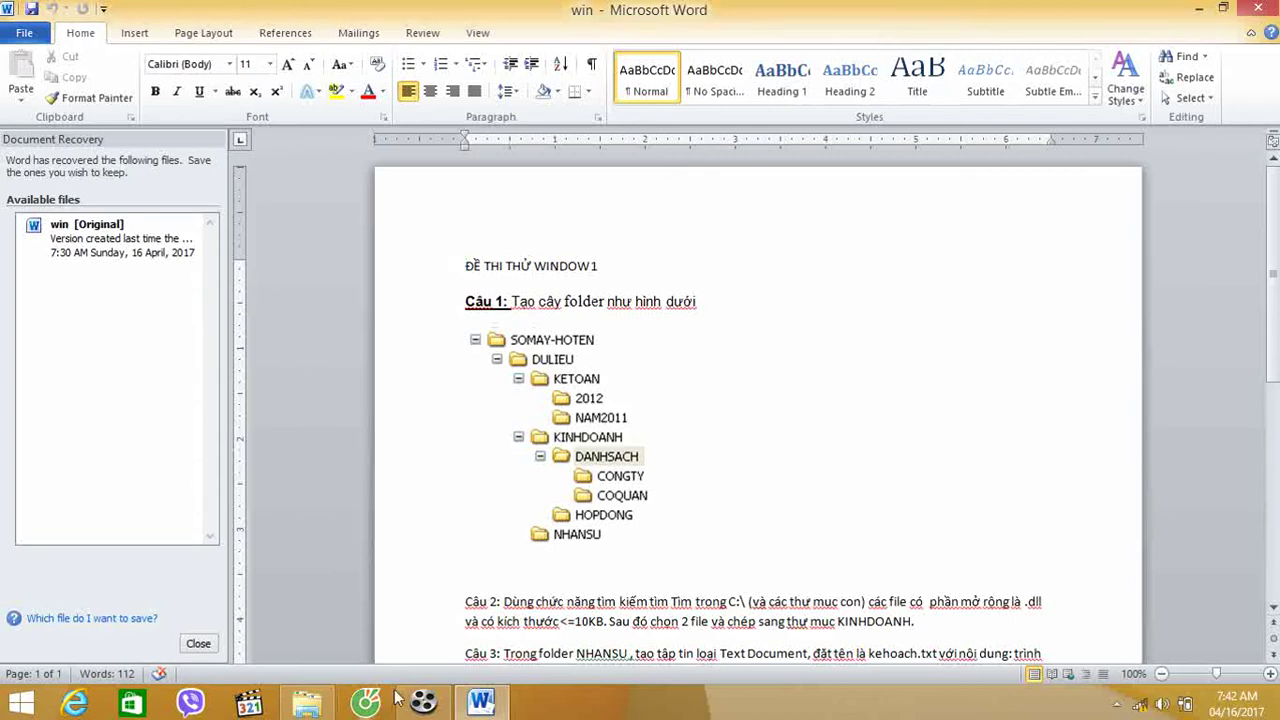
Step: Check the required folder tree in the Word exam, and create its root folder on drive D:, named 04- plus the student's first name
left_click(300, 590)
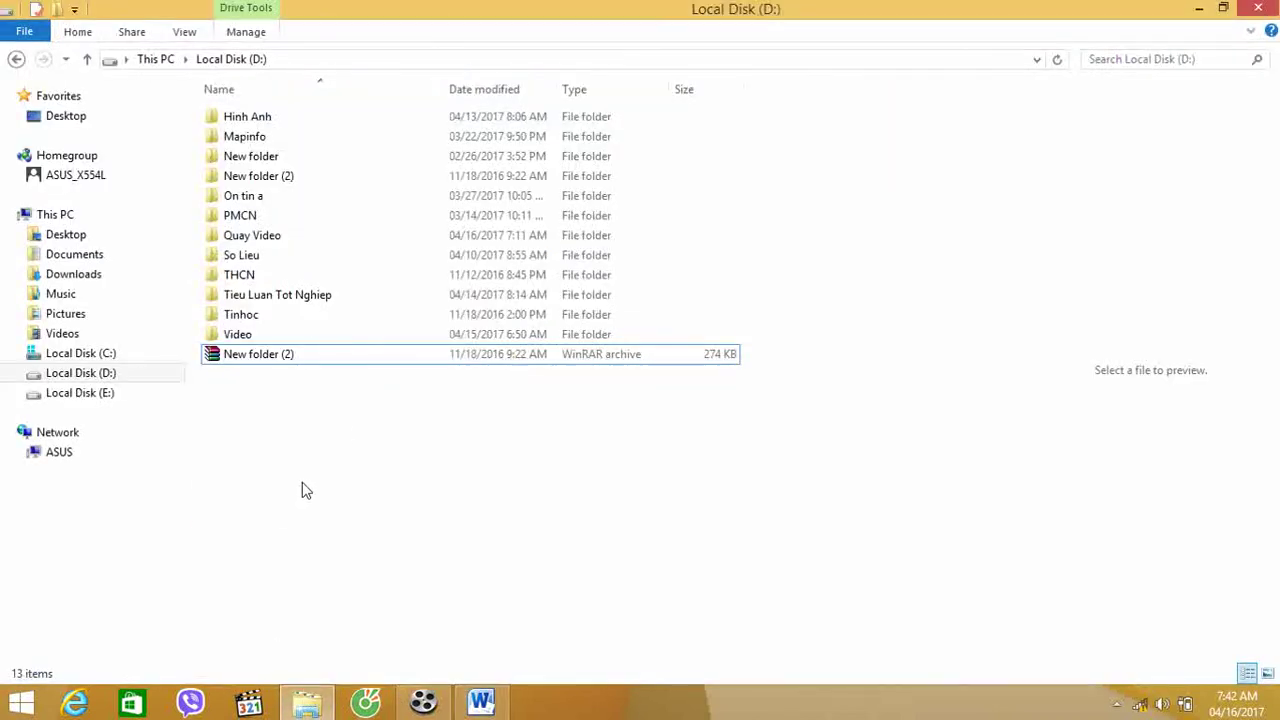
left_click(479, 705)
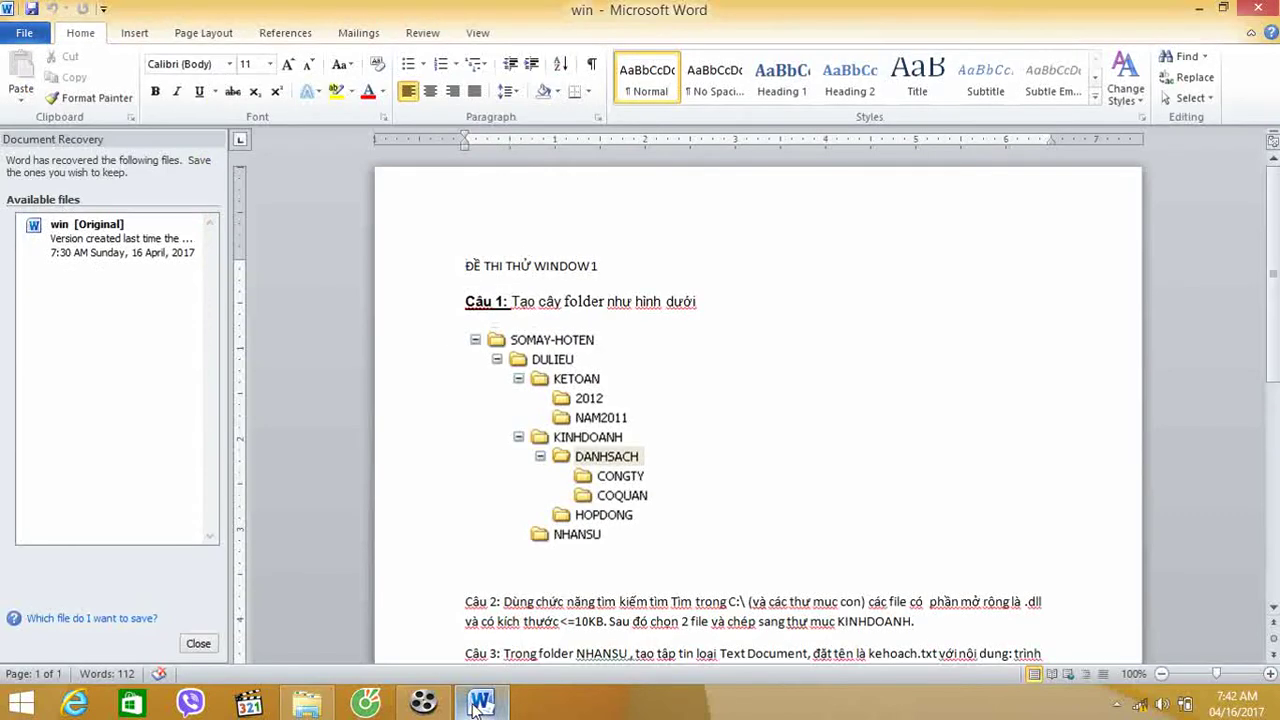
left_click(307, 704)
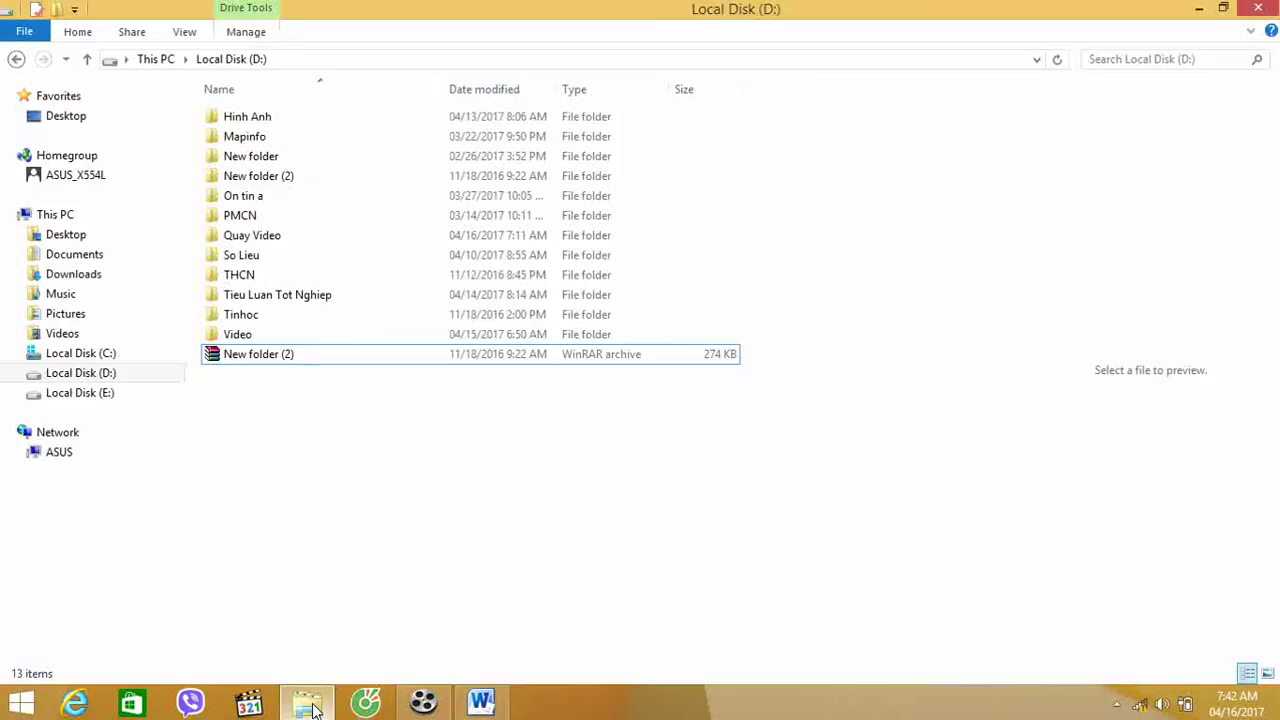
right_click(377, 478)
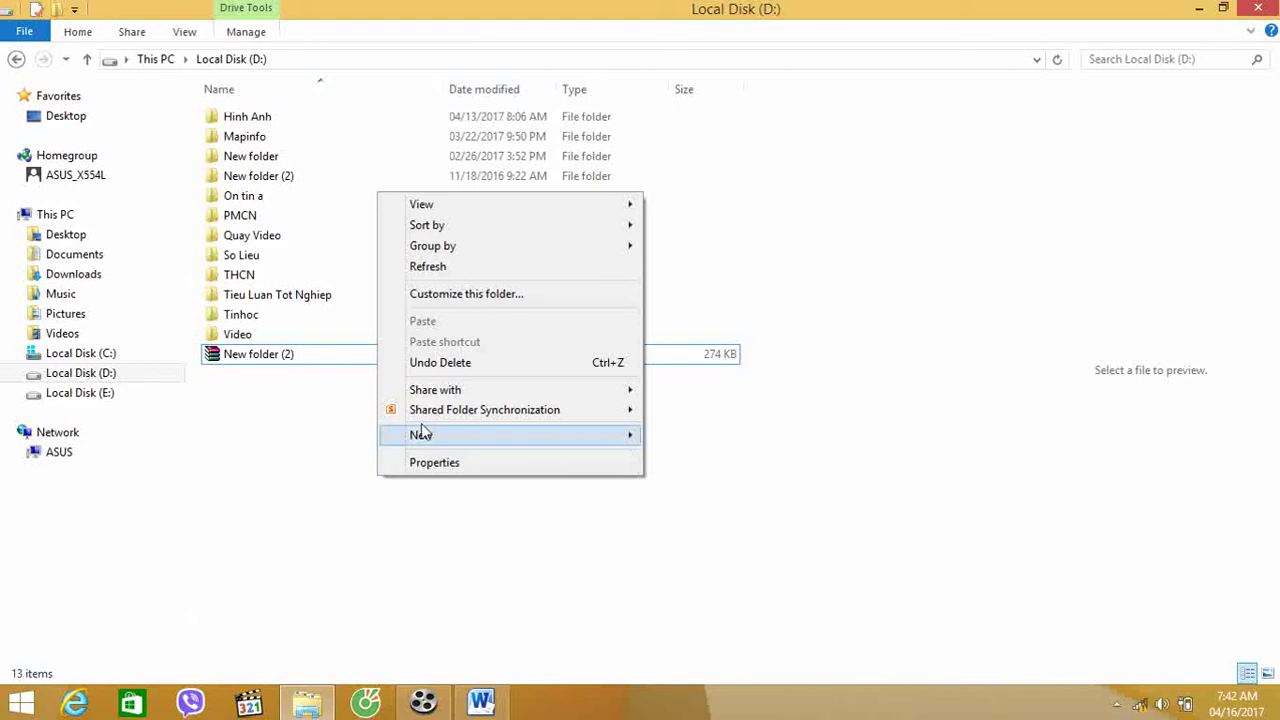
mouse_move(460, 440)
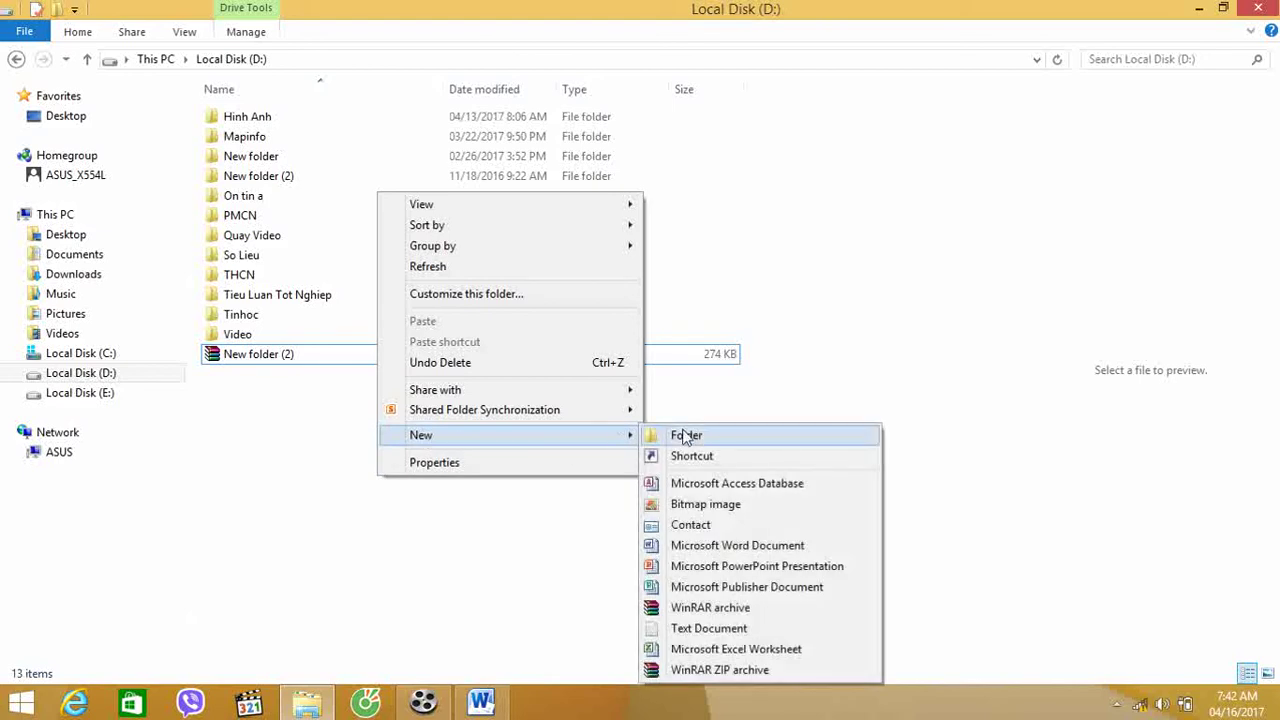
left_click(684, 434)
type("04")
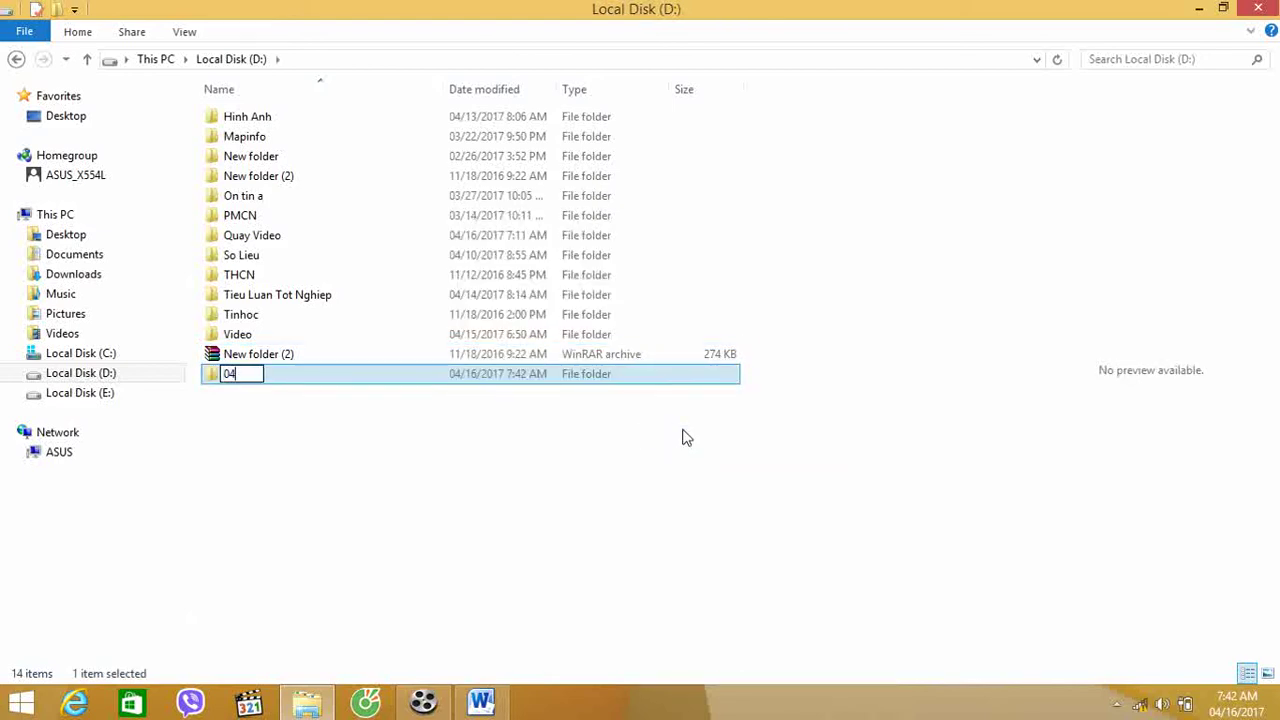
type("-kho")
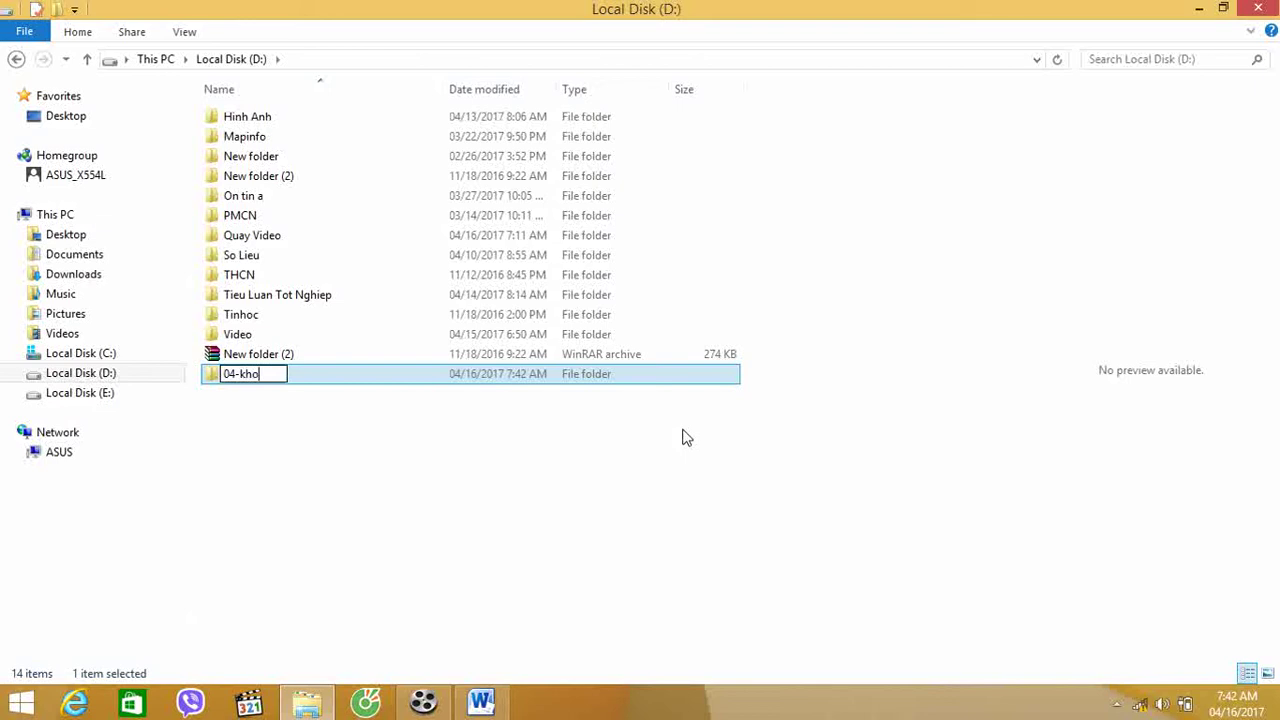
type("a")
key("Return")
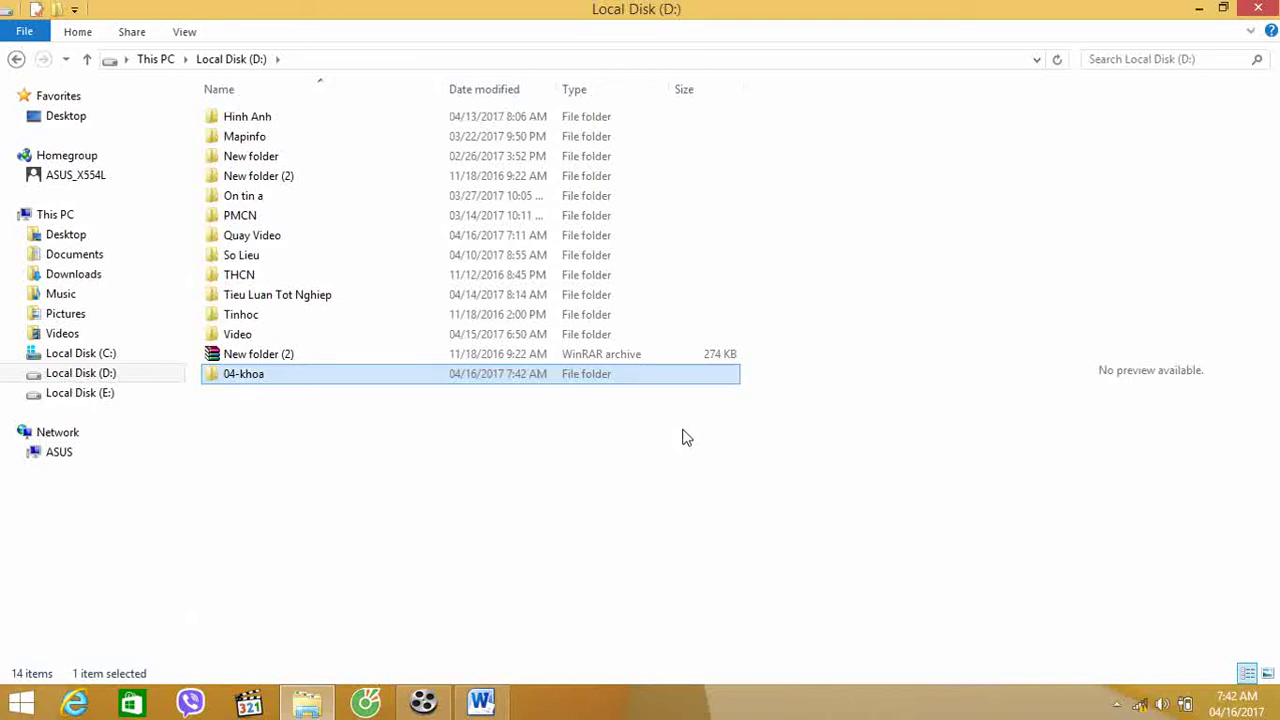
Step: Consult the folder tree in Word, and create a folder named dulieu inside the new root folder on drive D:
left_click(481, 701)
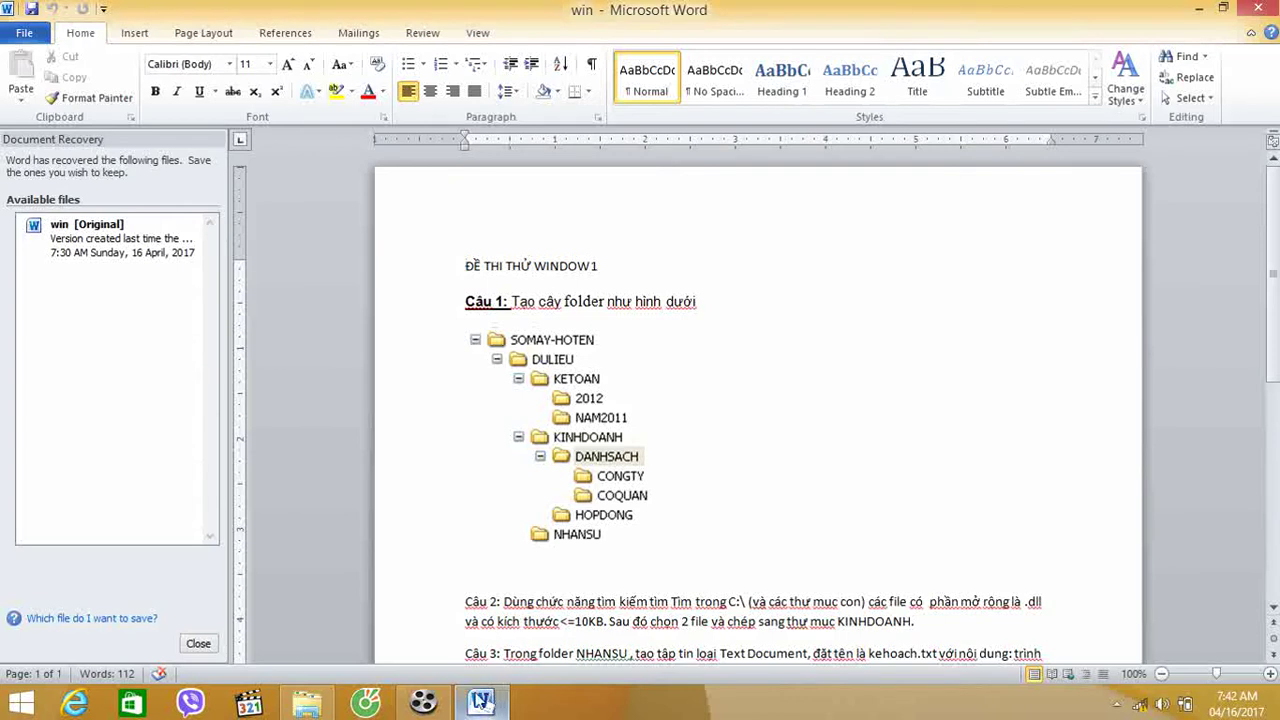
left_click(307, 703)
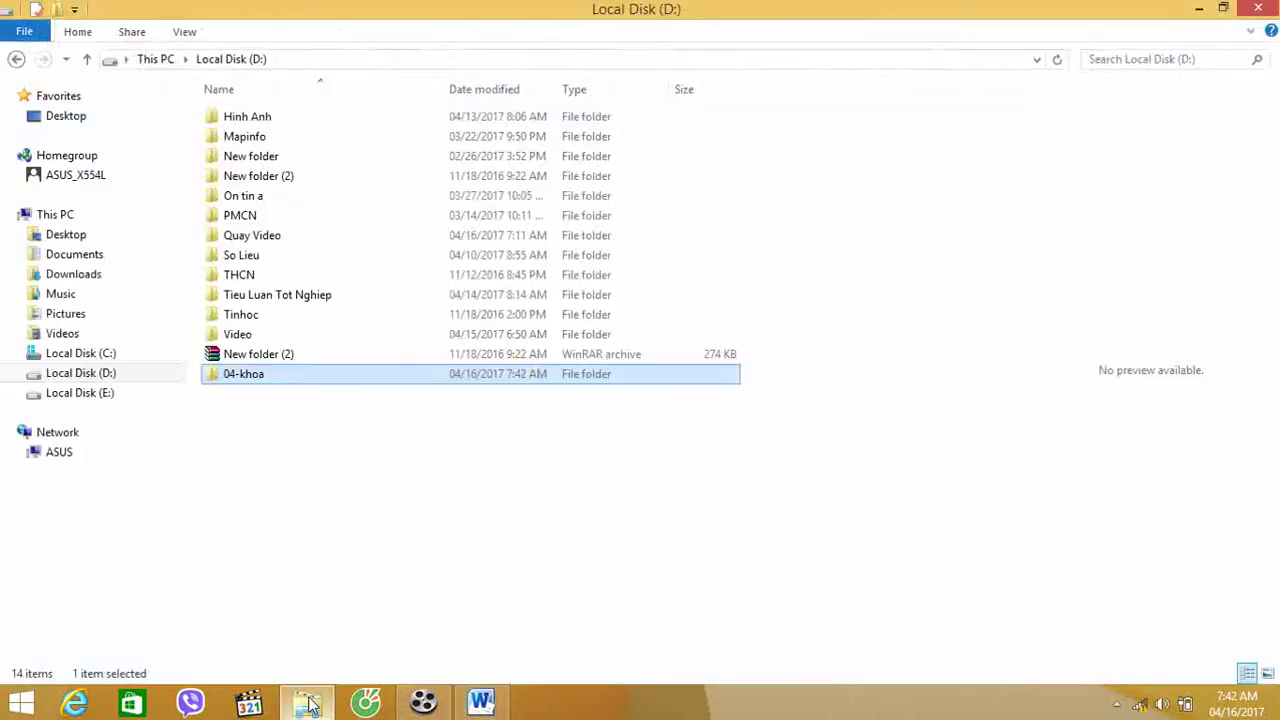
double_click(428, 377)
right_click(393, 390)
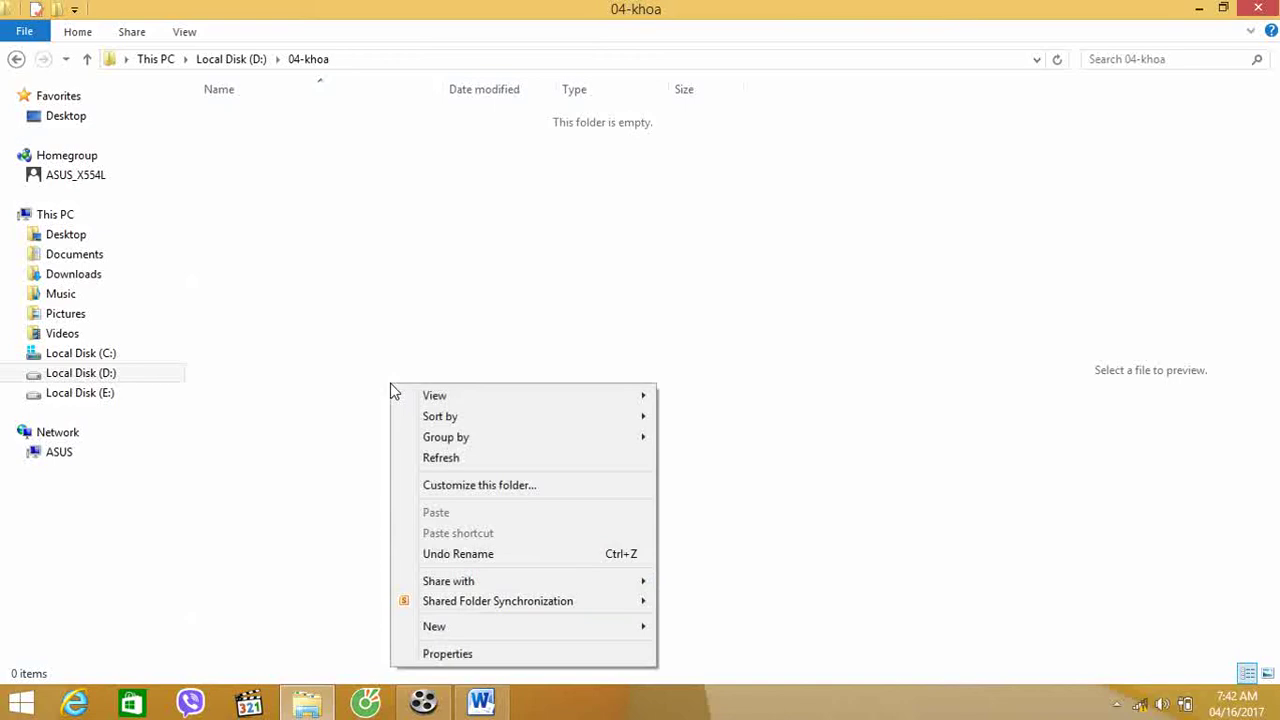
mouse_move(462, 626)
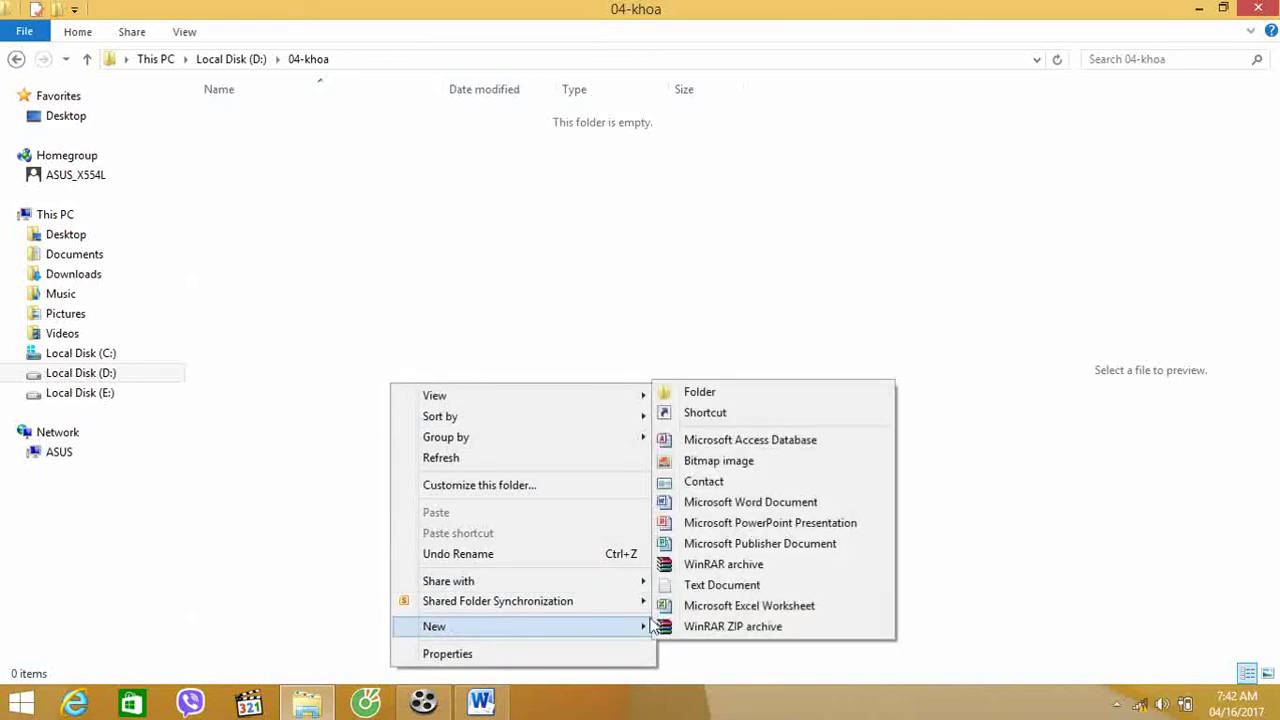
left_click(727, 396)
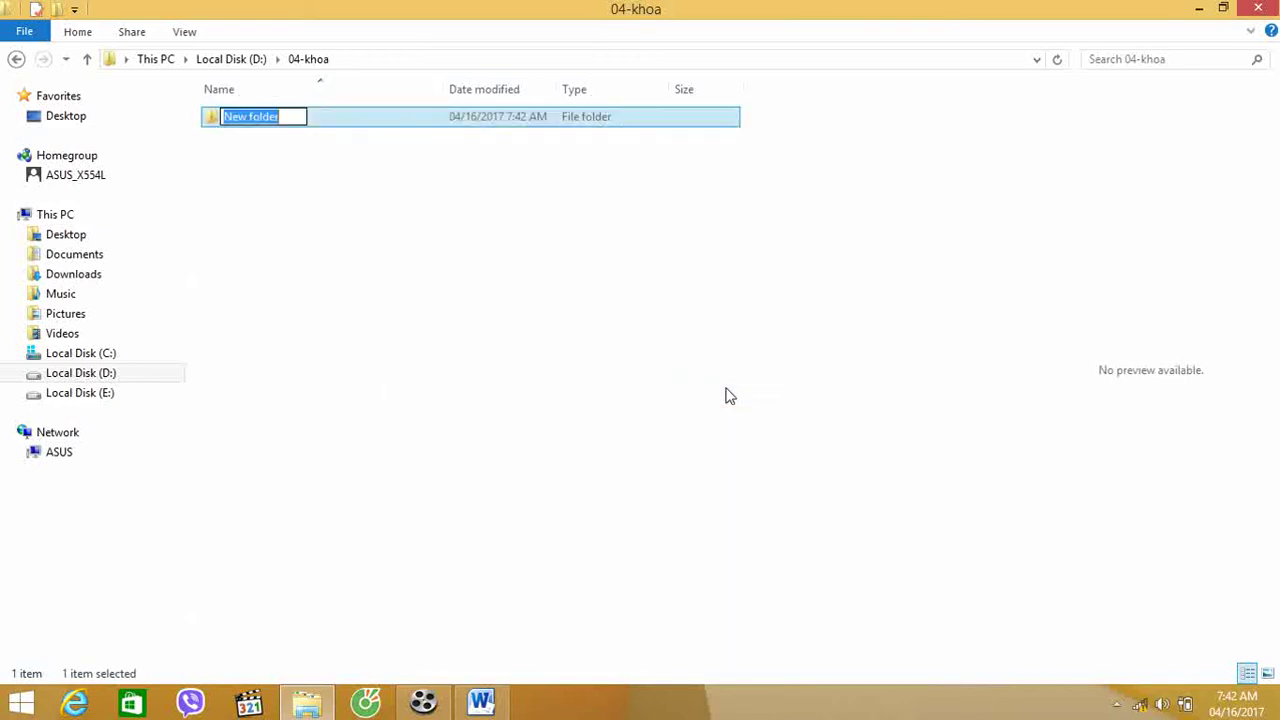
type("dulieu")
key("Return")
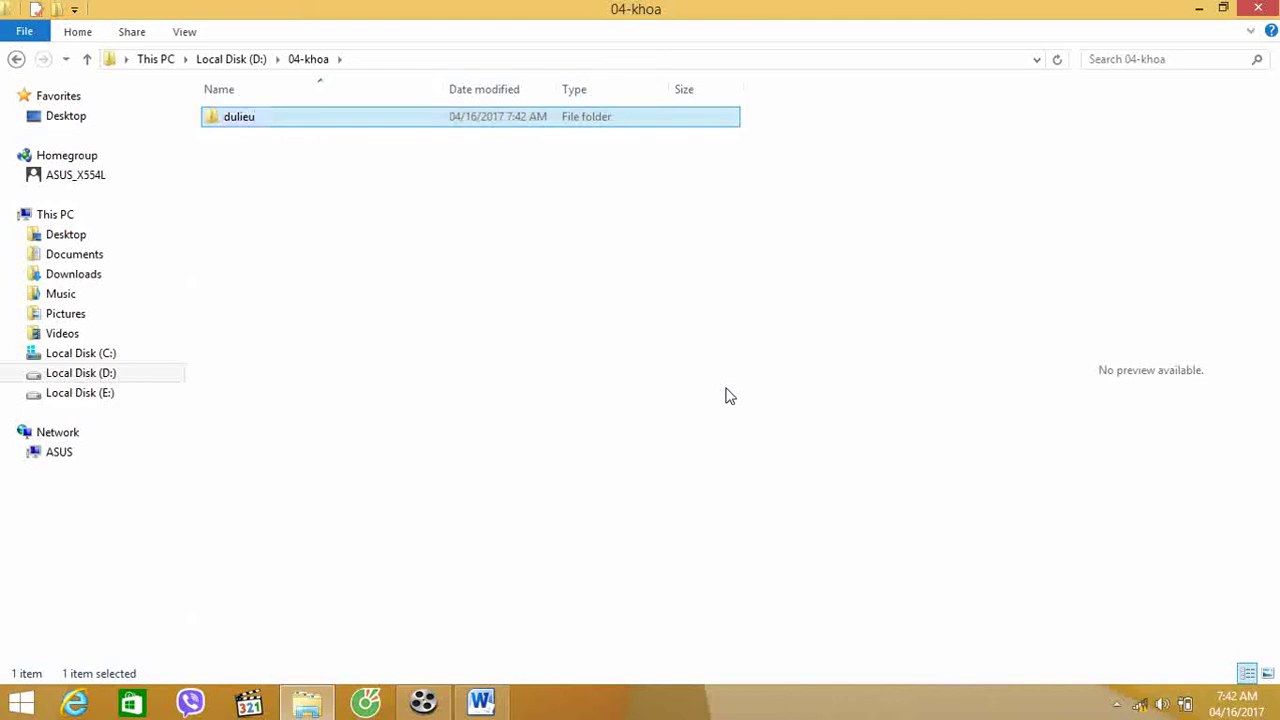
Step: Review the folder tree in Word again, and create a folder named ketoan inside dulieu in File Explorer
left_click(481, 705)
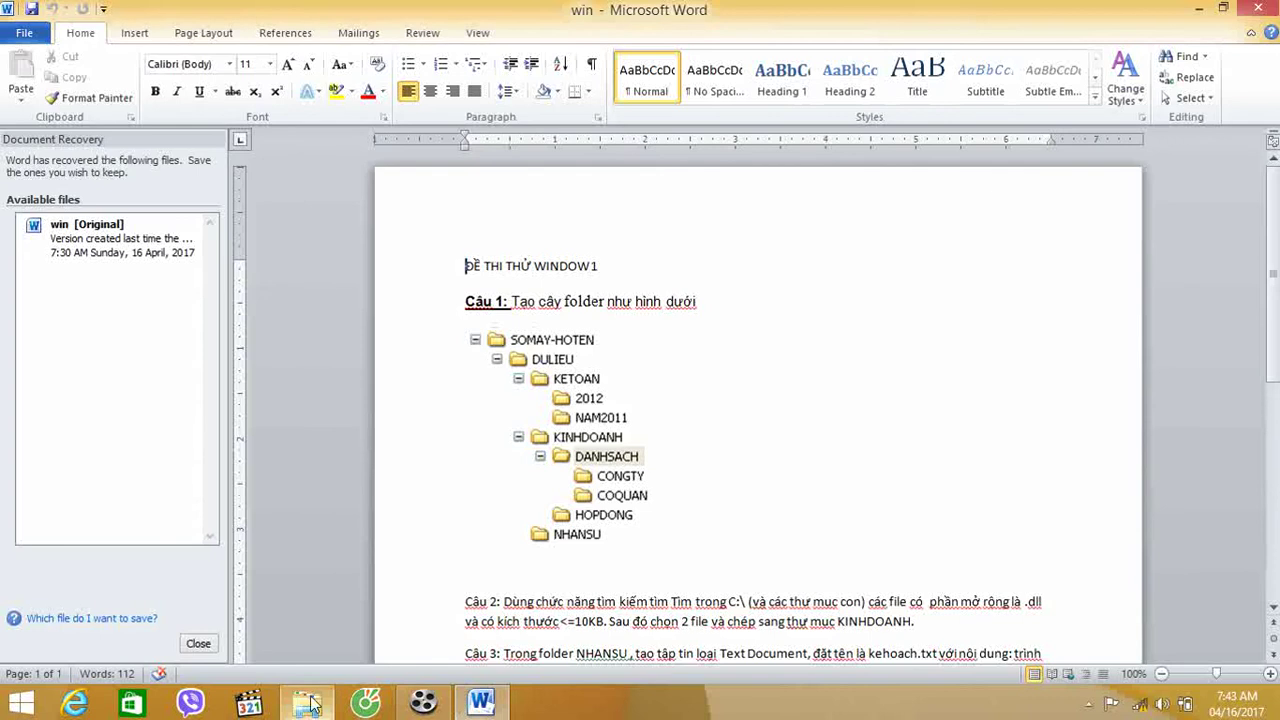
mouse_move(310, 702)
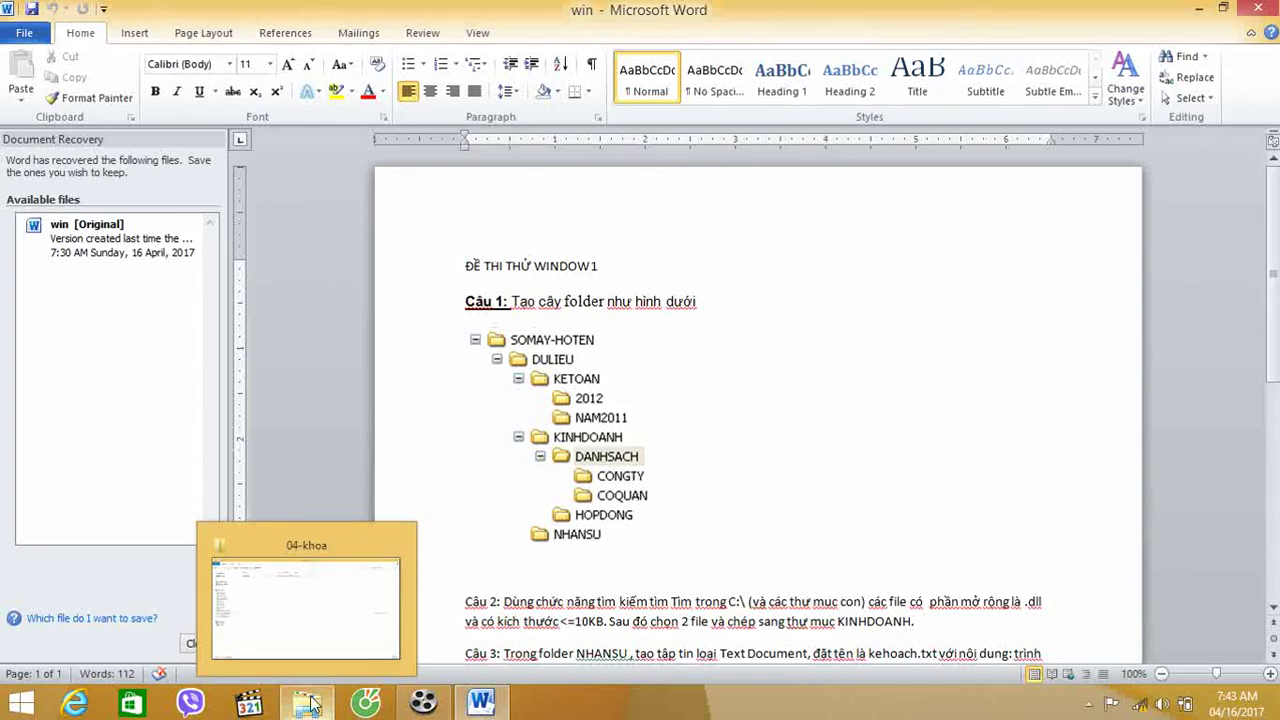
left_click(312, 704)
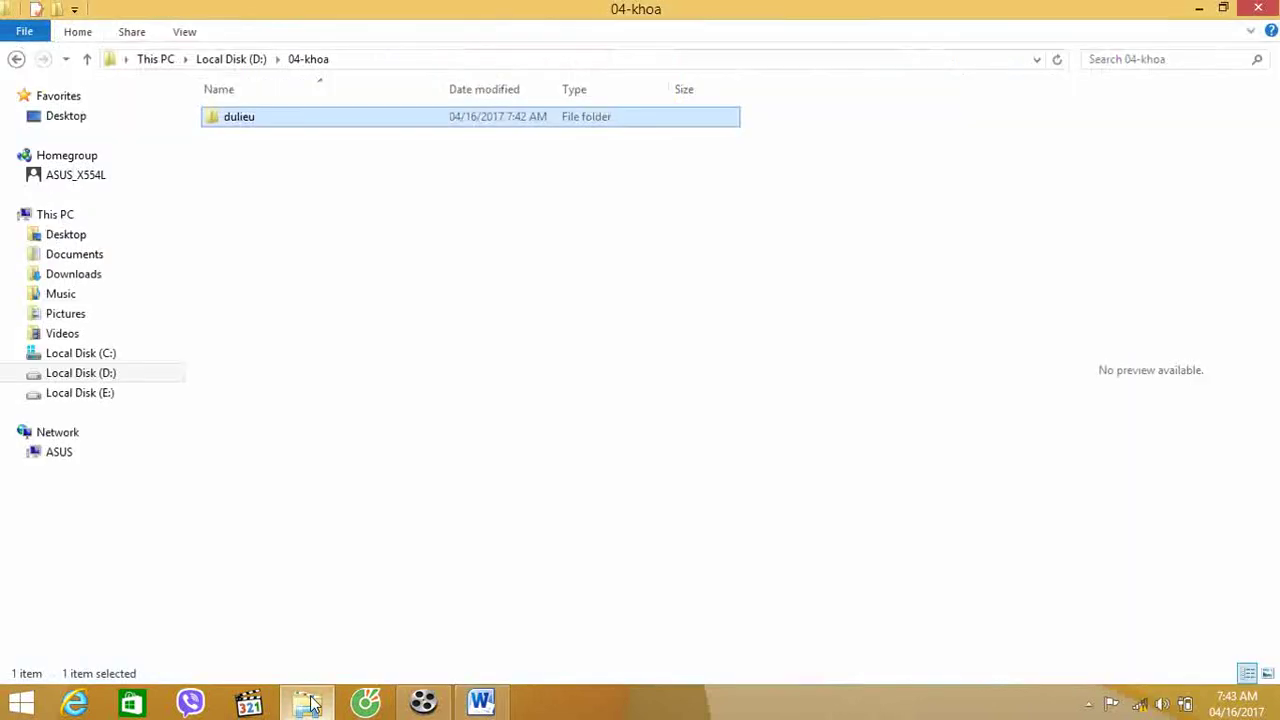
double_click(387, 120)
right_click(342, 167)
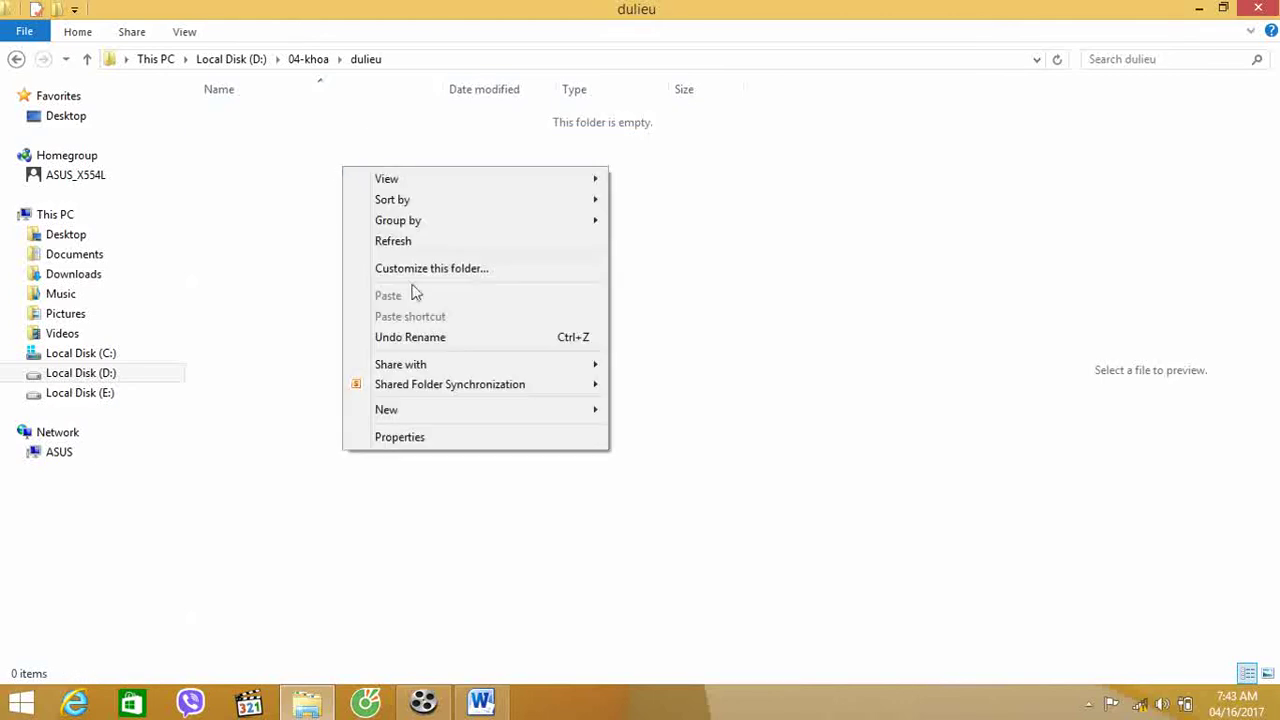
mouse_move(513, 418)
left_click(669, 412)
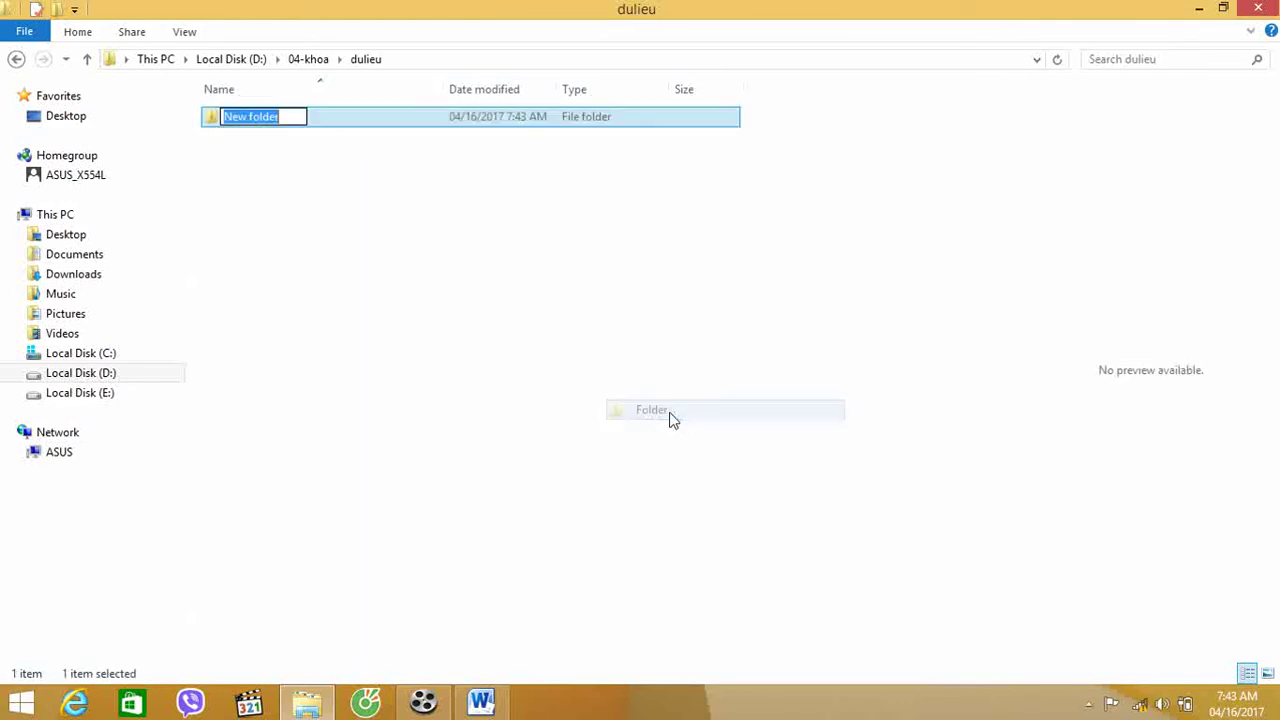
type("ket")
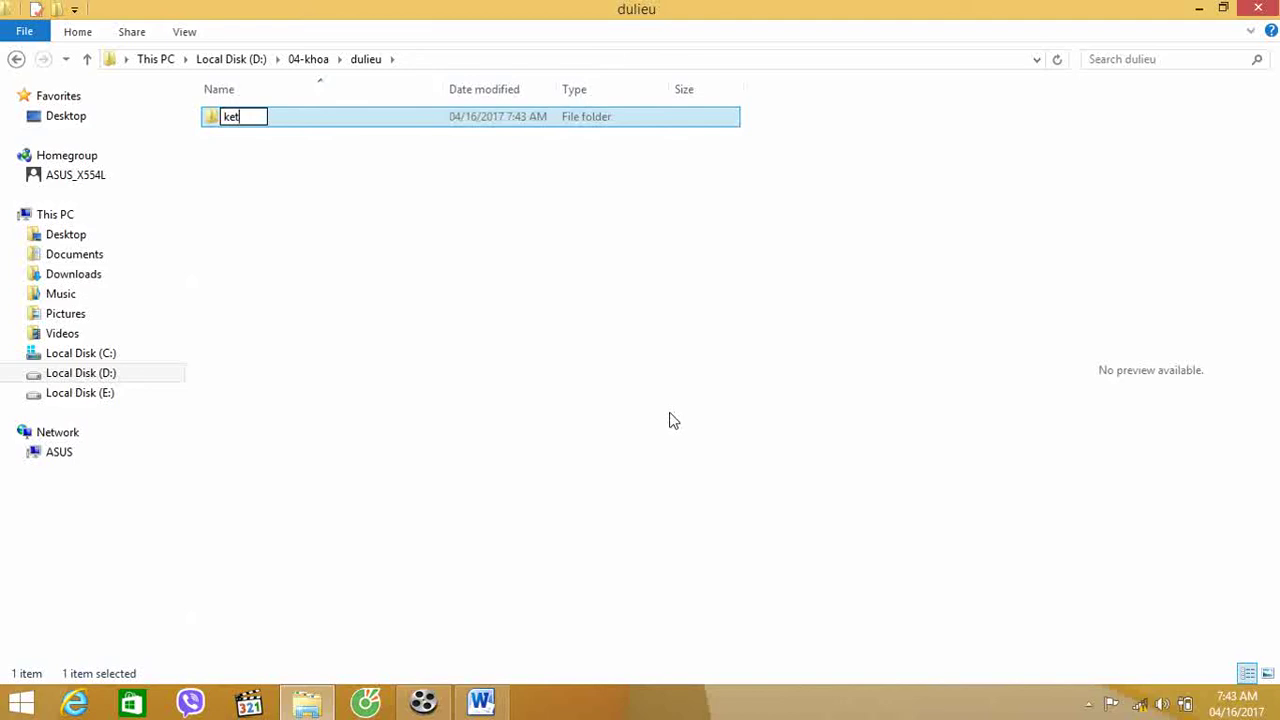
type("oan")
key("Return")
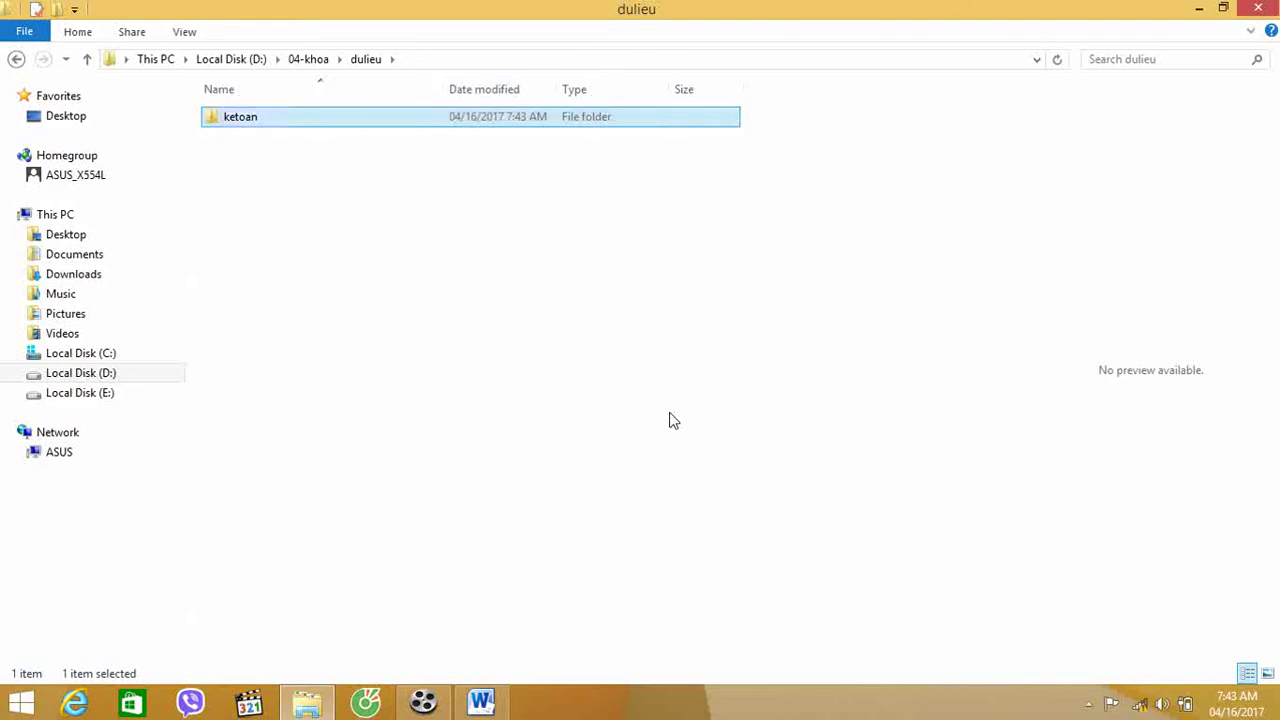
Step: Create a folder named kinhdoanh inside dulieu, alongside ketoan
right_click(317, 199)
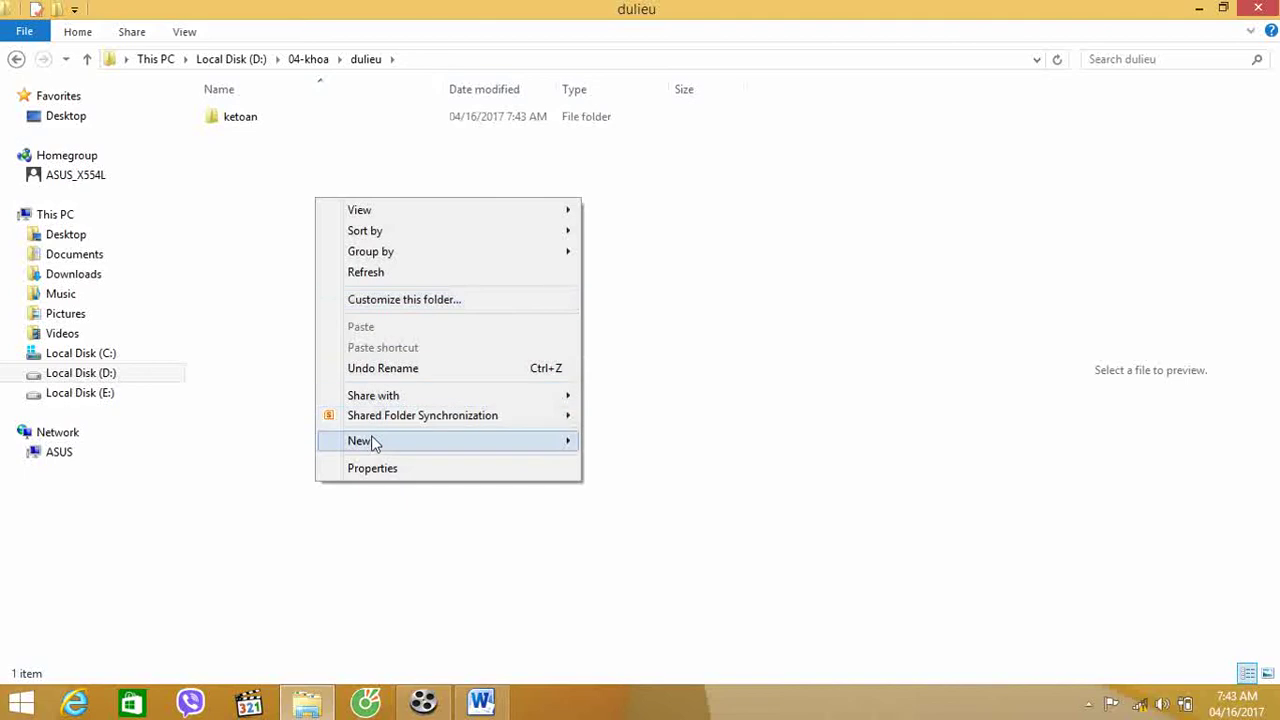
mouse_move(374, 442)
left_click(621, 446)
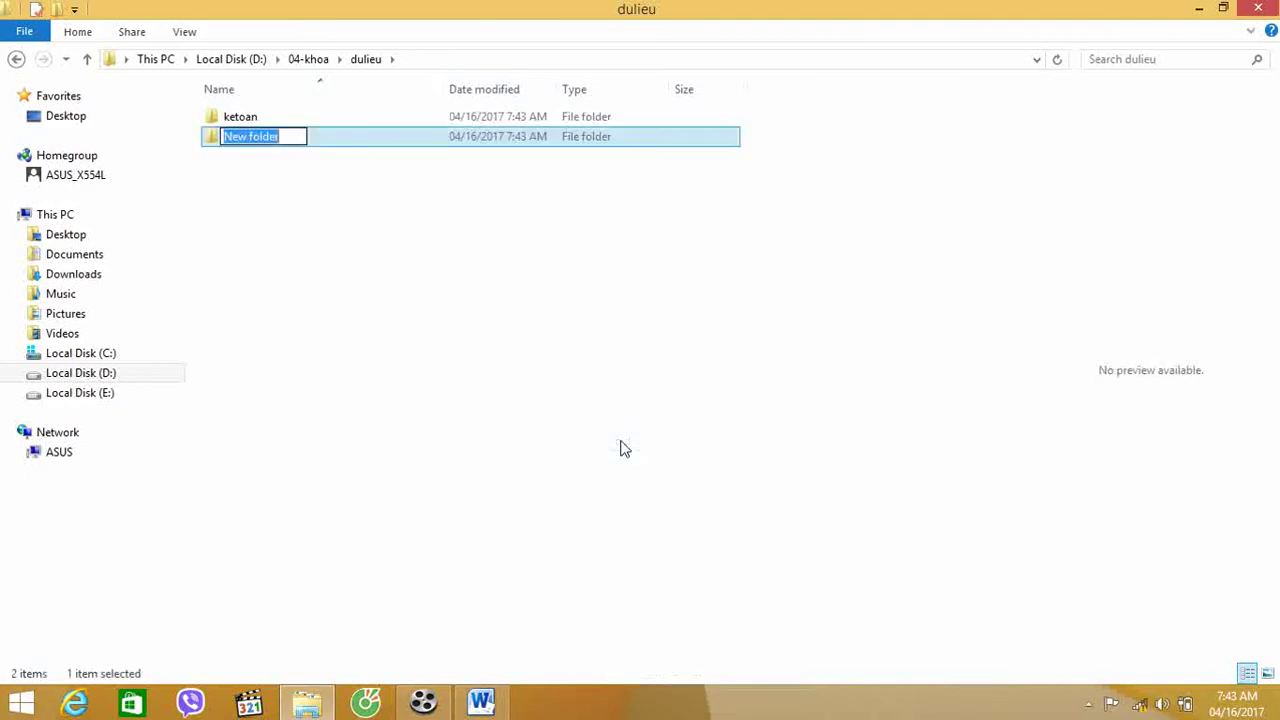
type("kinhdo")
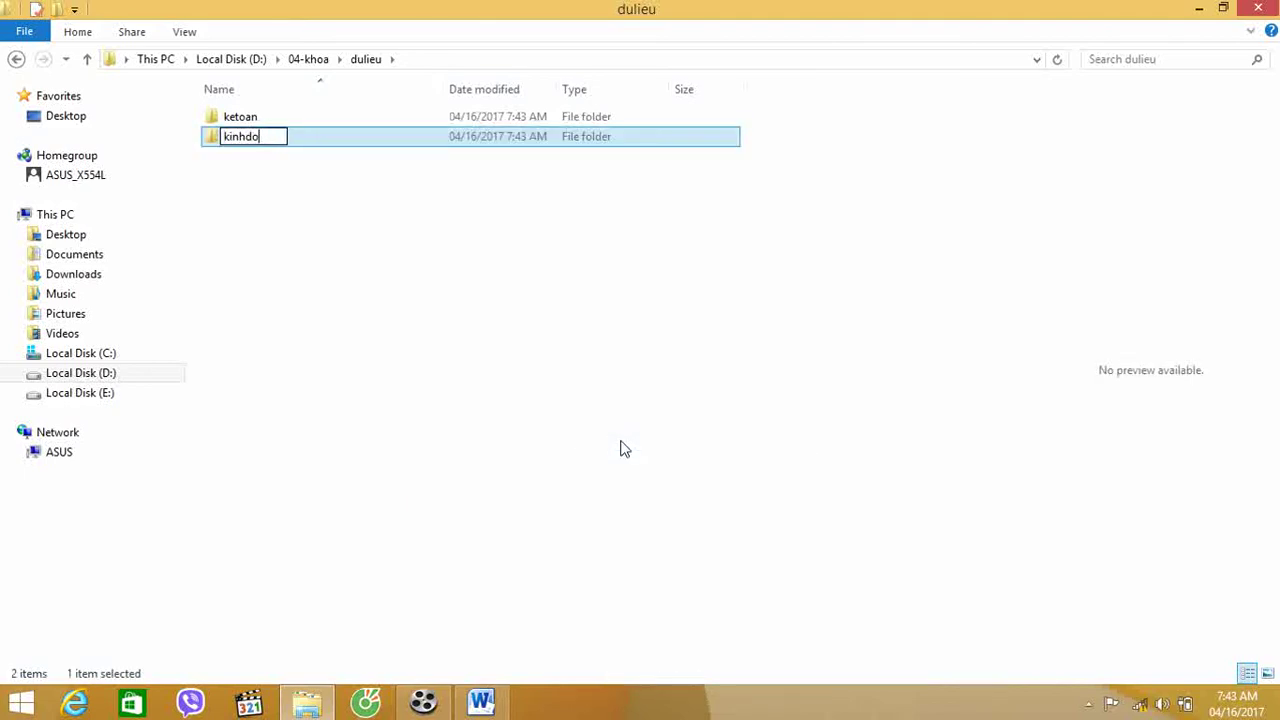
type("anh")
key("Return")
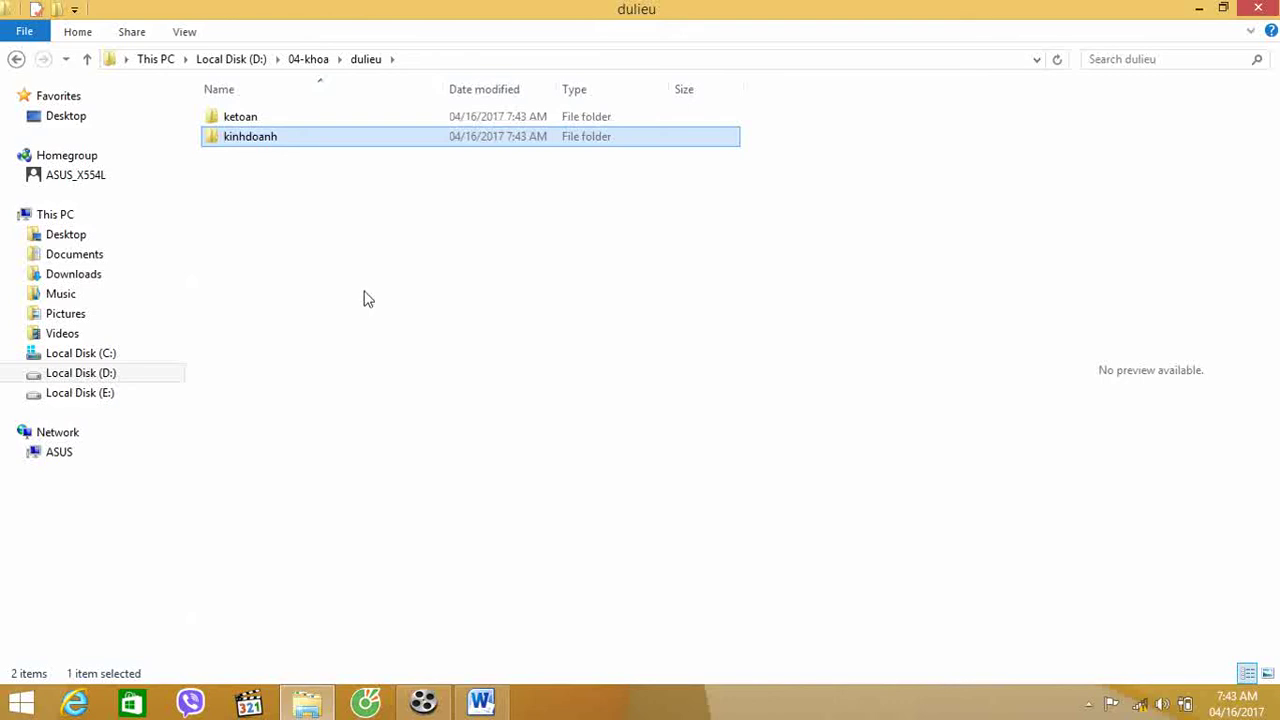
Step: Create a folder named nhansu inside dulieu, alongside ketoan and kinhdoanh
right_click(268, 241)
mouse_move(345, 485)
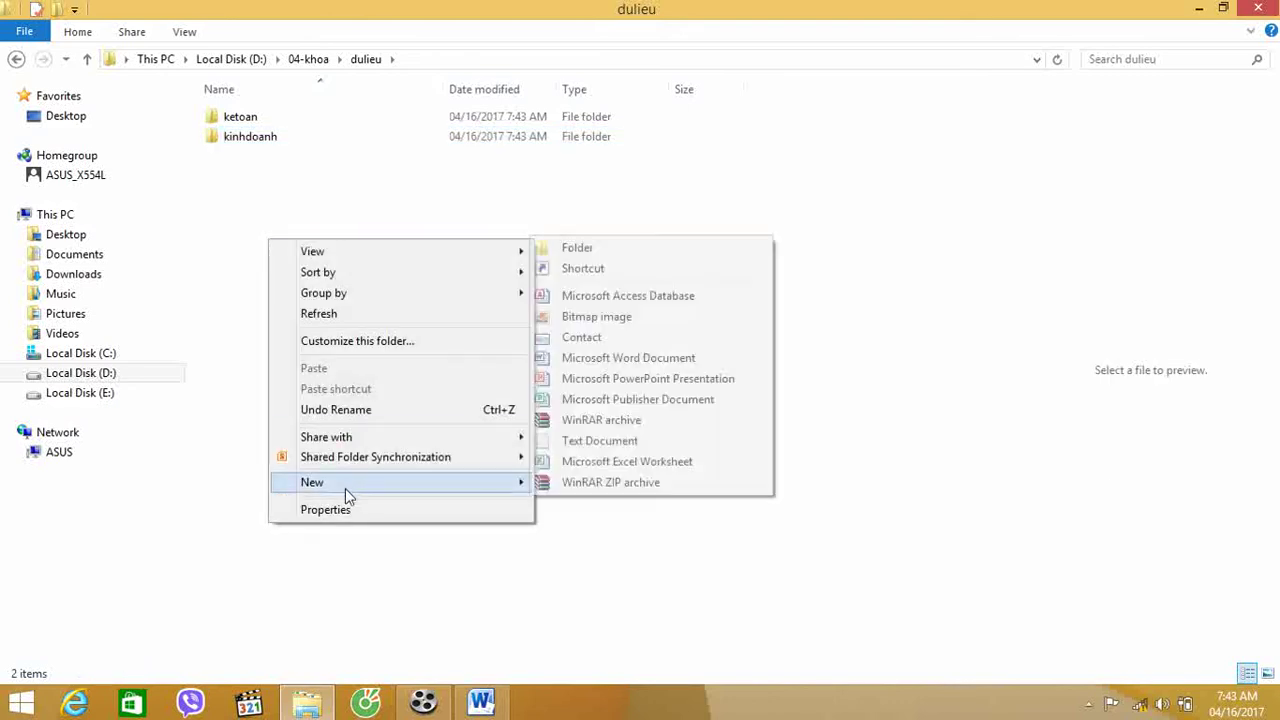
left_click(654, 254)
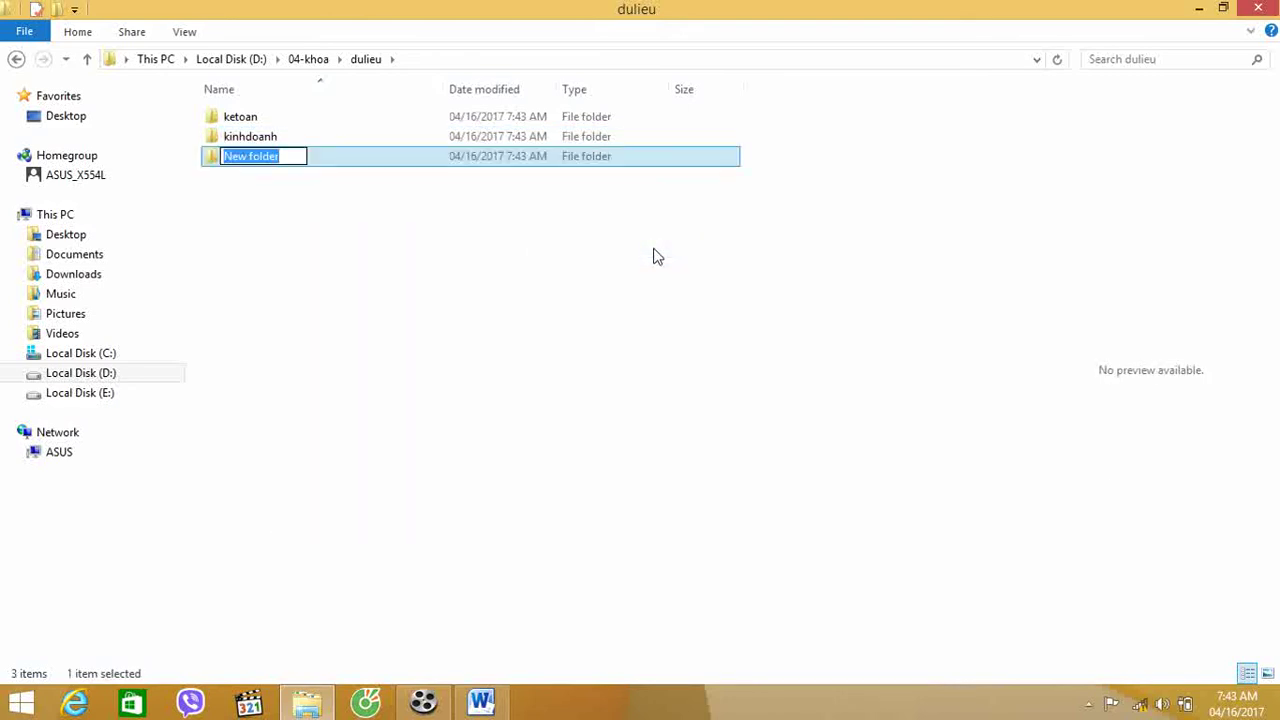
type("nhansu")
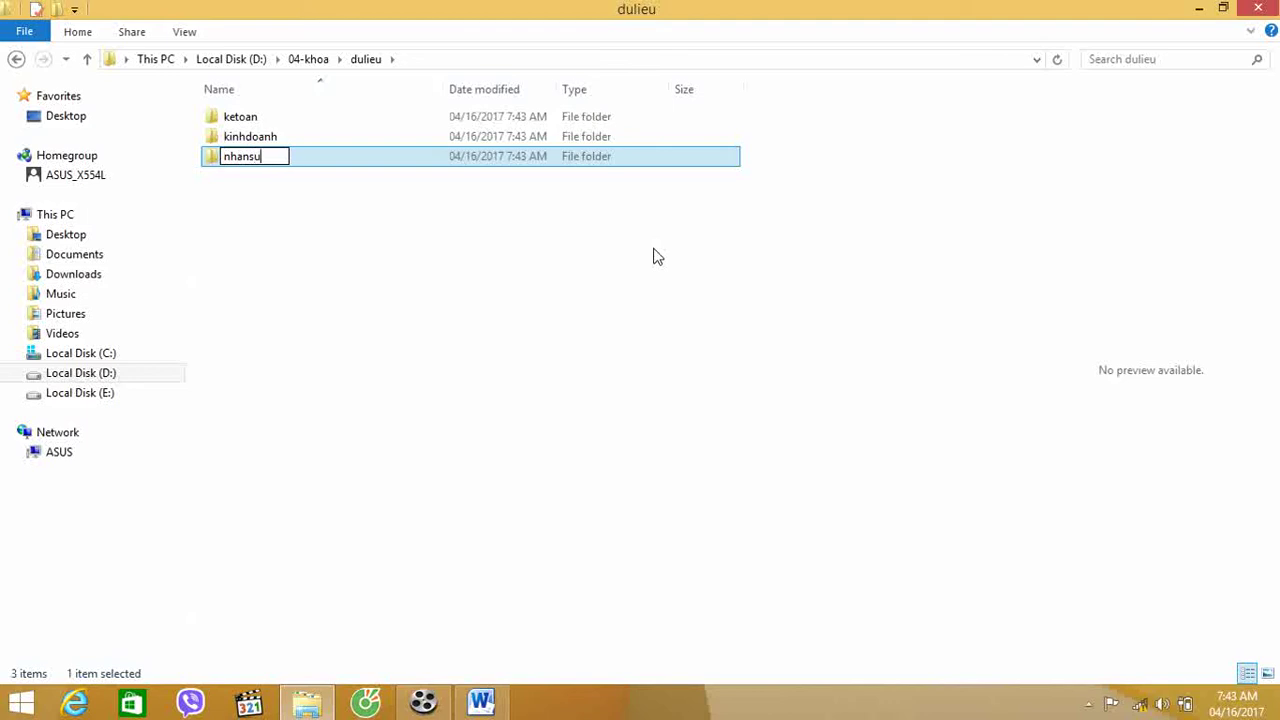
key("Return")
Step: Check the subfolders required under KETOAN in the Word document, and create a folder named 2012 inside ketoan in File Explorer
left_click(480, 702)
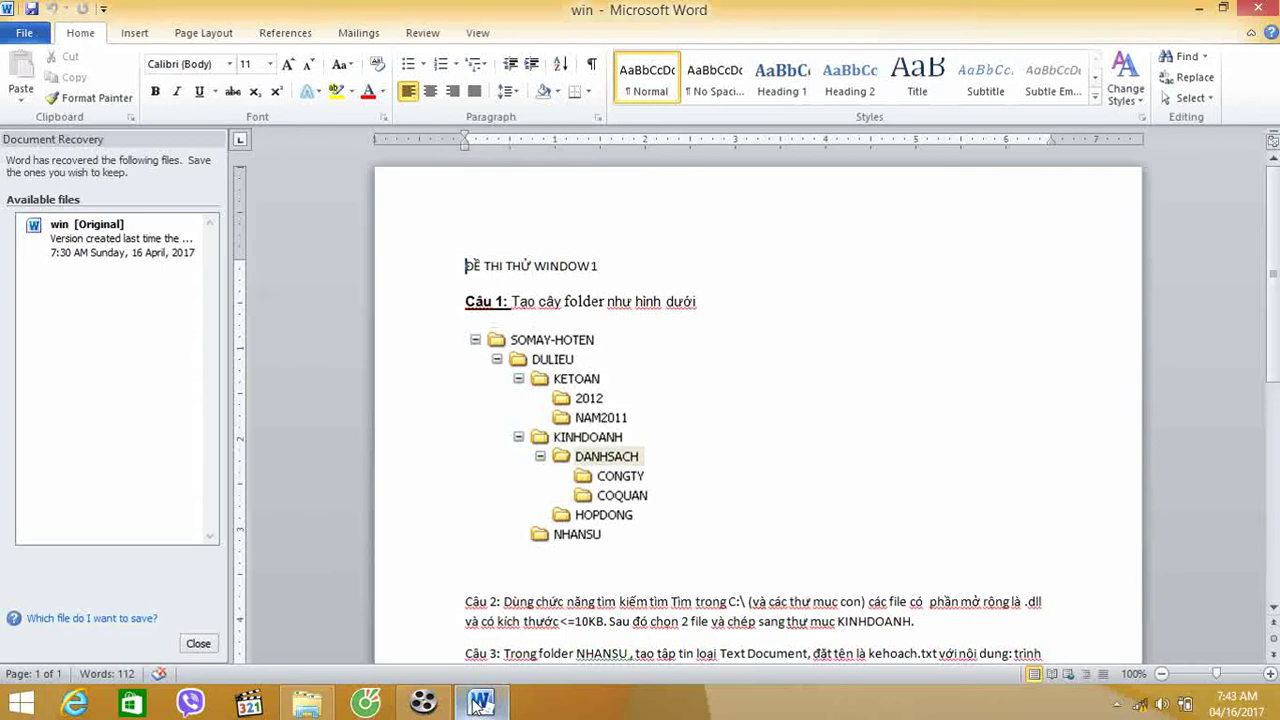
left_click(307, 703)
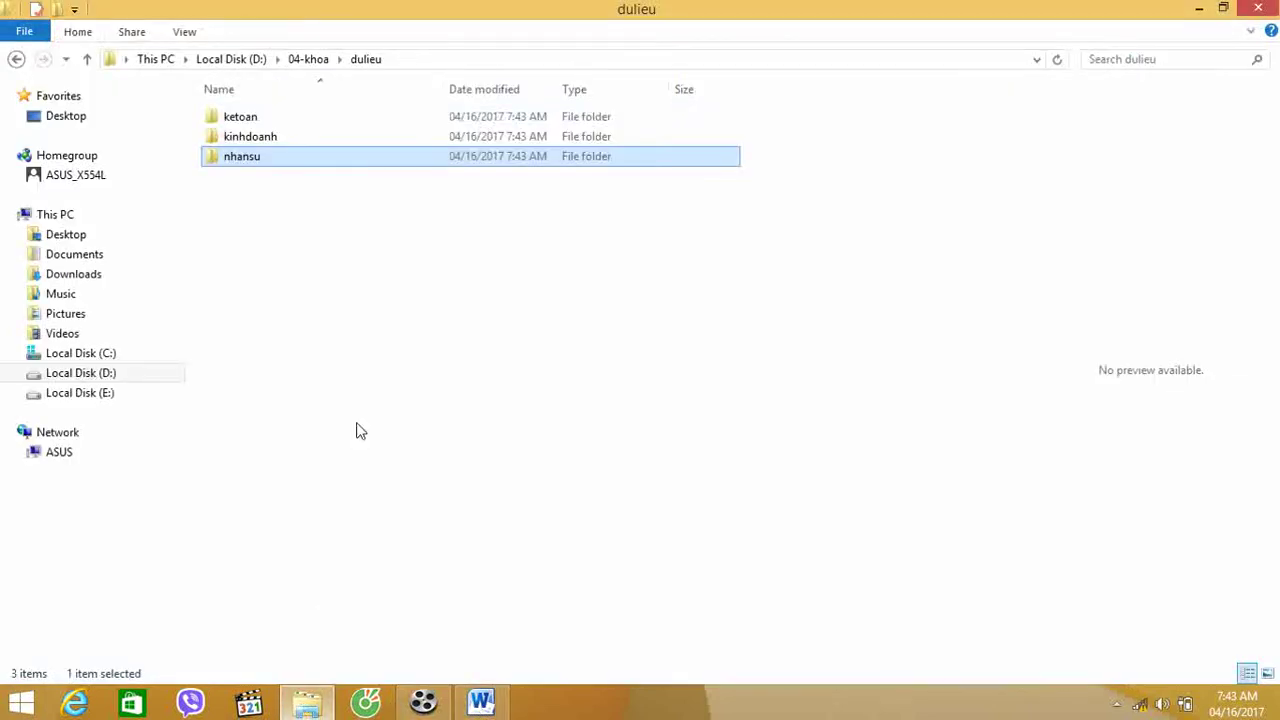
double_click(420, 122)
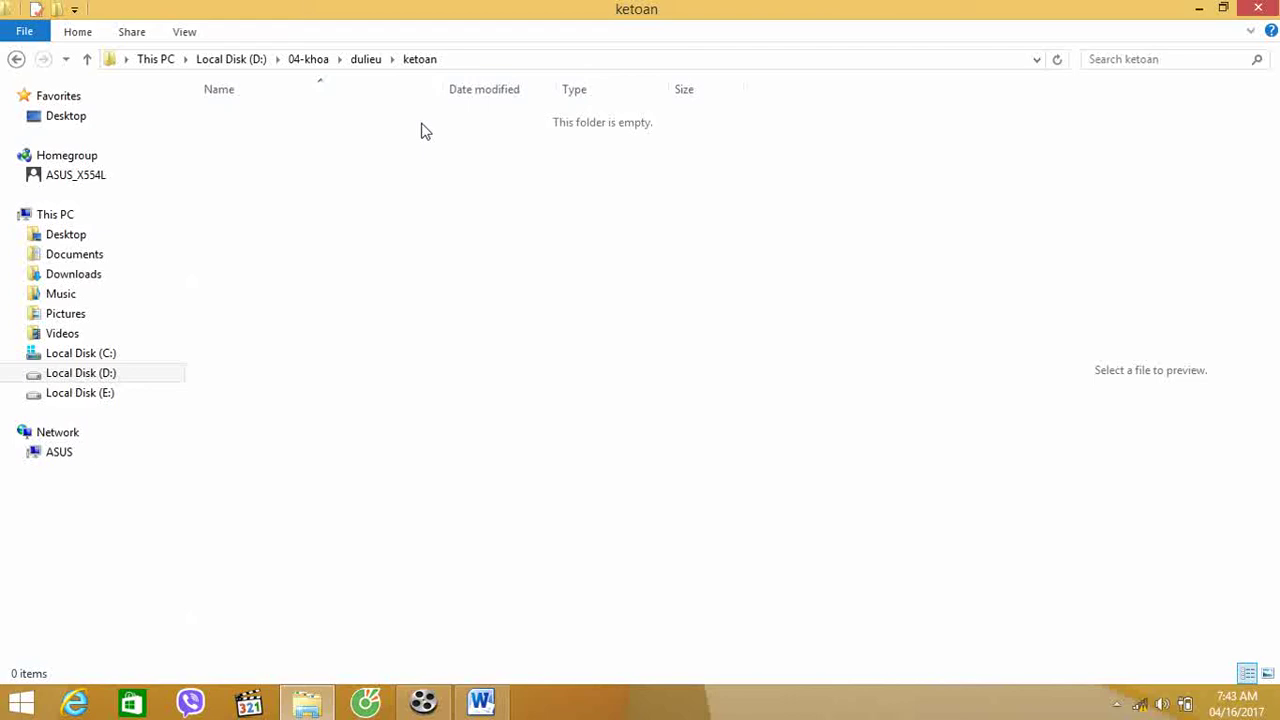
right_click(392, 172)
mouse_move(452, 418)
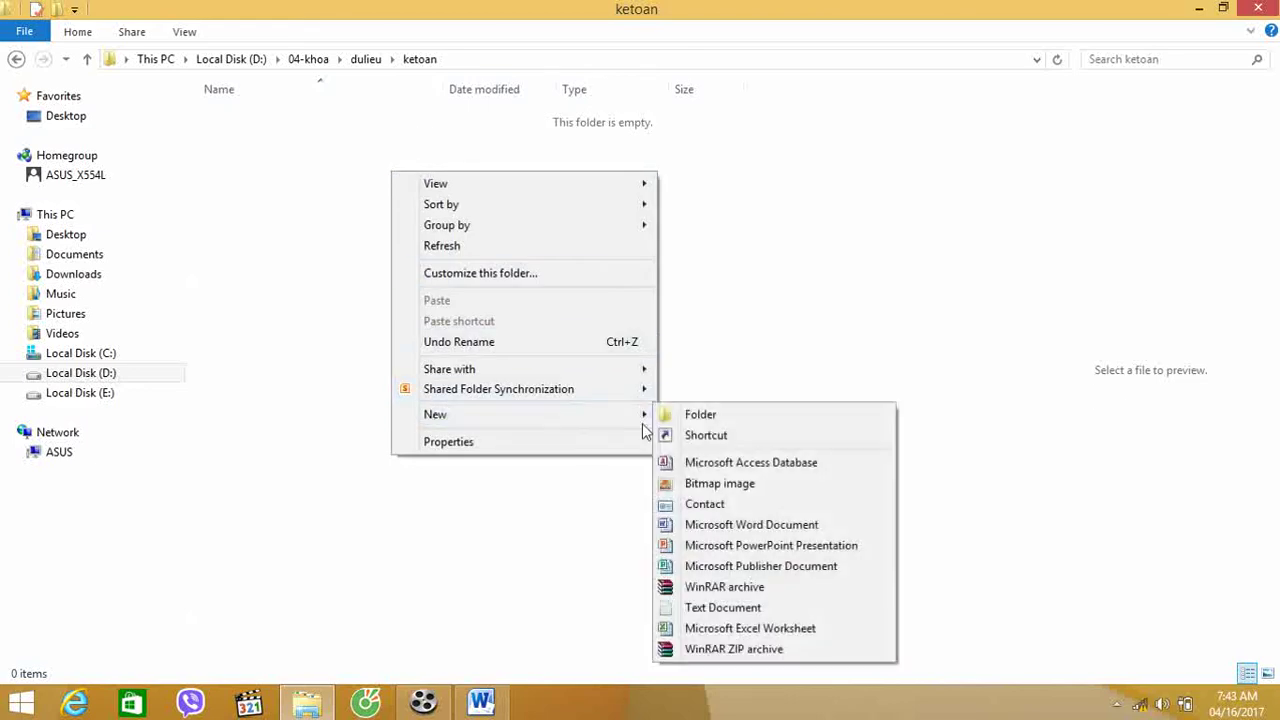
left_click(703, 414)
type("2012")
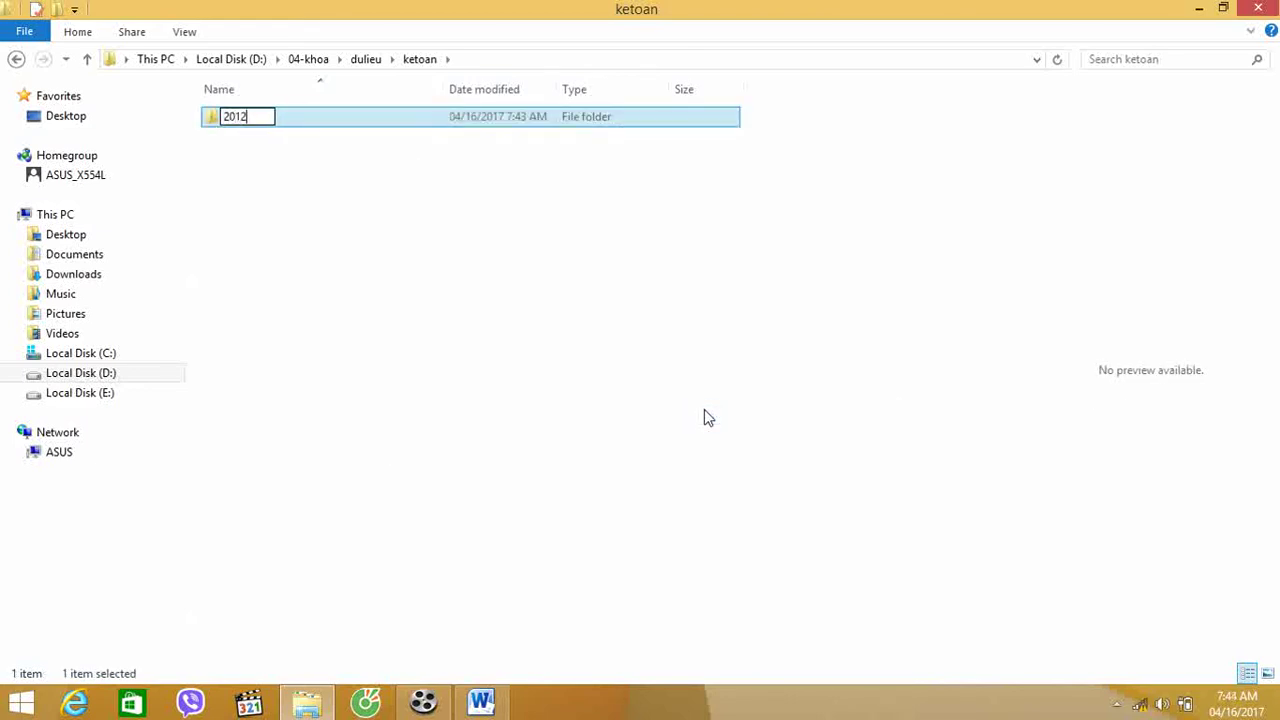
key("Return")
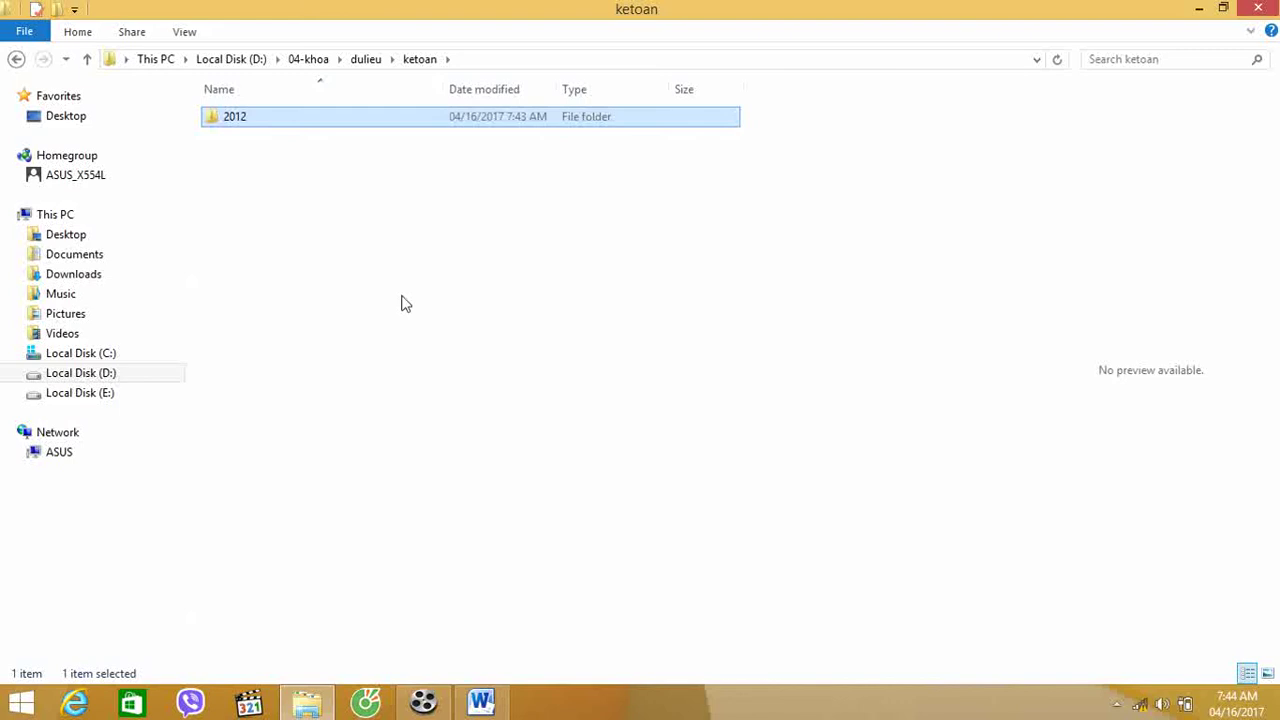
Step: Create a folder named Nam2011 inside ketoan, alongside 2012
right_click(405, 304)
mouse_move(466, 540)
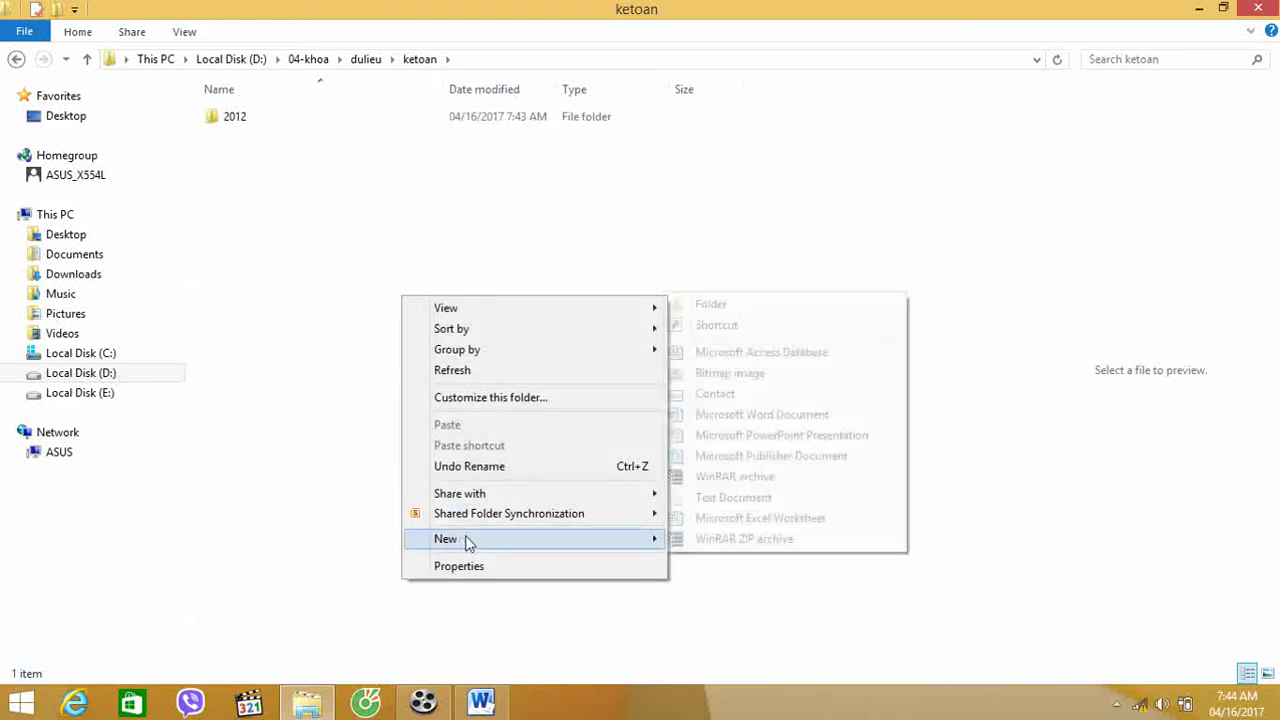
left_click(740, 306)
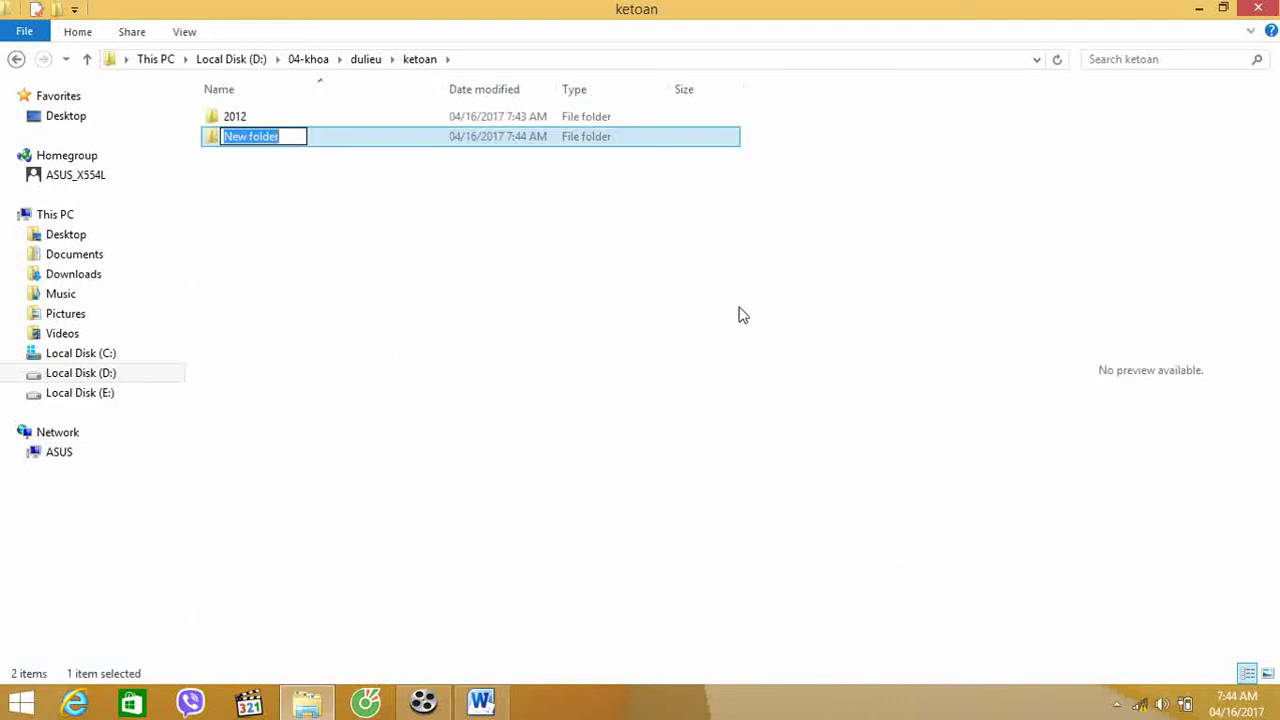
type("Nam2011")
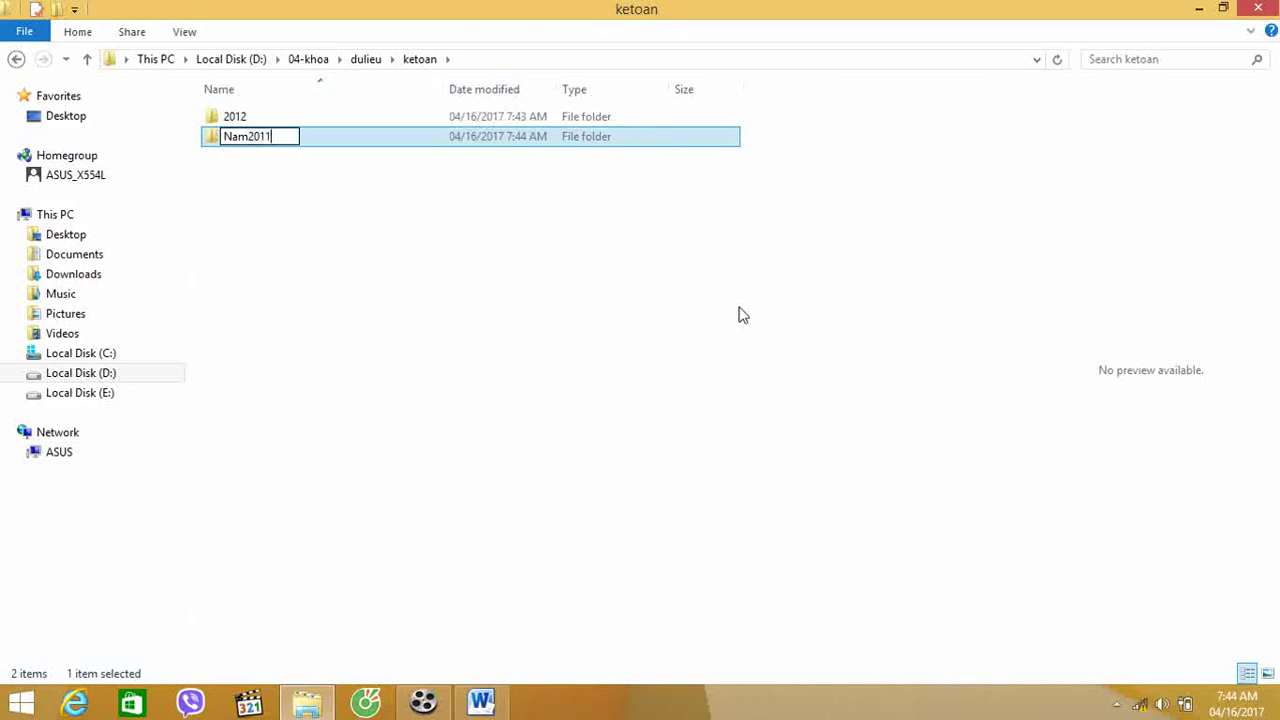
key("Return")
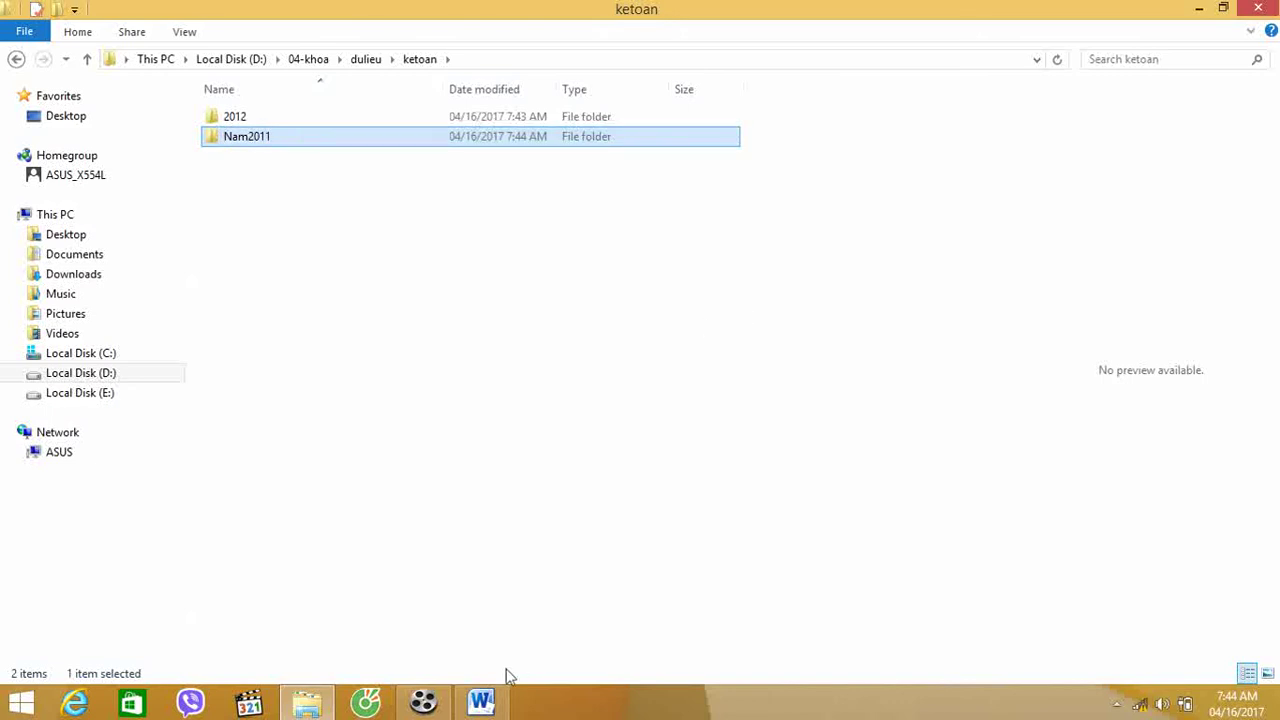
Step: Check the subfolders required under KINHDOANH in the Word document, and create a folder named danhsach inside kinhdoanh in File Explorer
left_click(483, 703)
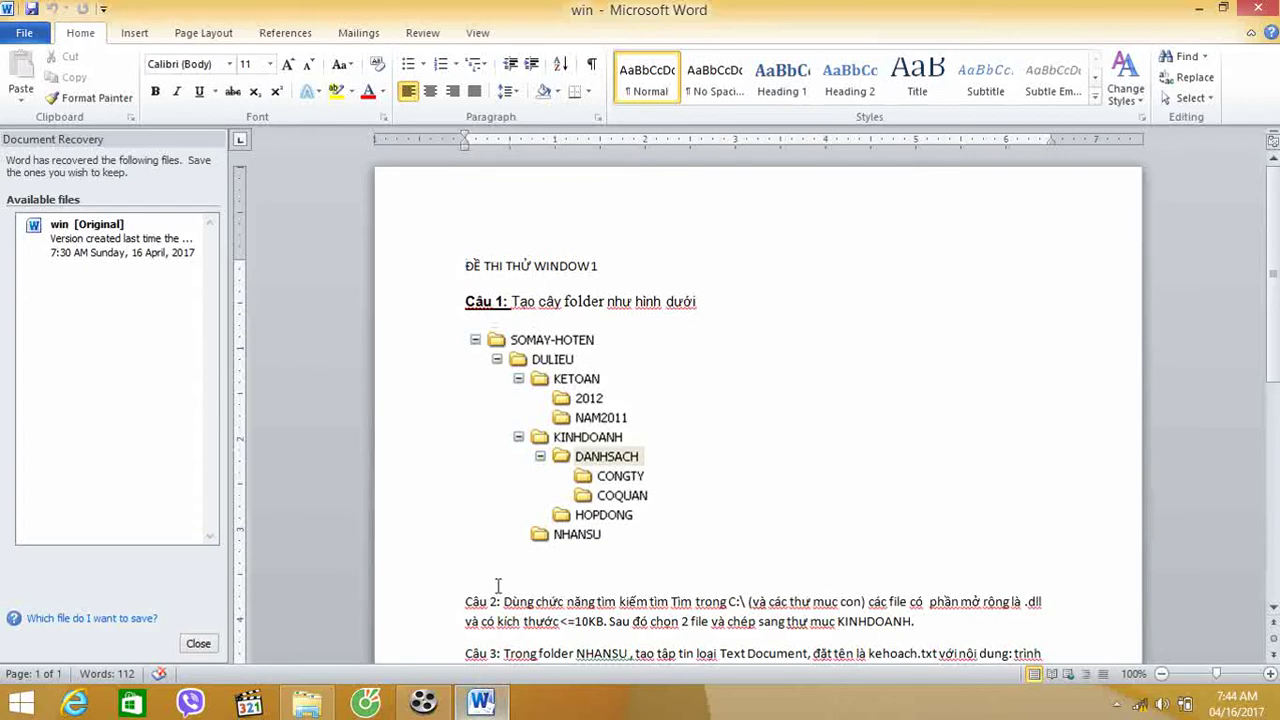
left_click(318, 706)
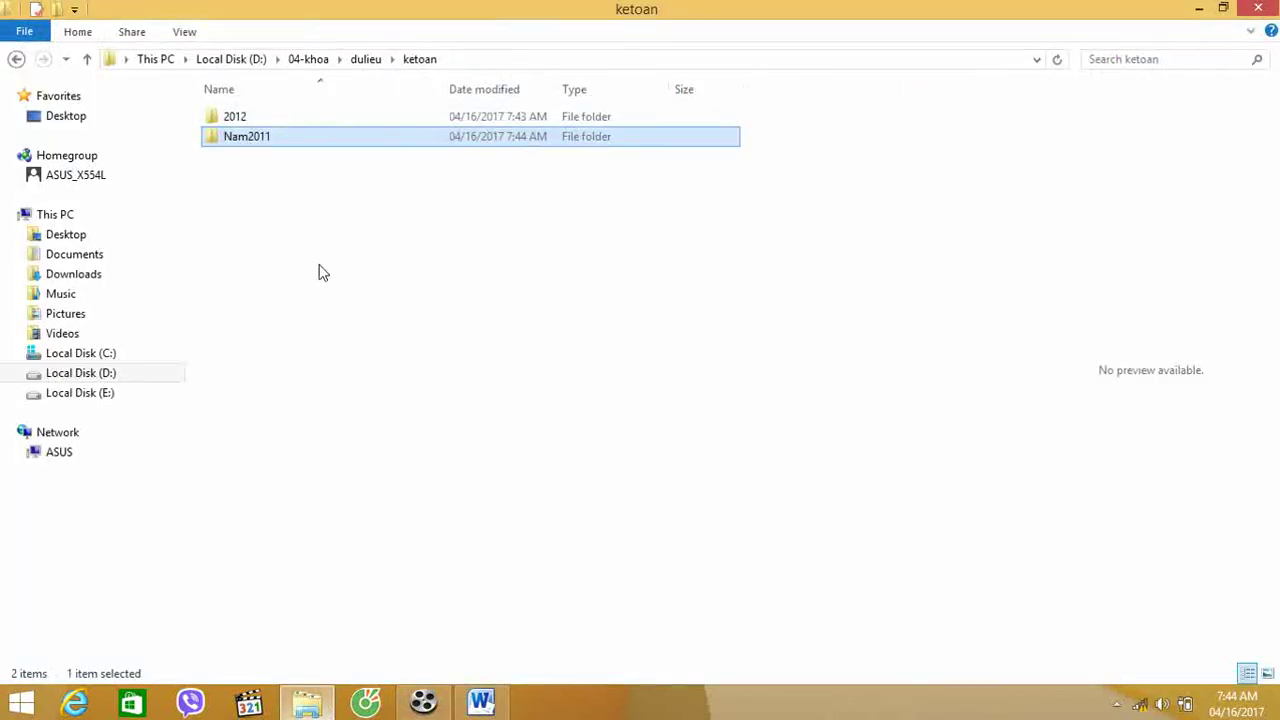
left_click(17, 58)
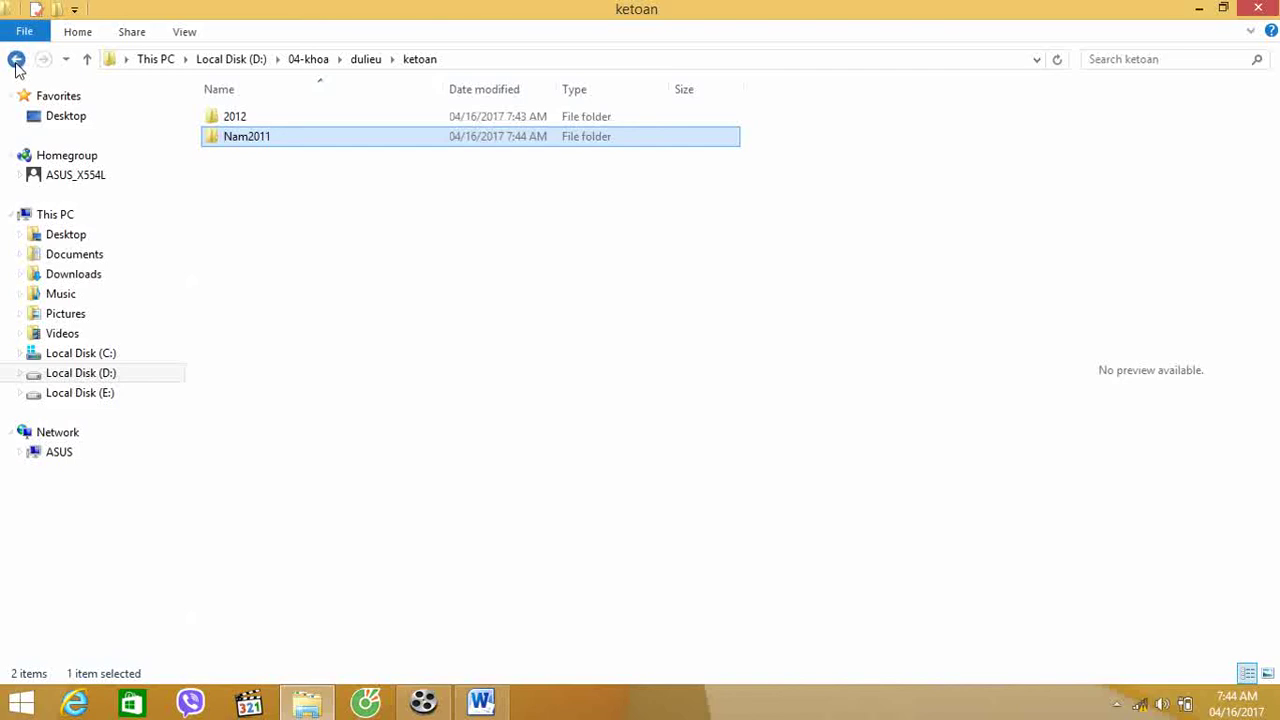
double_click(270, 140)
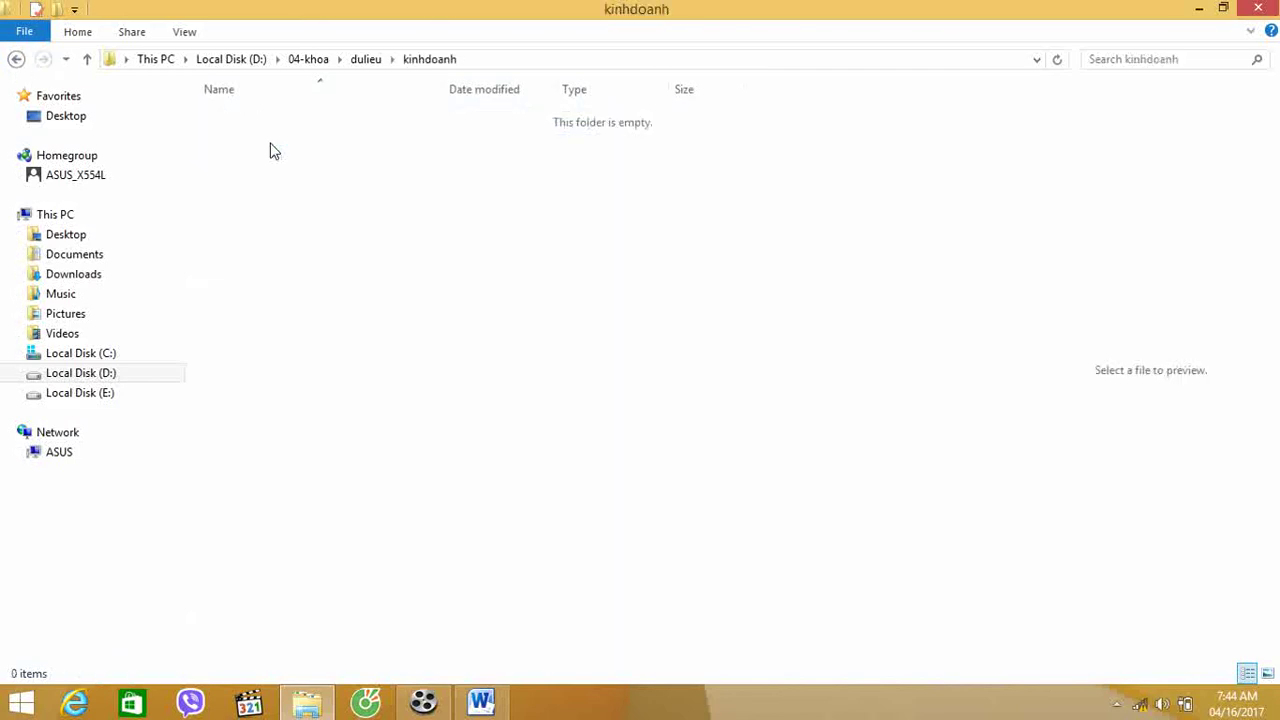
right_click(283, 212)
mouse_move(517, 457)
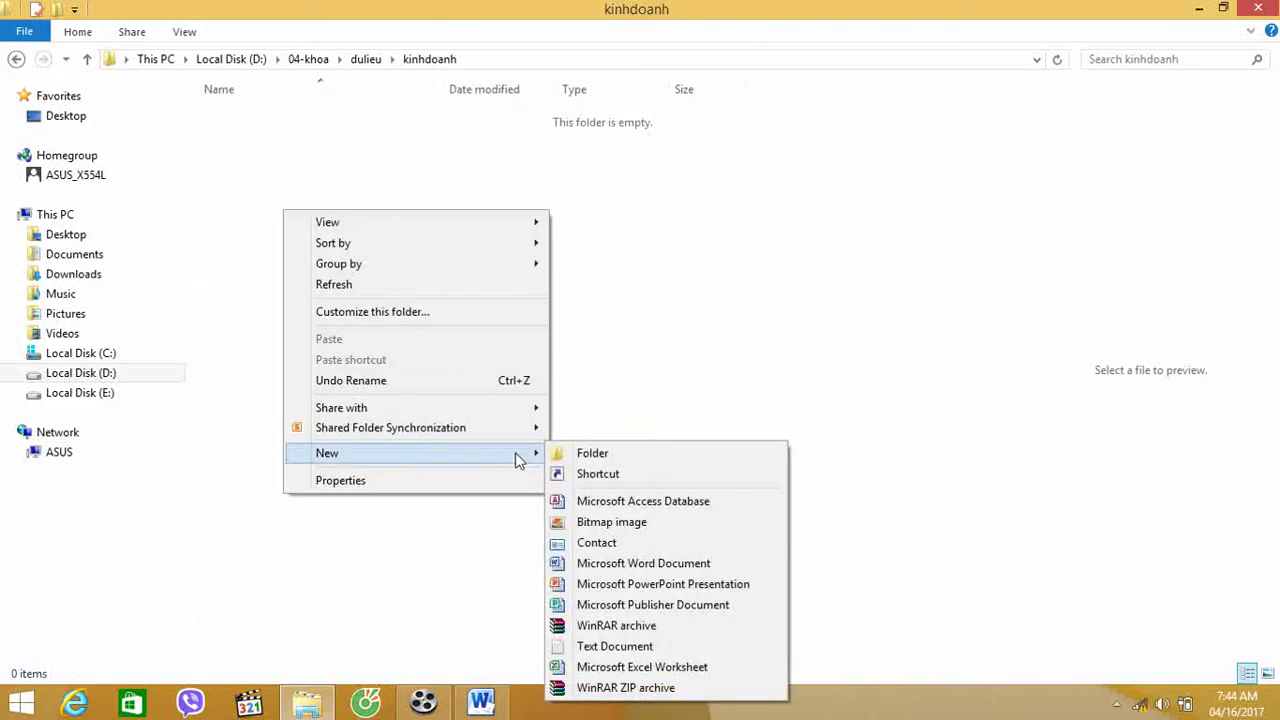
left_click(595, 456)
type("da")
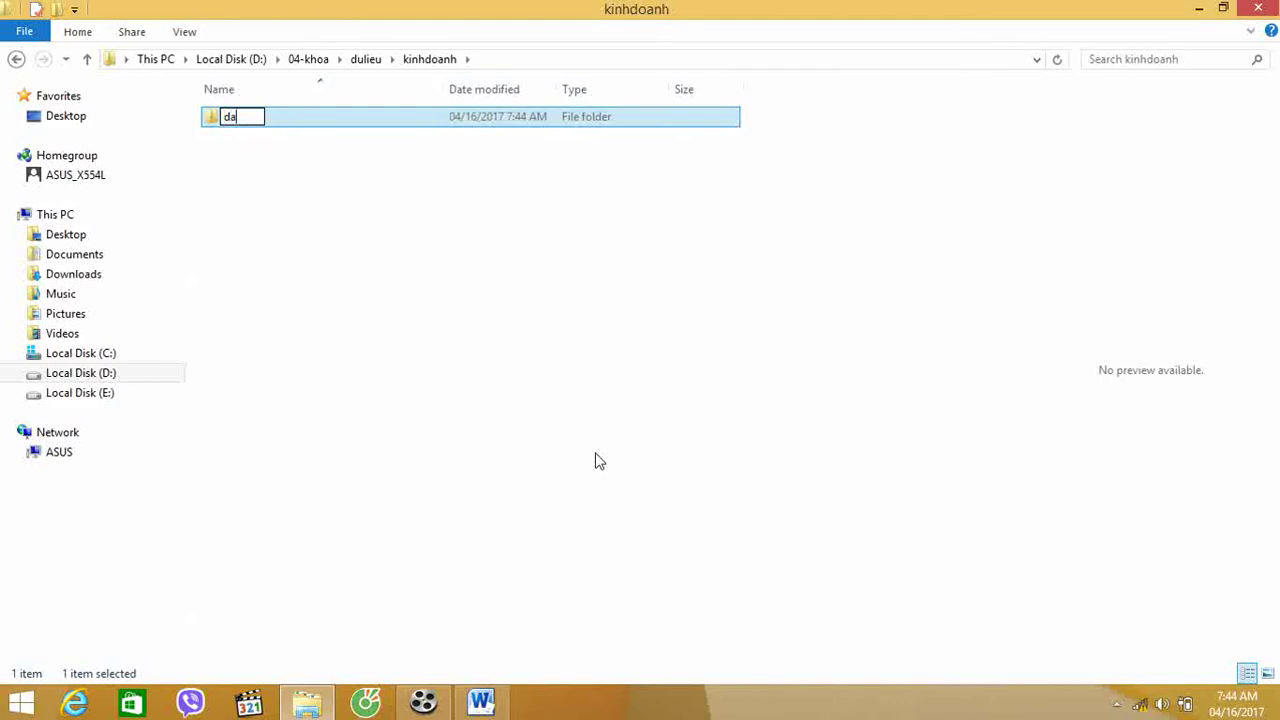
type("nhsach")
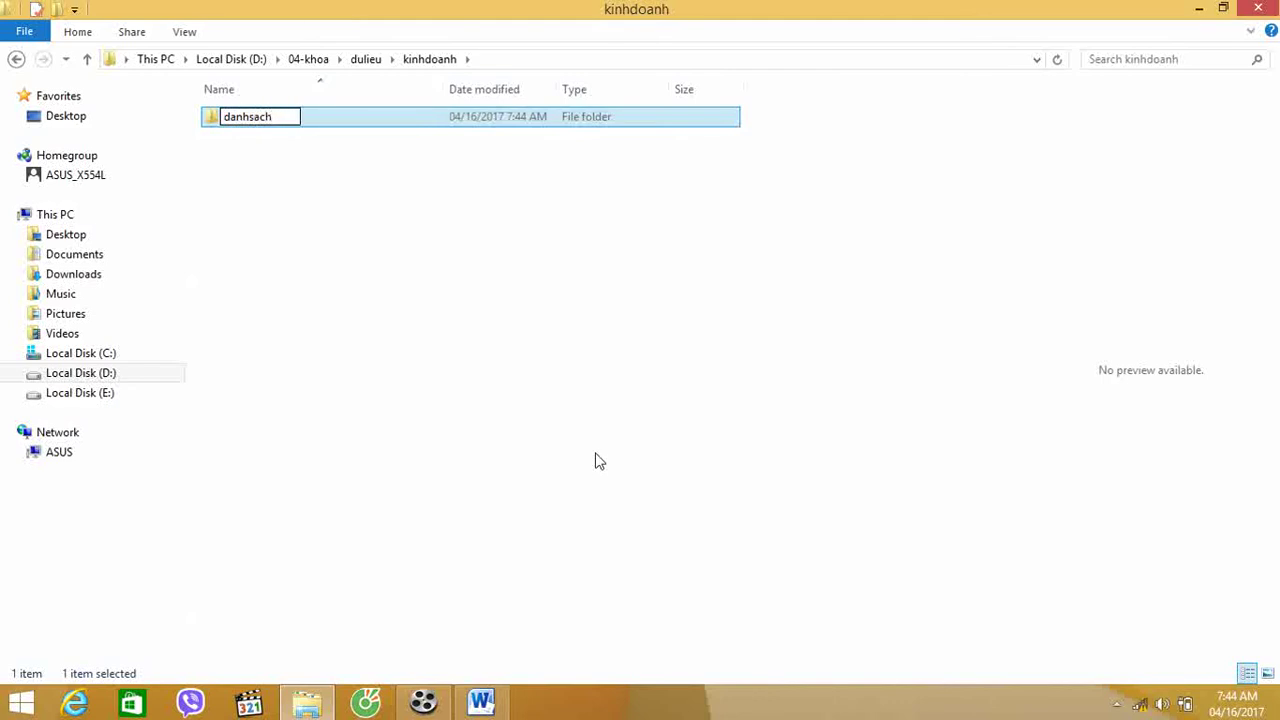
key("Return")
Step: Create a folder named hopdong inside kinhdoanh, alongside danhsach
right_click(331, 261)
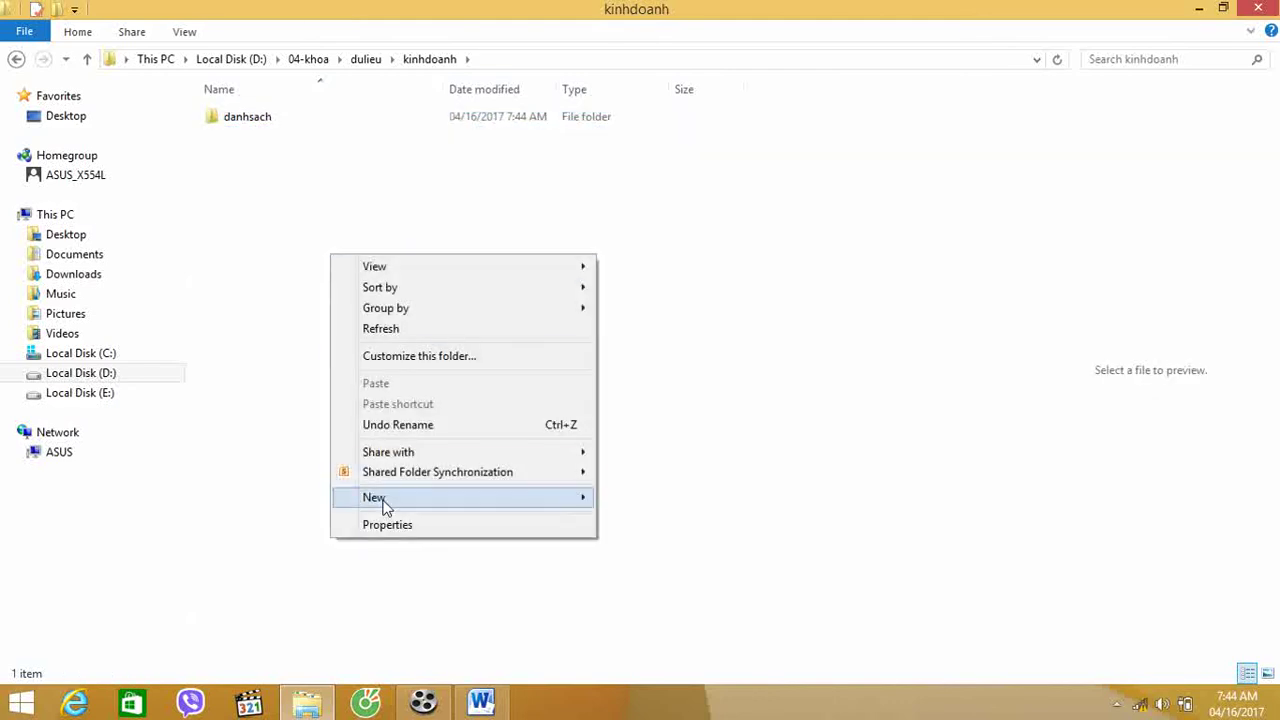
mouse_move(452, 505)
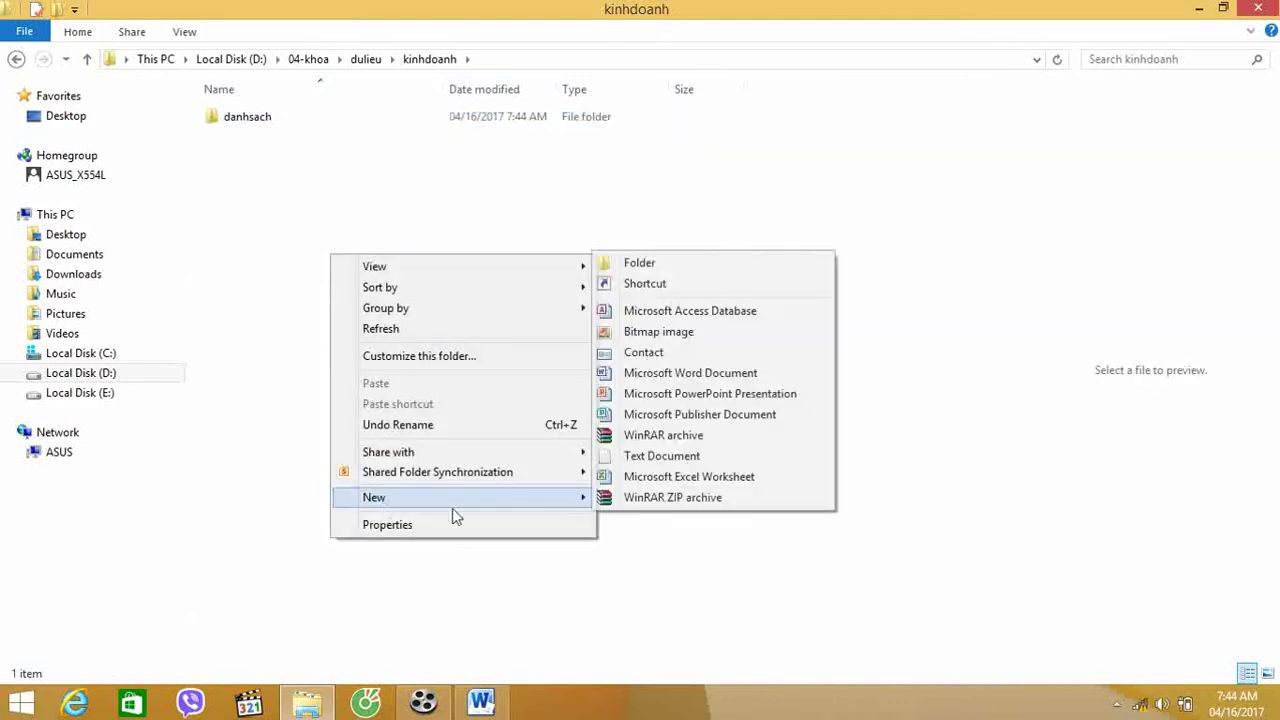
left_click(742, 263)
type("hopdong")
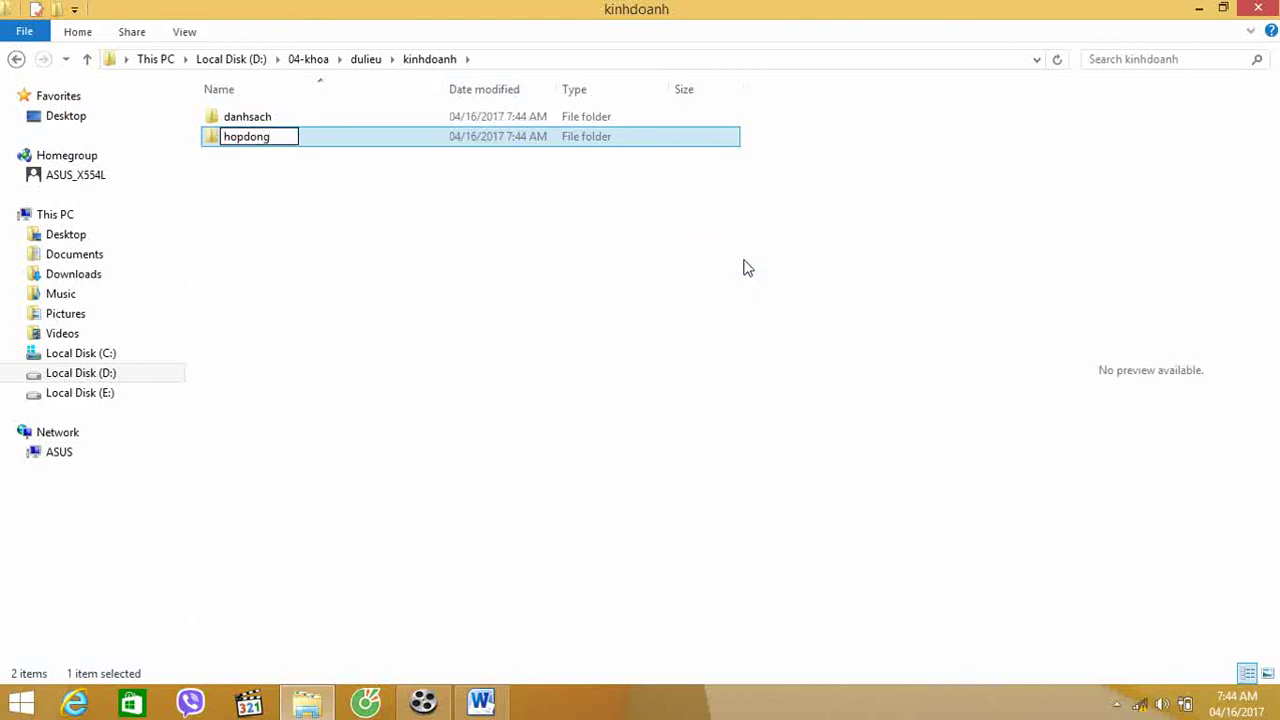
key("Return")
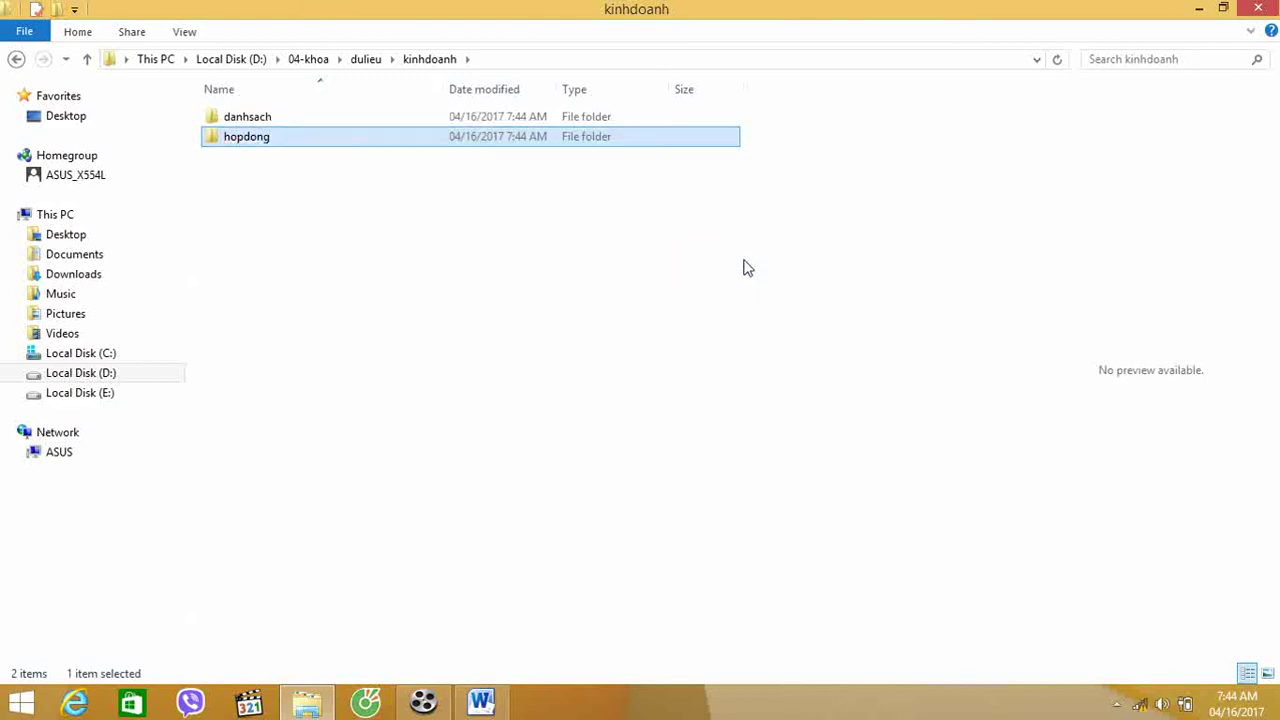
Step: Check the subfolders required under DANHSACH in the Word document, and create a folder named congty inside danhsach in File Explorer
left_click(481, 704)
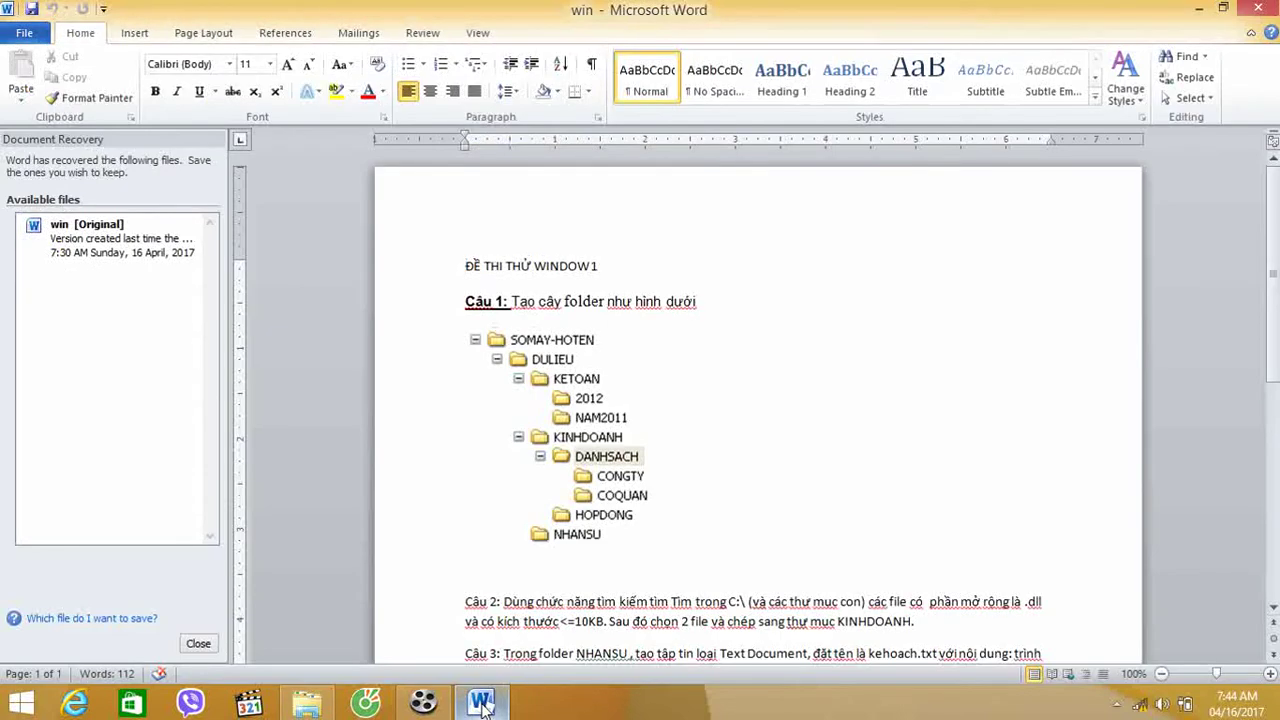
left_click(307, 704)
left_click_drag(284, 145, 286, 114)
double_click(286, 116)
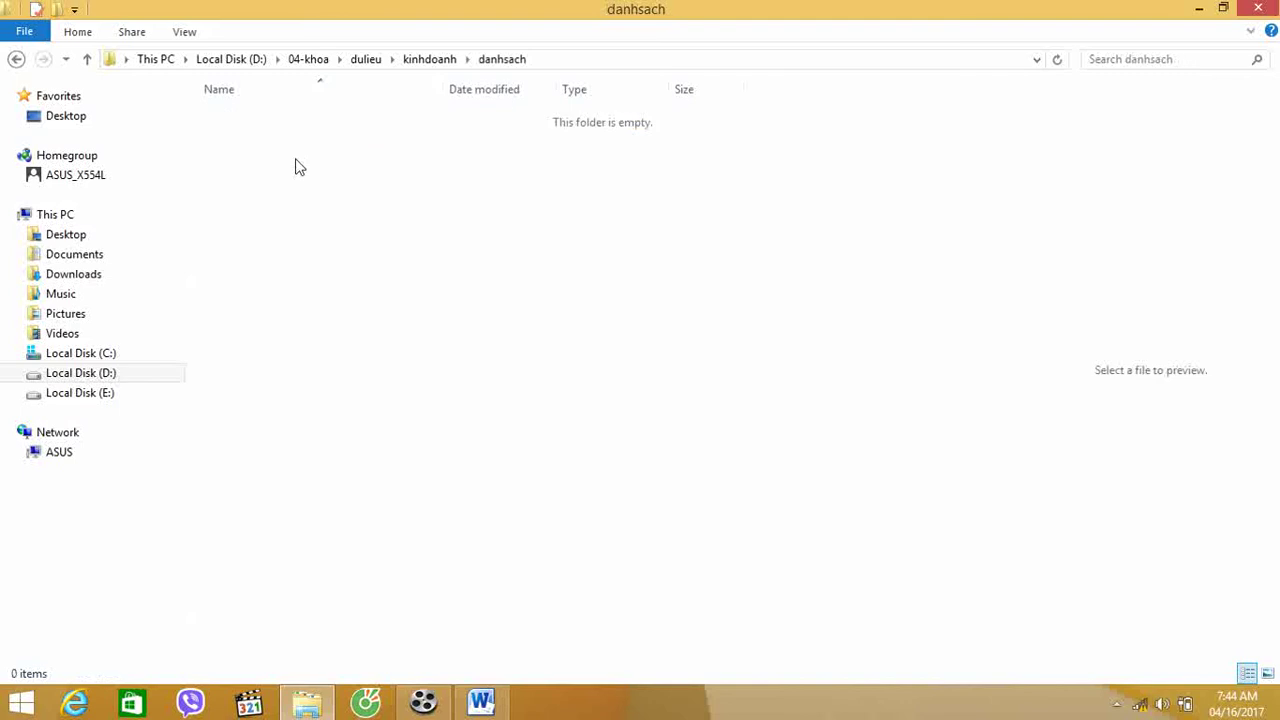
right_click(298, 178)
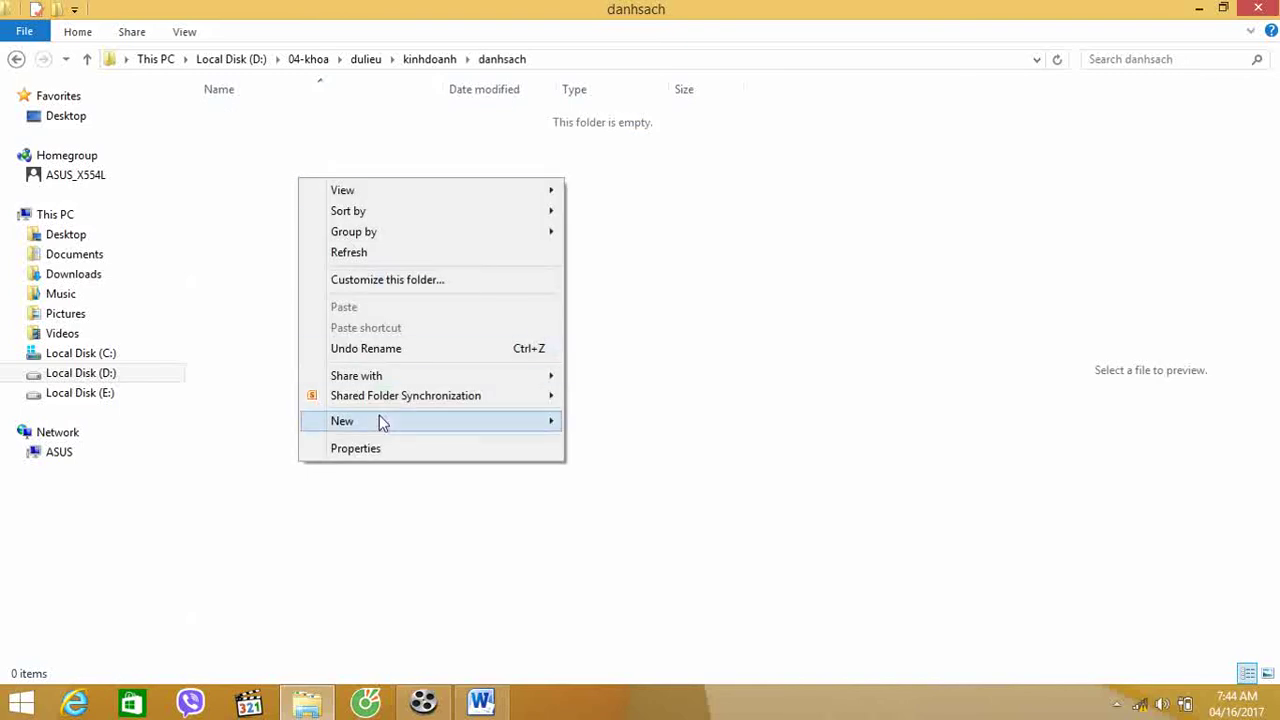
mouse_move(379, 415)
left_click(606, 421)
type("congty")
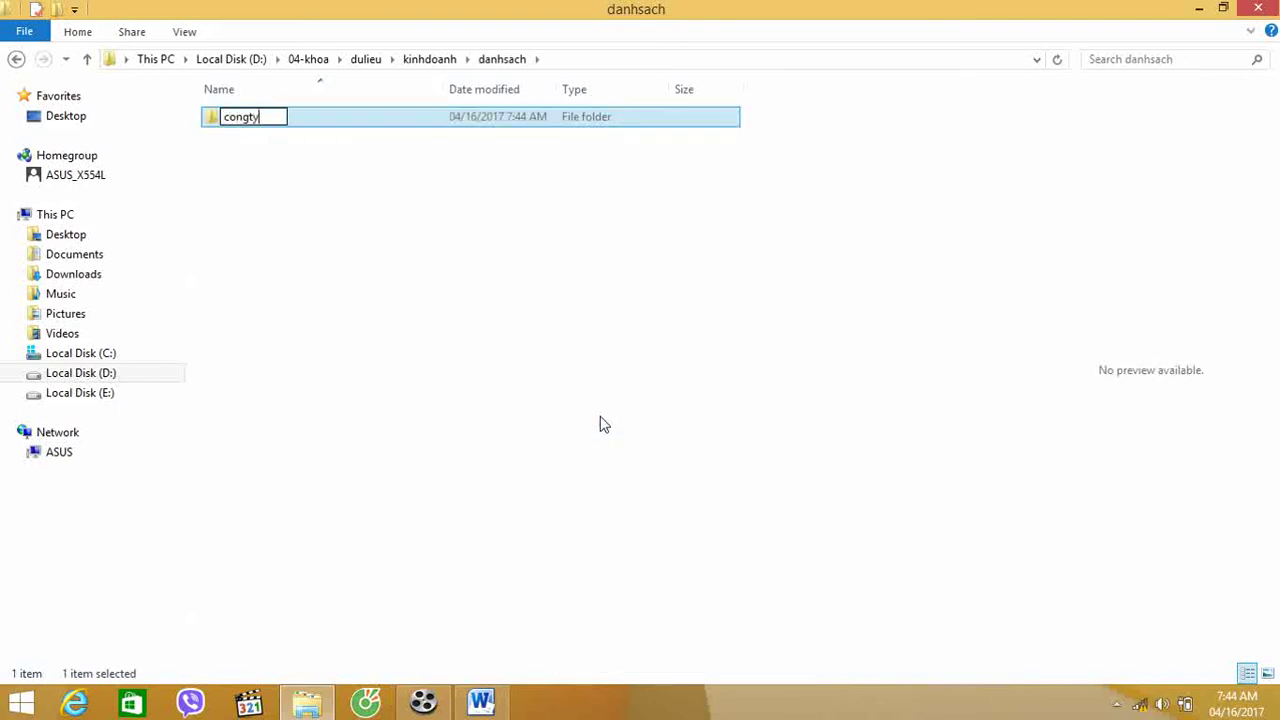
key("Return")
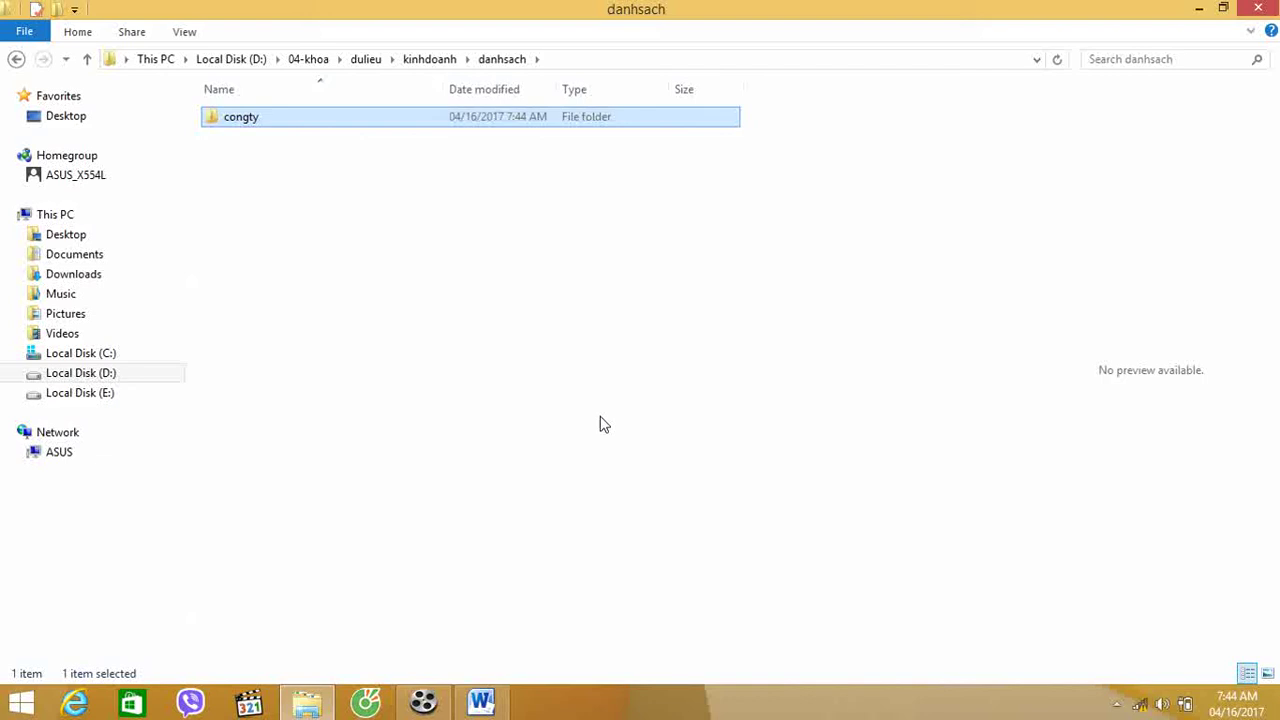
Step: Create a folder named coquan inside danhsach, alongside congty
right_click(323, 168)
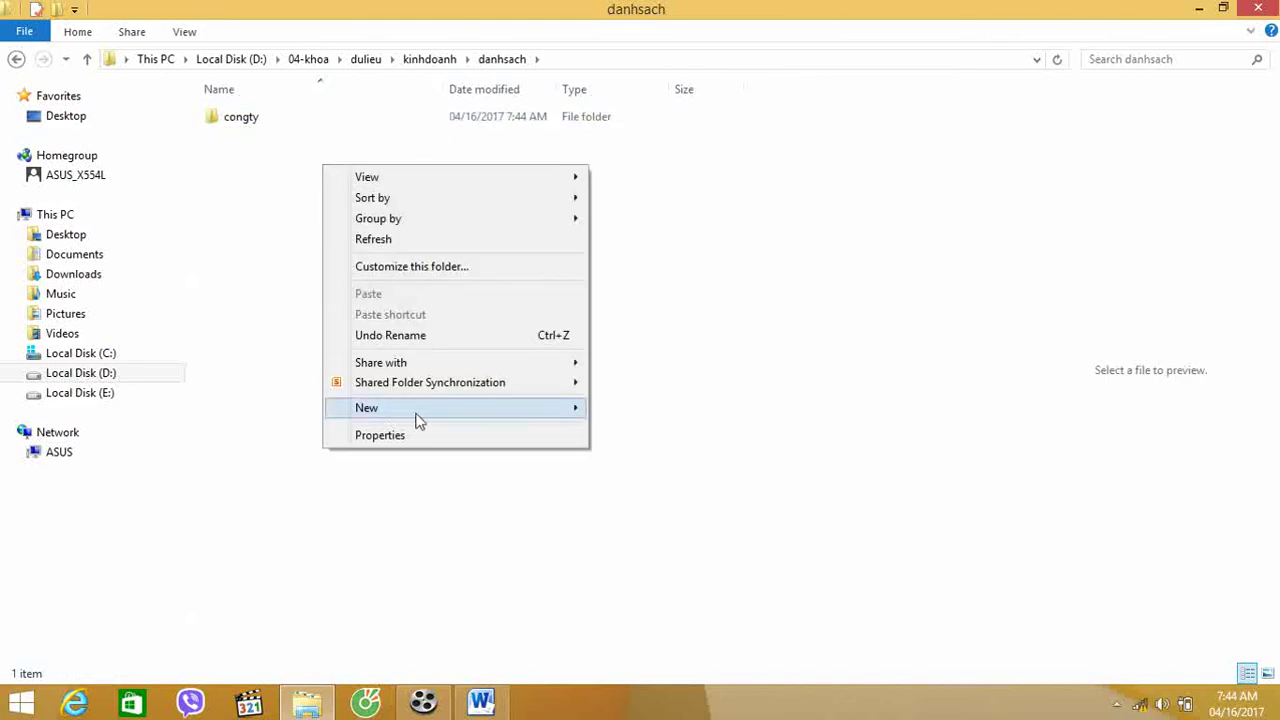
mouse_move(535, 411)
left_click(642, 410)
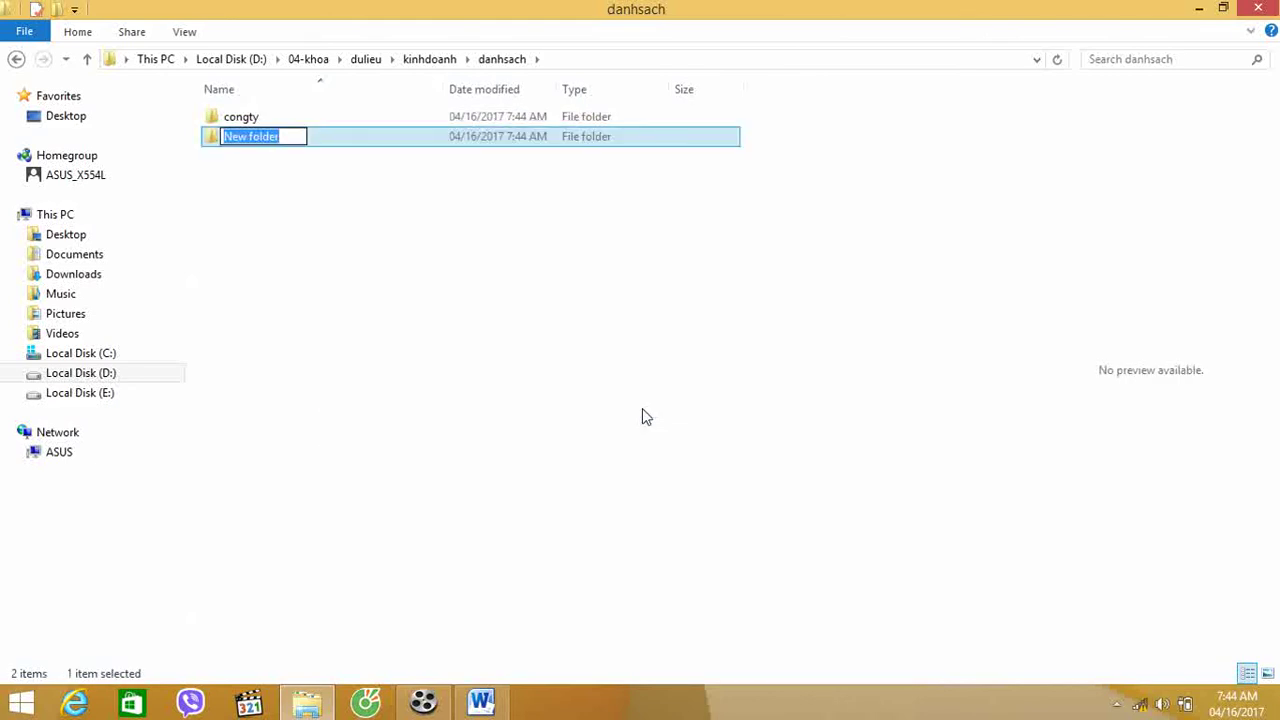
type("coquan")
key("Return")
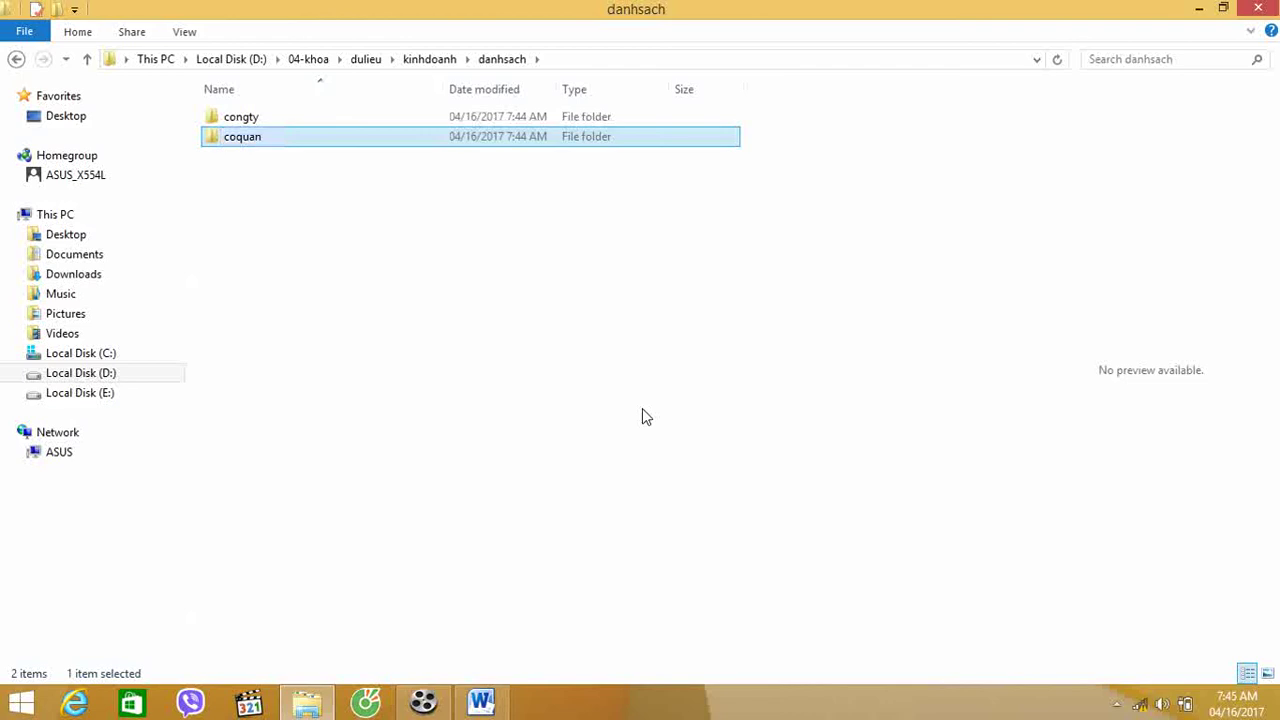
Step: Read question 2 in the Word document, and search Local Disk (C:) in File Explorer for *.dll files
left_click(482, 704)
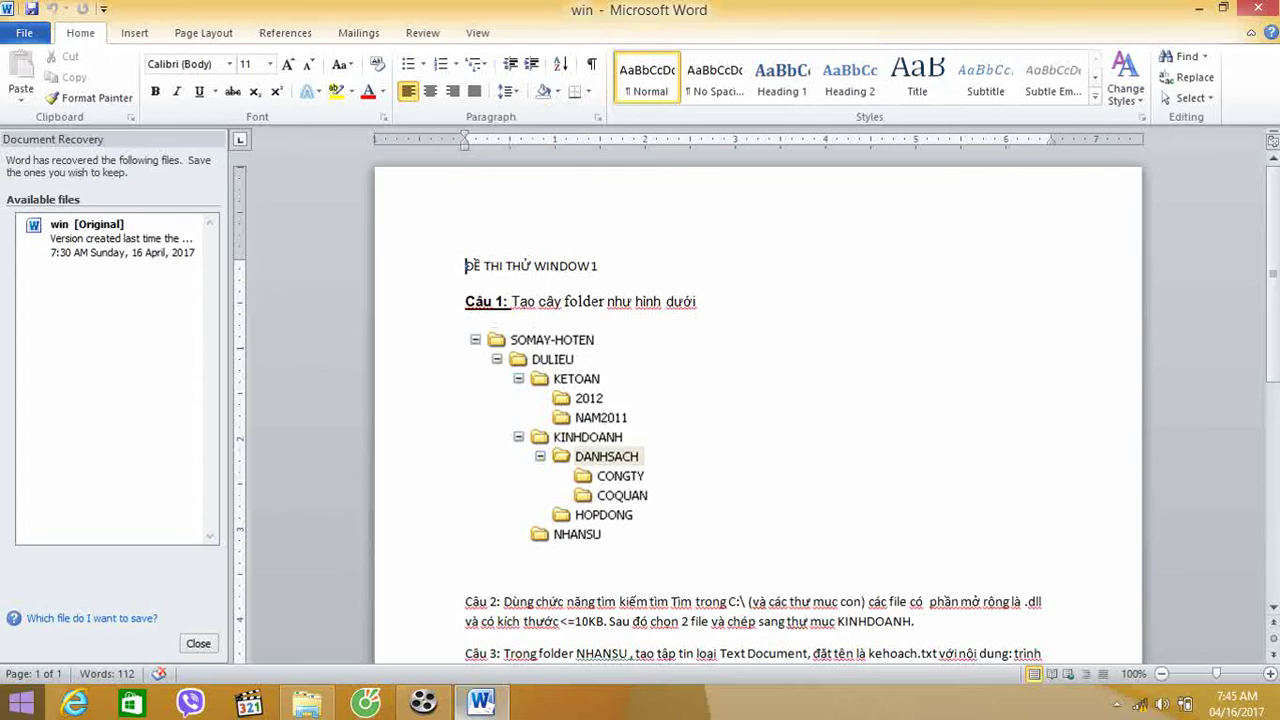
left_click(307, 706)
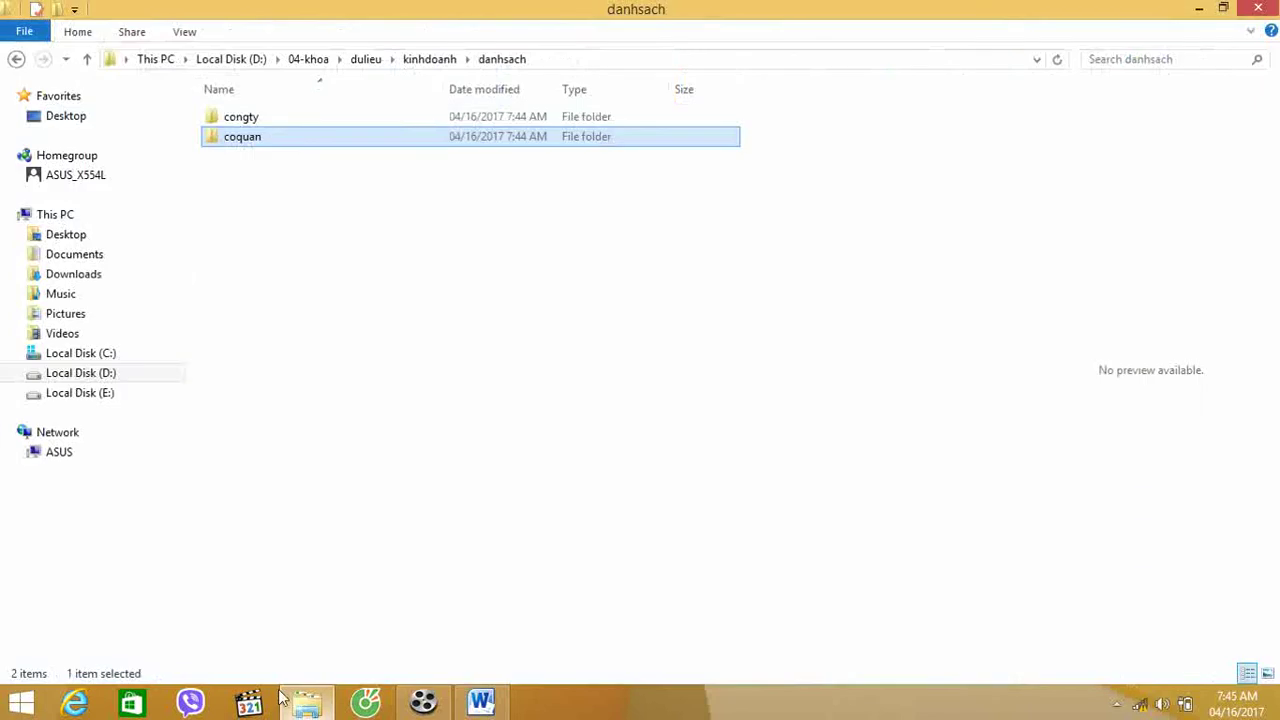
left_click(113, 357)
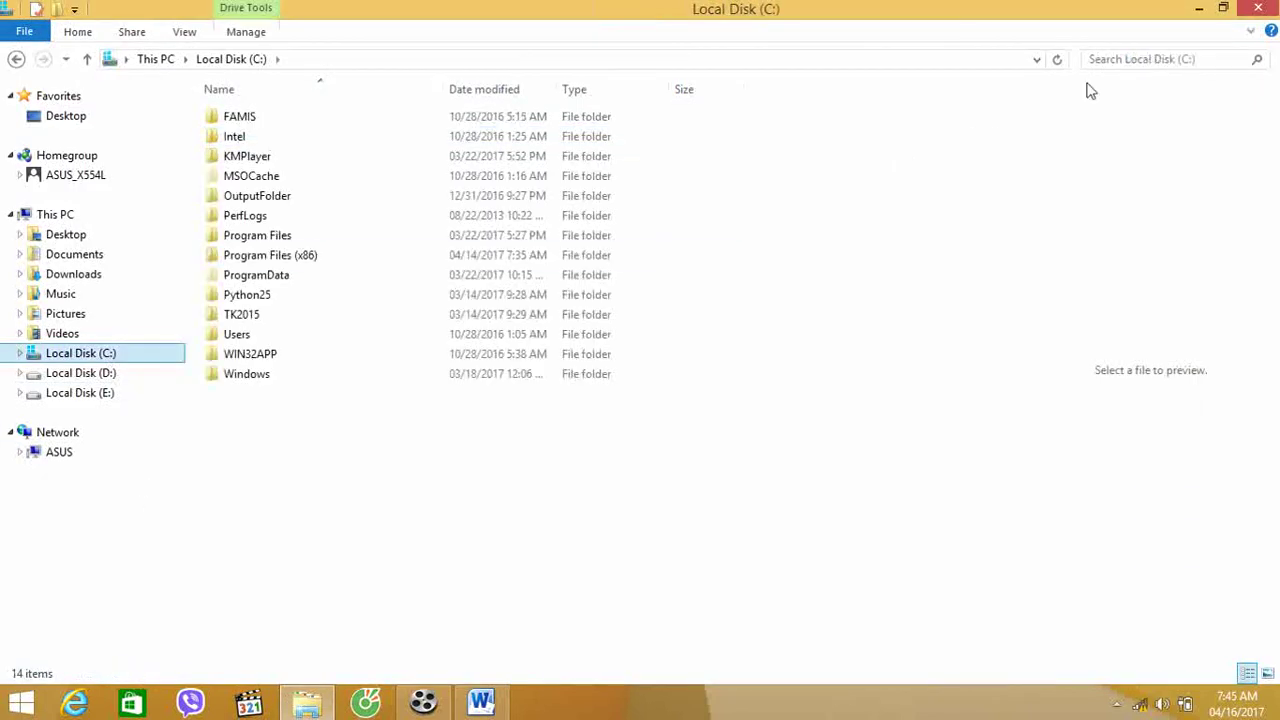
left_click(1165, 59)
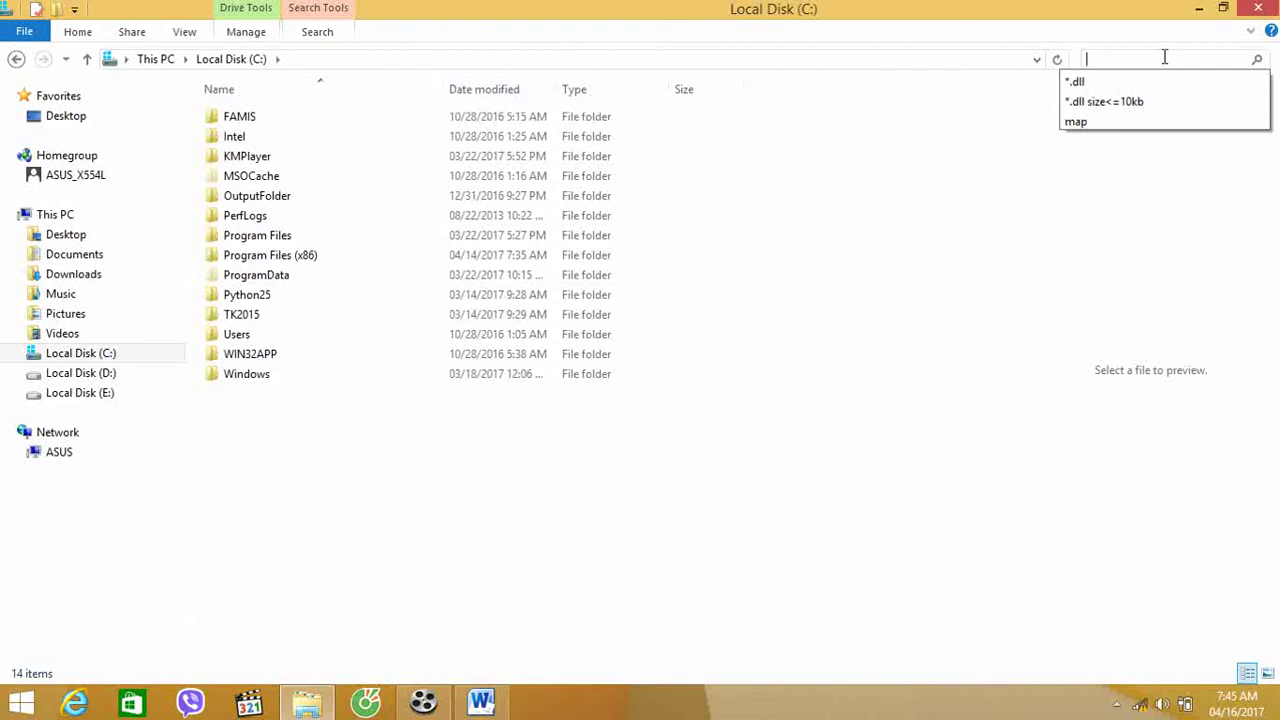
left_click(1165, 59)
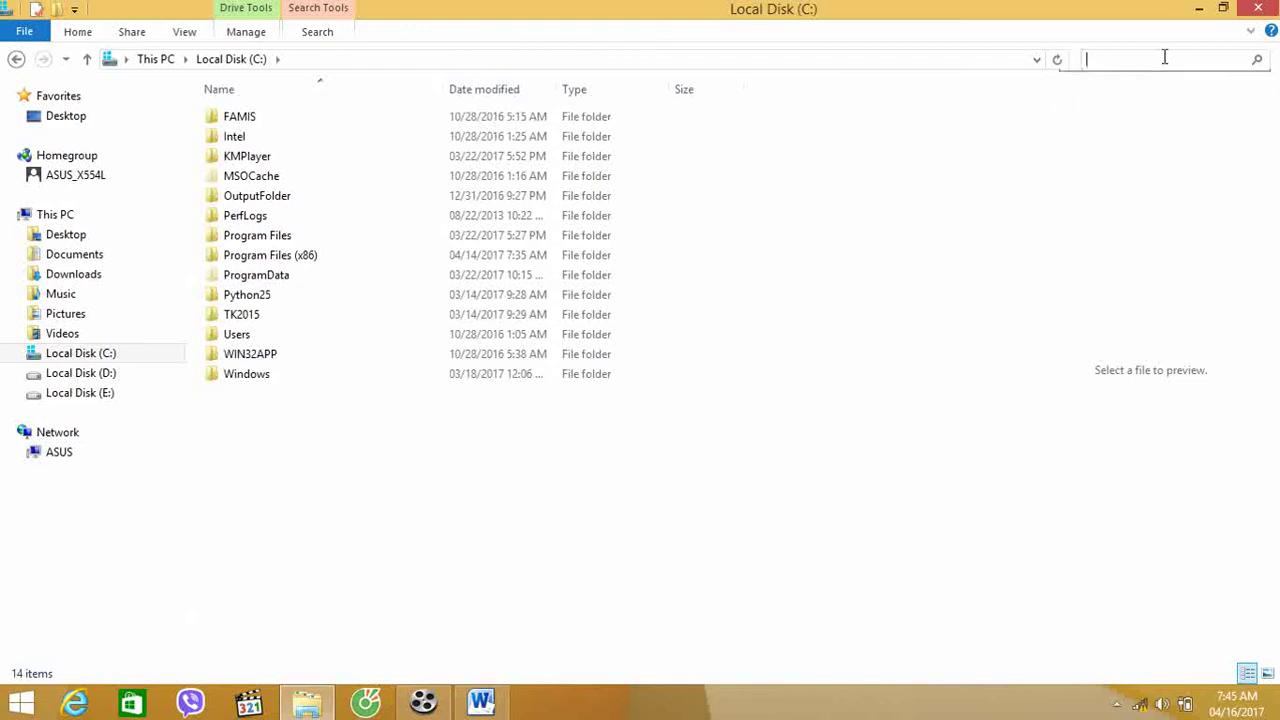
type("*.")
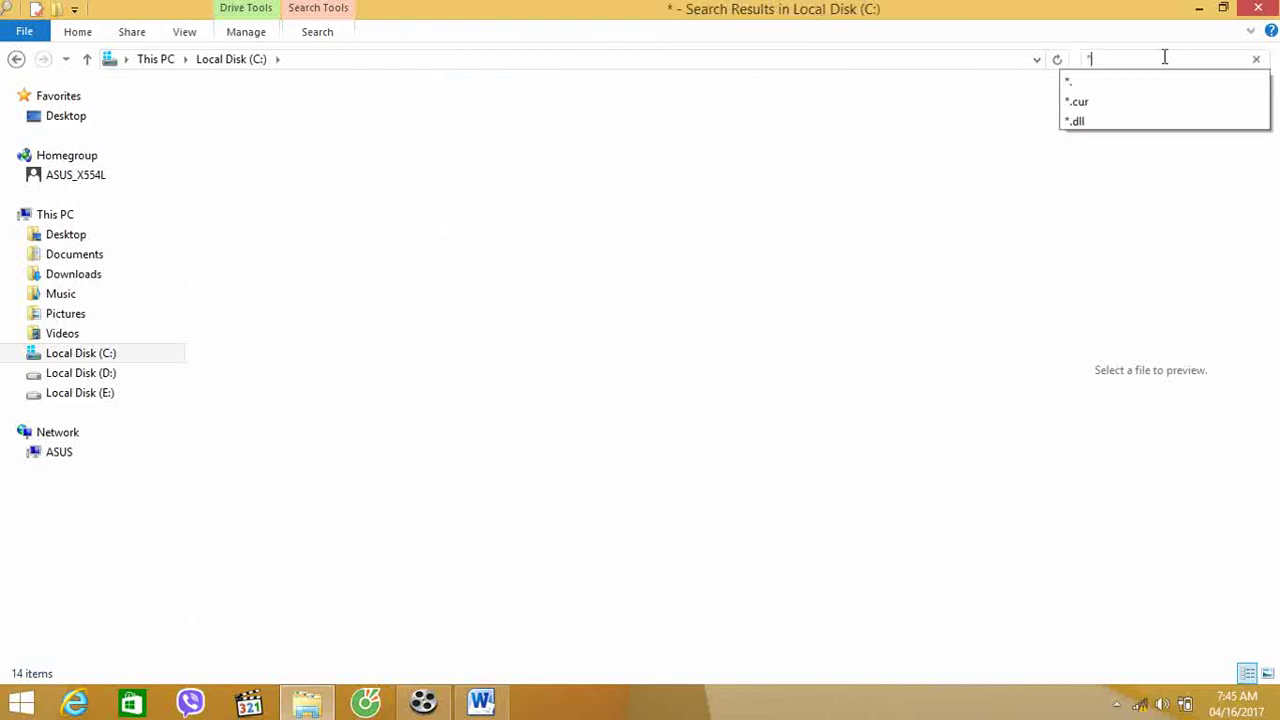
type("dll")
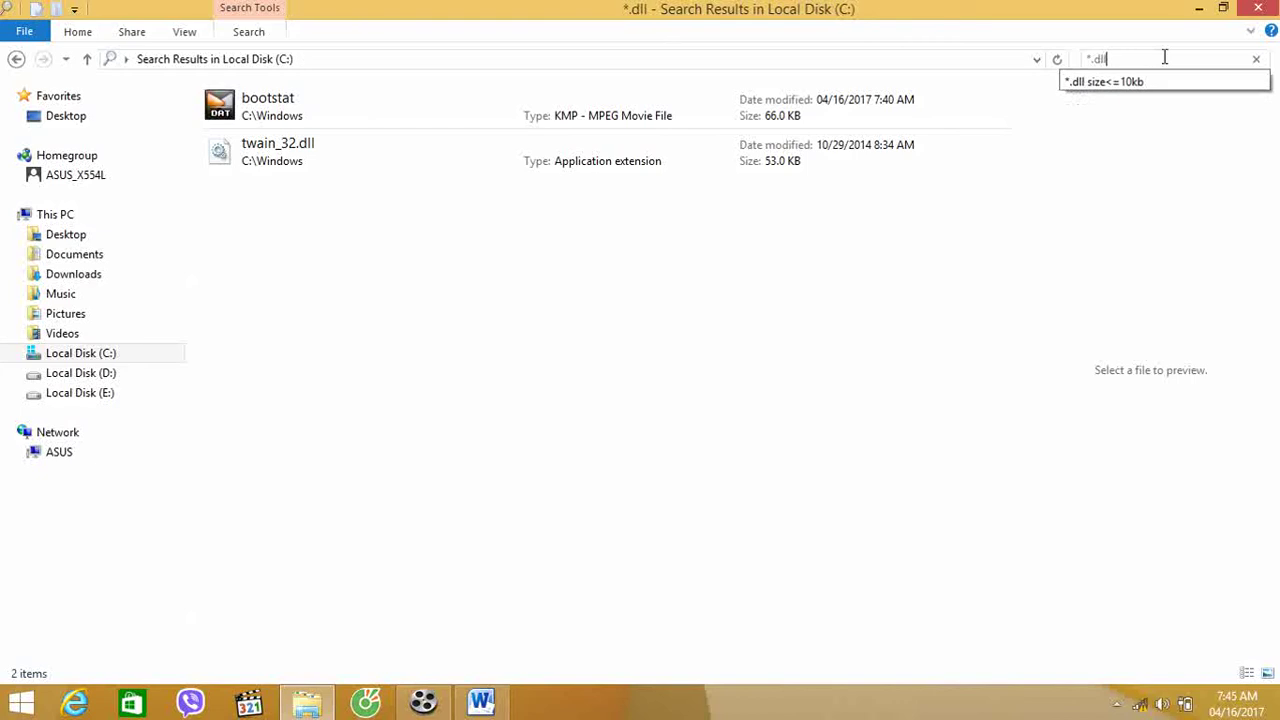
key("Return")
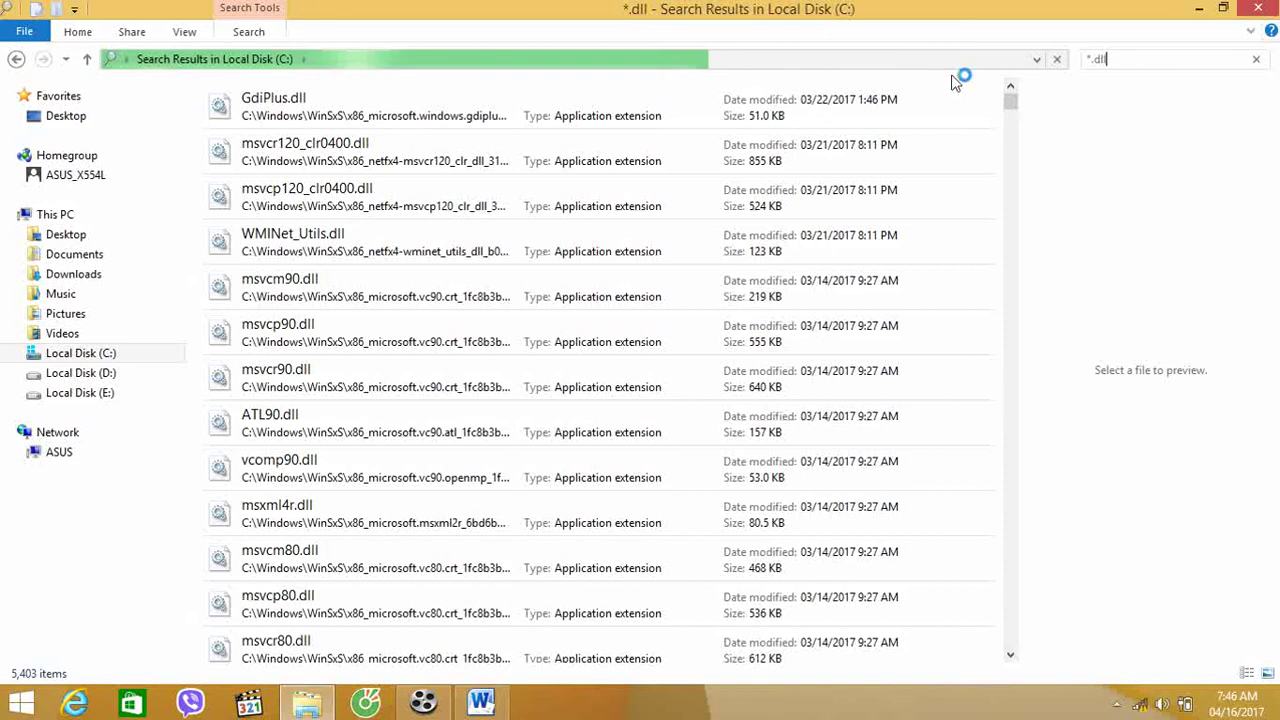
Step: Copy the two System.Net.dll files of 5.00 KB and 5.68 KB from the search results to the clipboard
left_click_drag(1013, 103, 1012, 118)
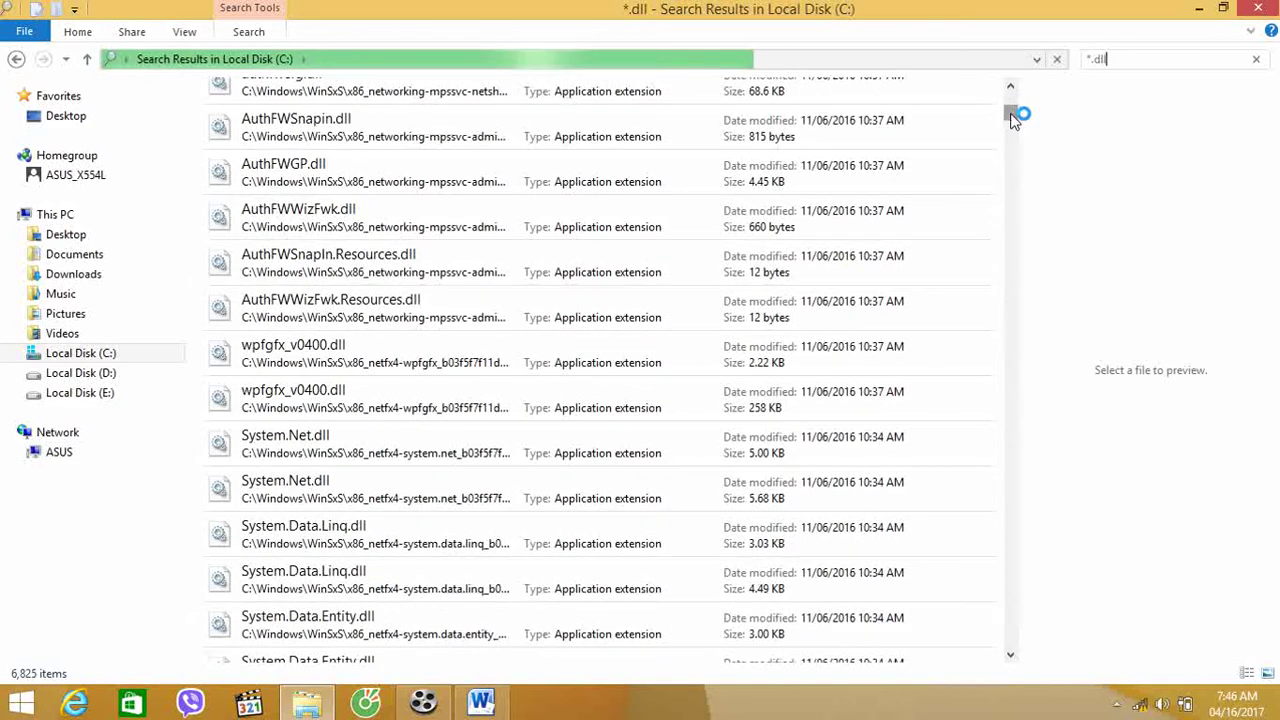
left_click(730, 444)
left_click(685, 490, "ctrl")
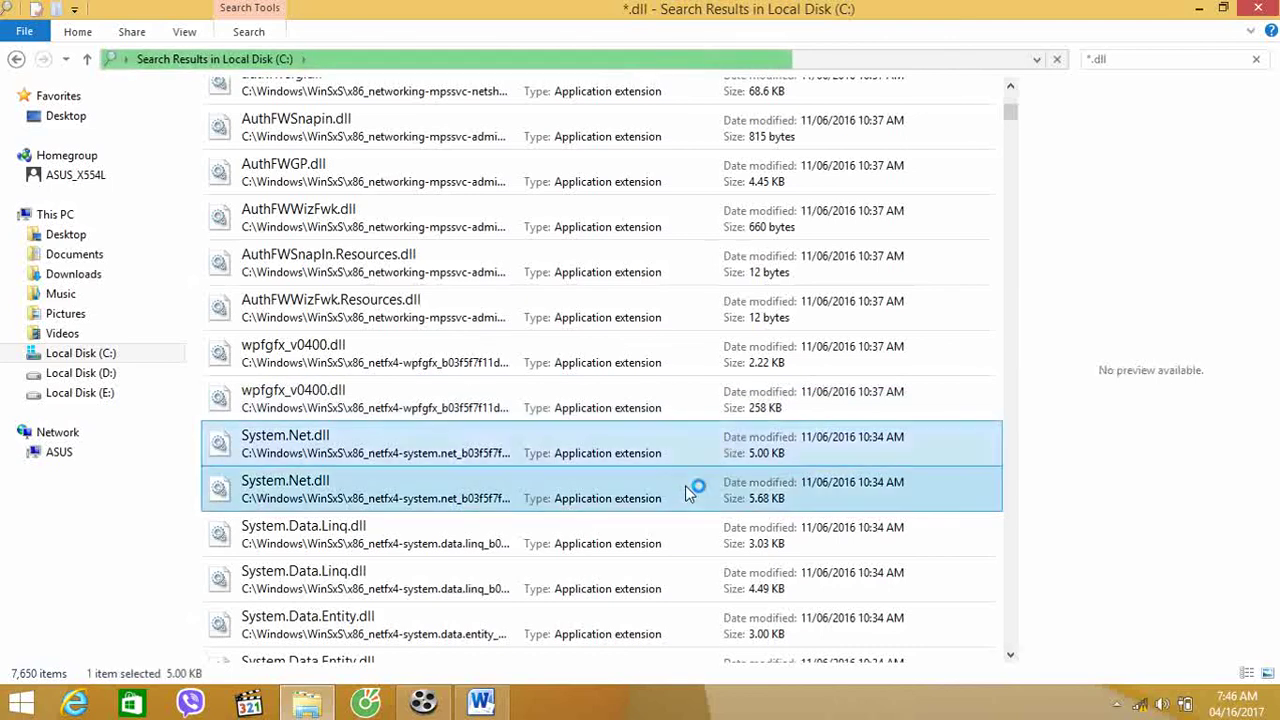
right_click(685, 485)
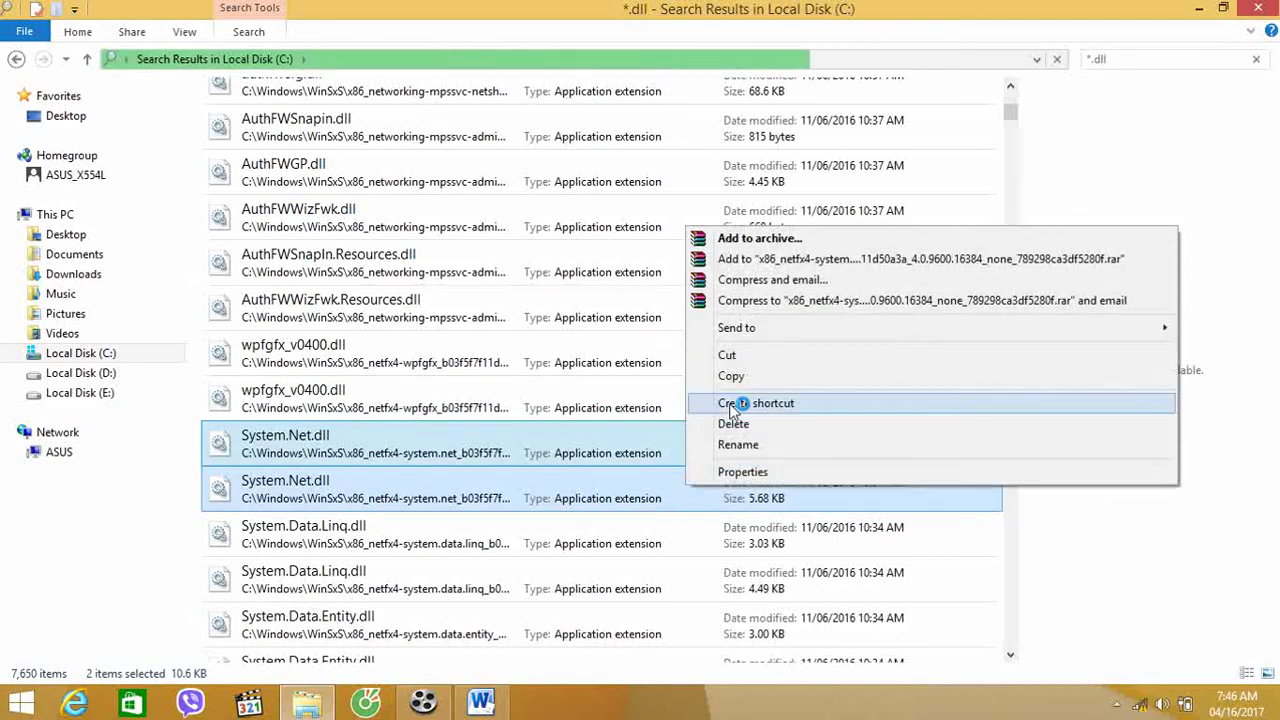
left_click(750, 377)
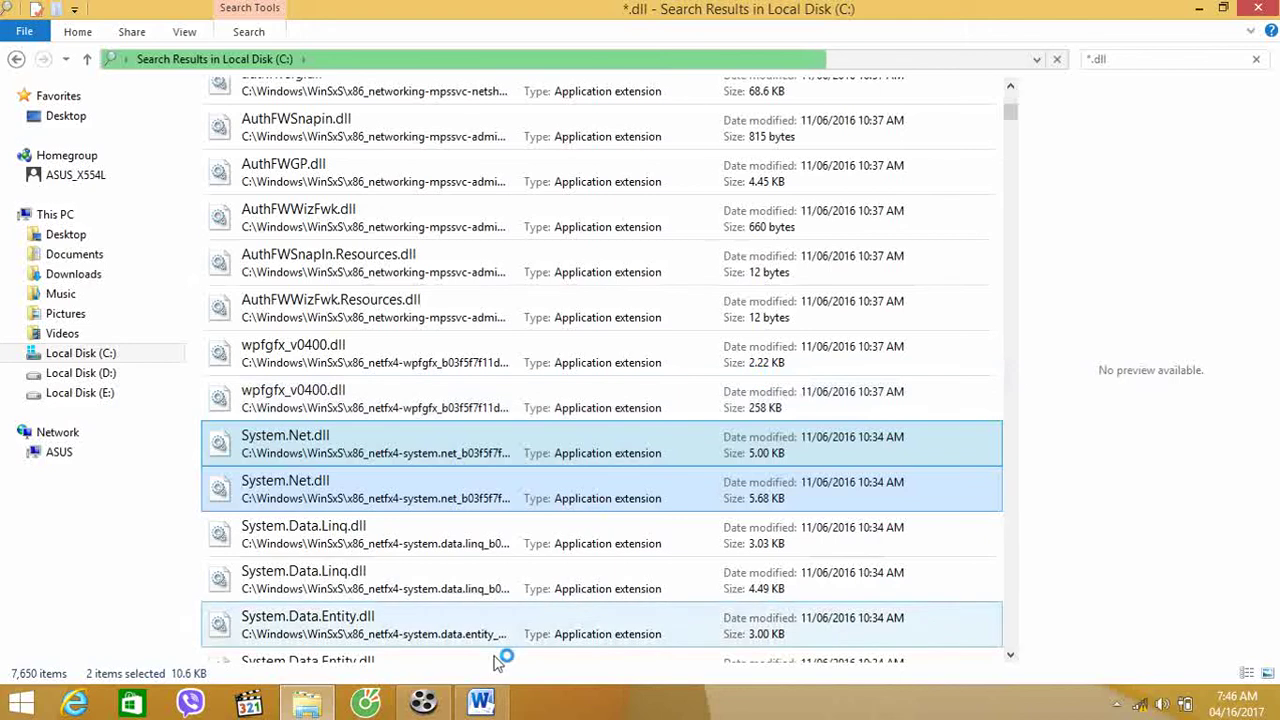
Step: Check the target folder required by question 2 in the Word document, and open Local Disk (D:) in File Explorer
left_click(482, 700)
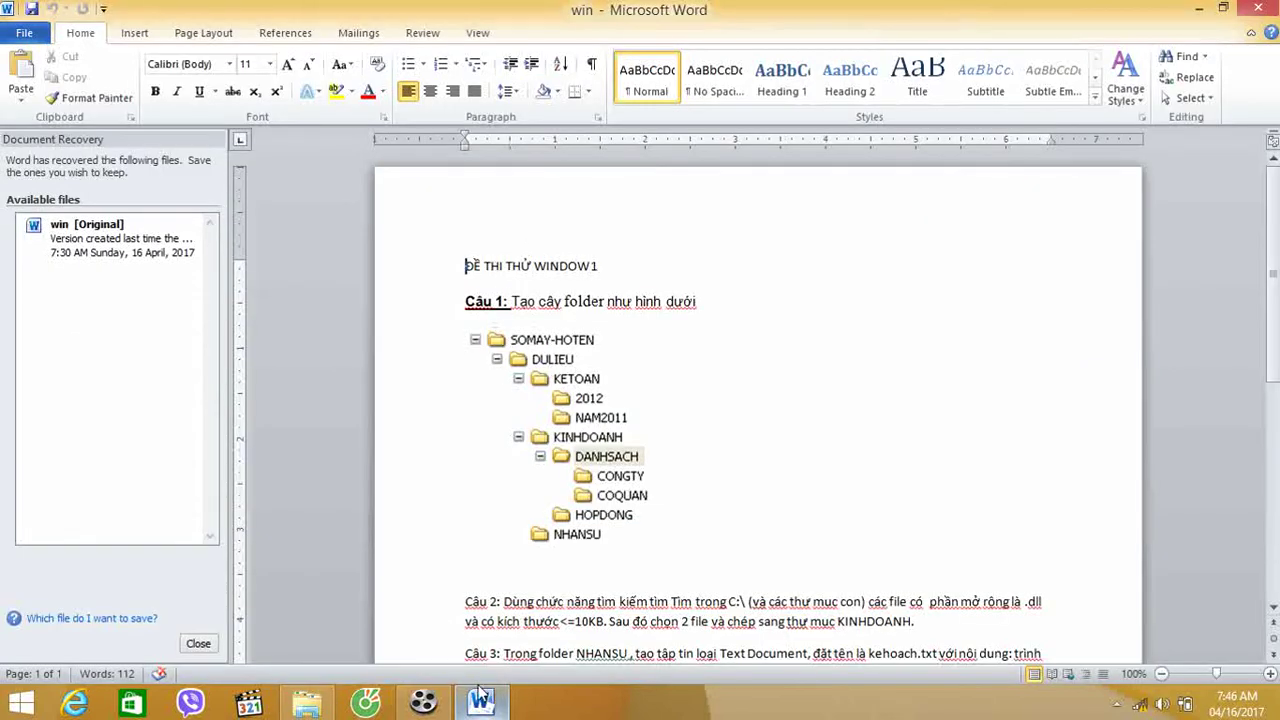
left_click(318, 704)
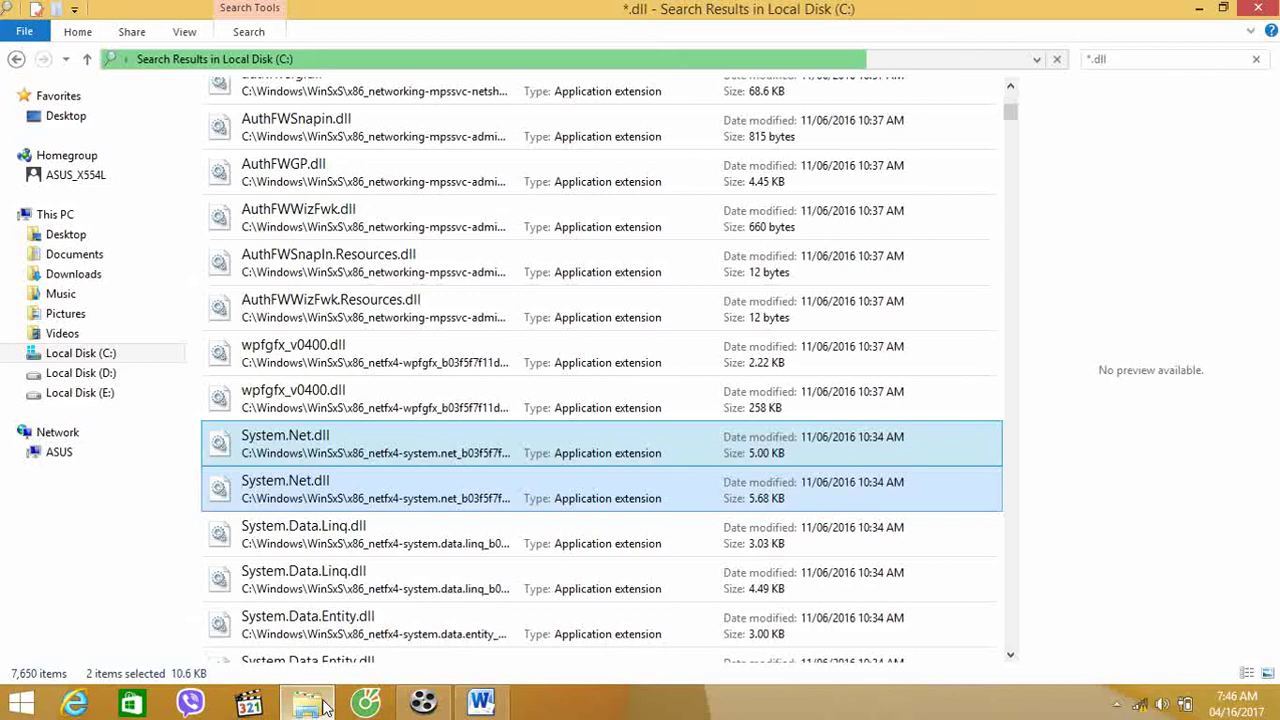
left_click(97, 373)
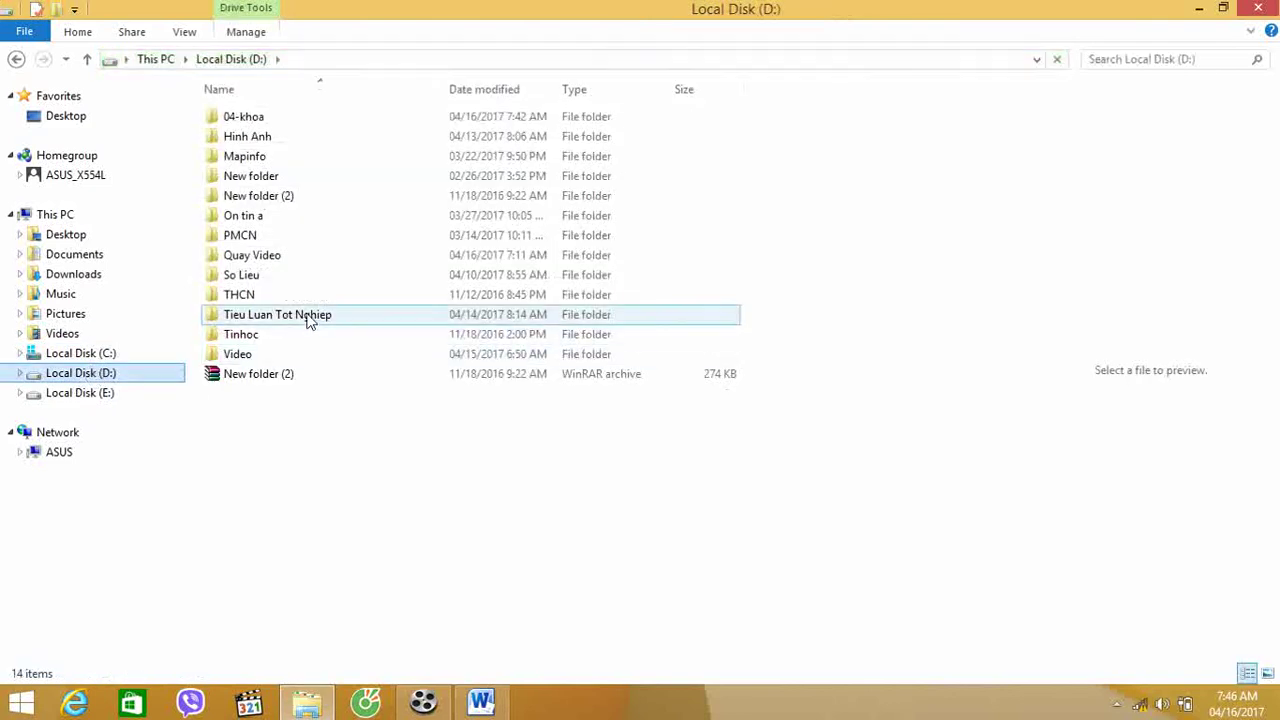
left_click(423, 704)
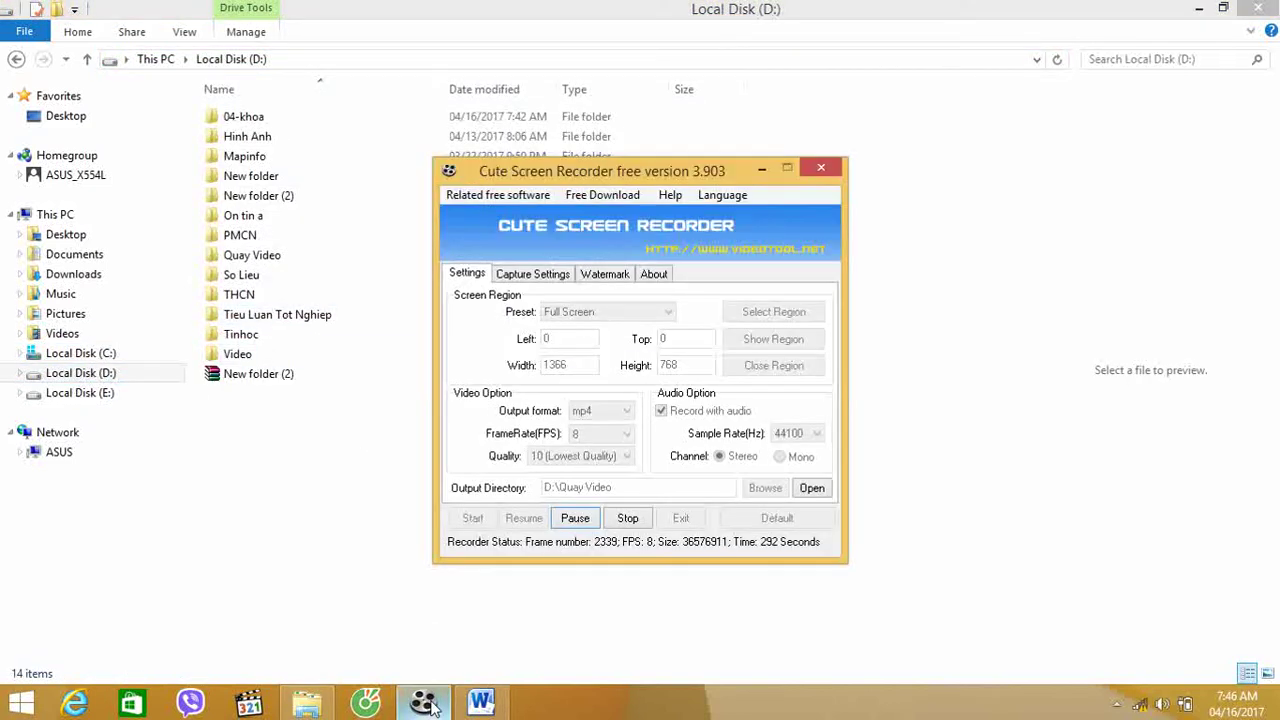
left_click(589, 522)
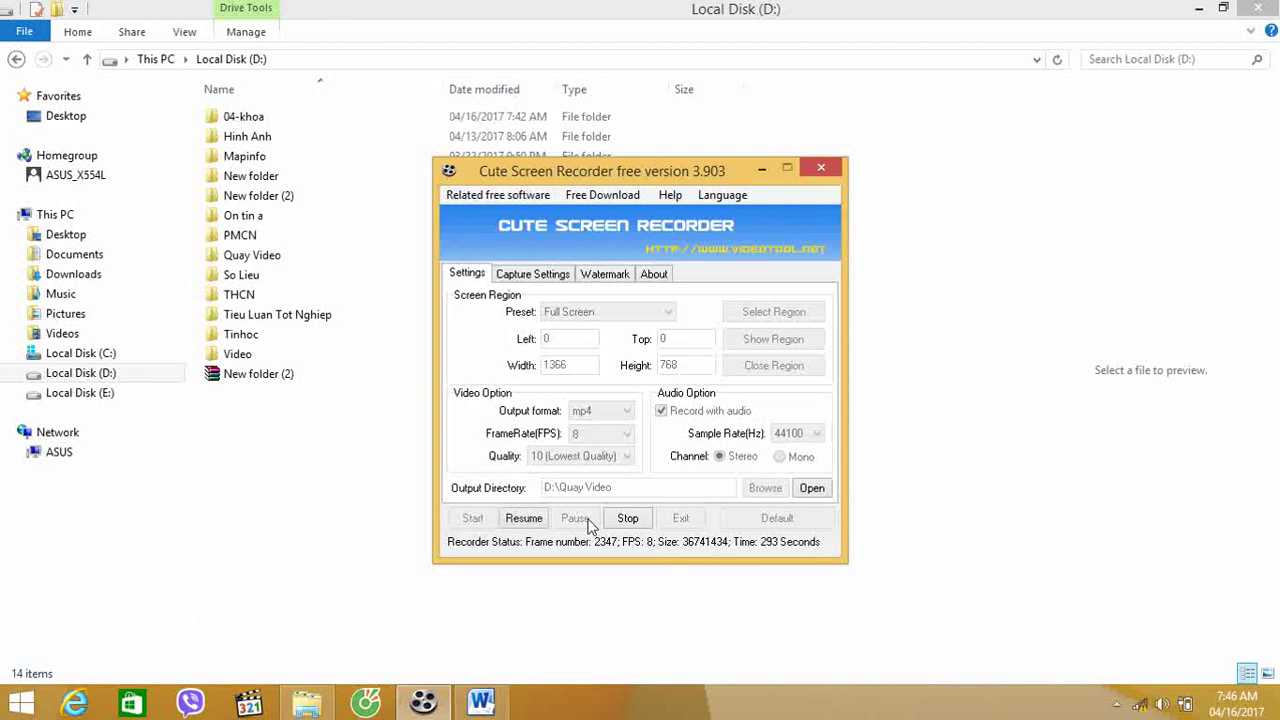
left_click(526, 520)
left_click(389, 543)
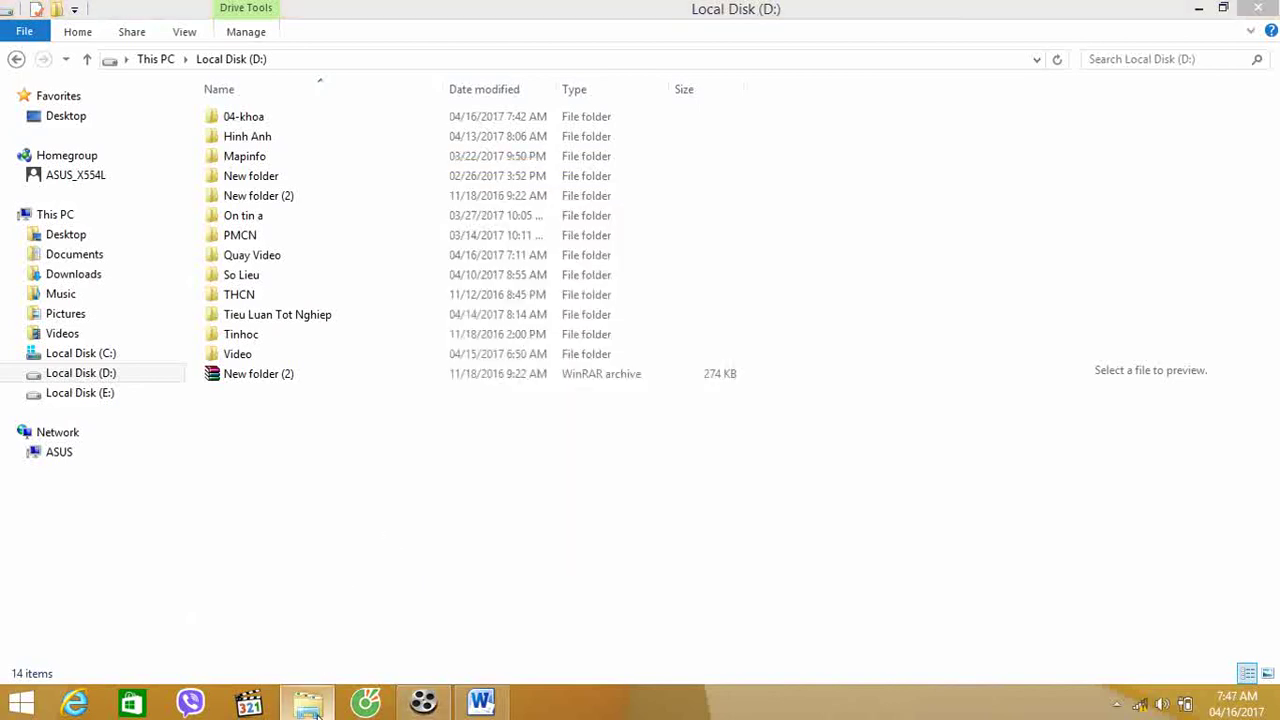
Step: Paste the two copied System.Net.dll files into dulieu\kinhdoanh on drive D:, replacing the file with the same name
left_click(312, 706)
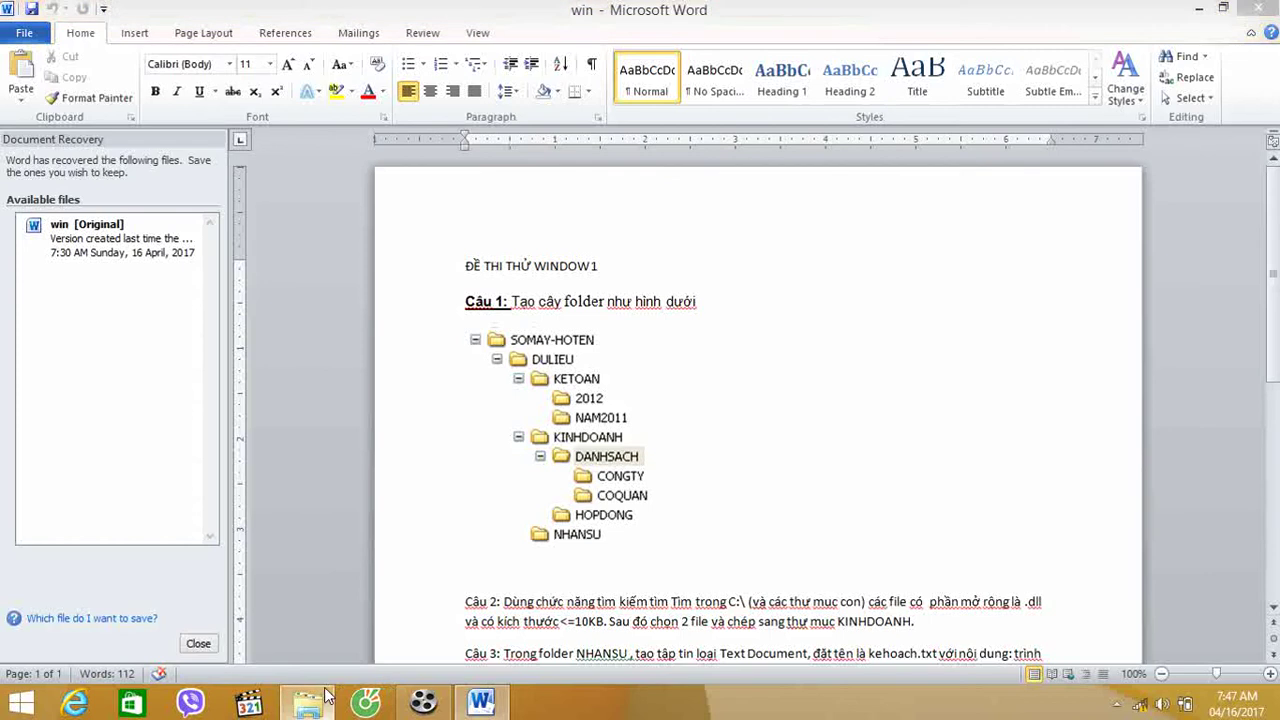
left_click(322, 700)
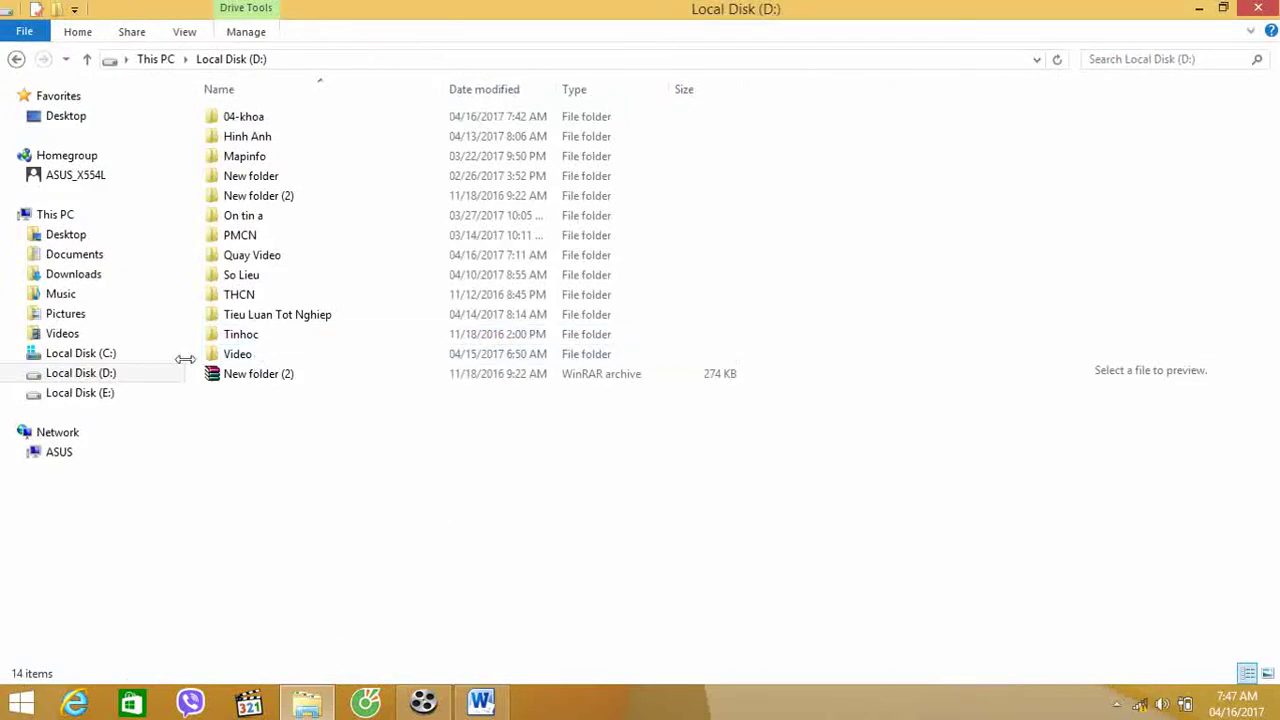
double_click(283, 116)
double_click(306, 129)
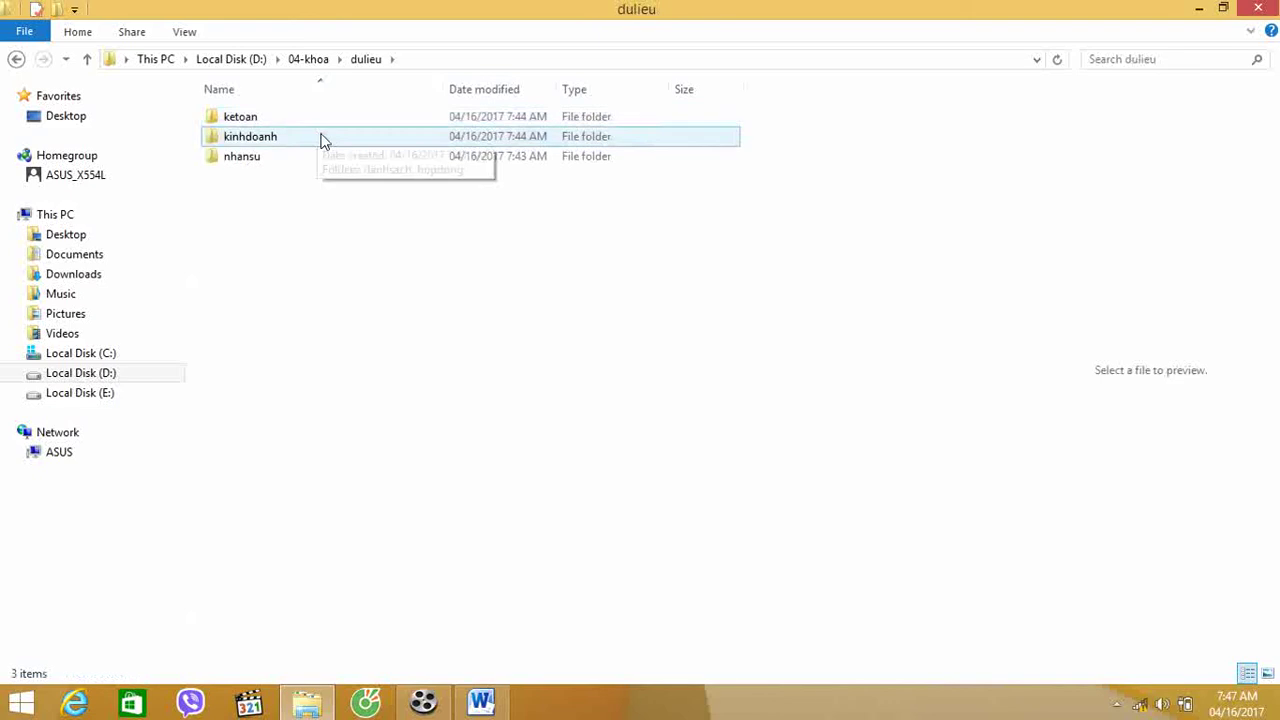
double_click(322, 138)
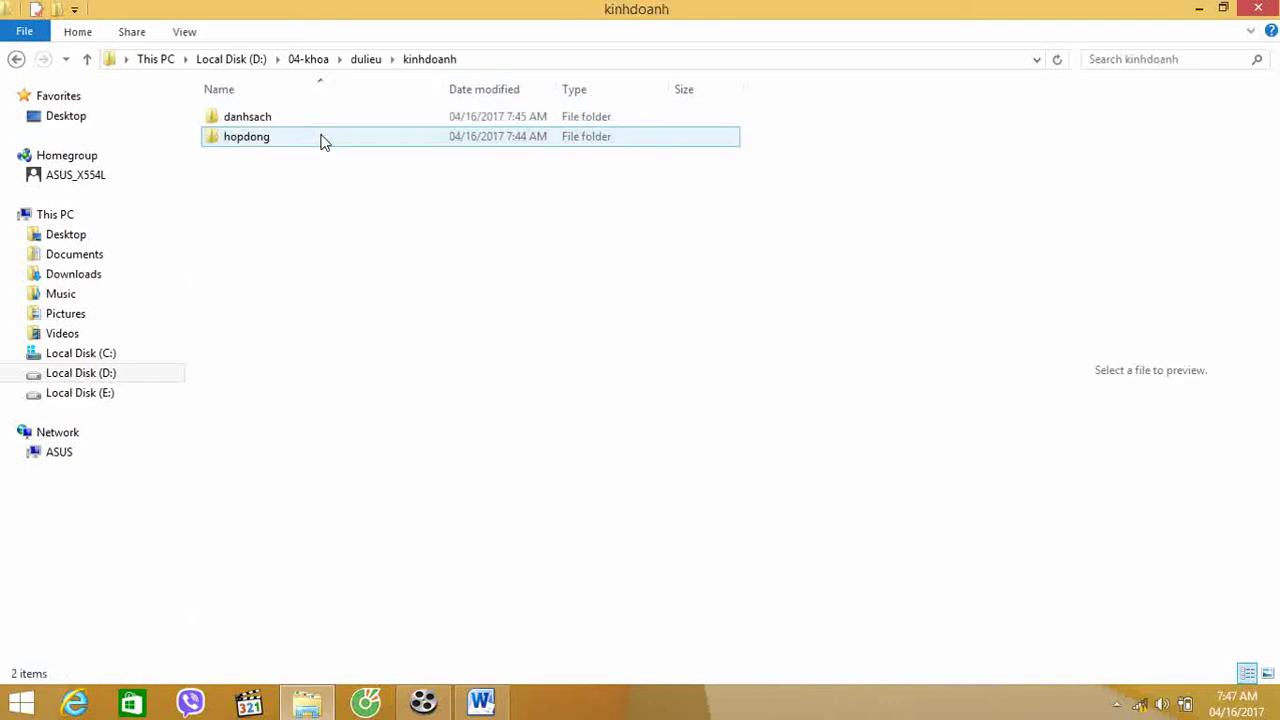
right_click(325, 216)
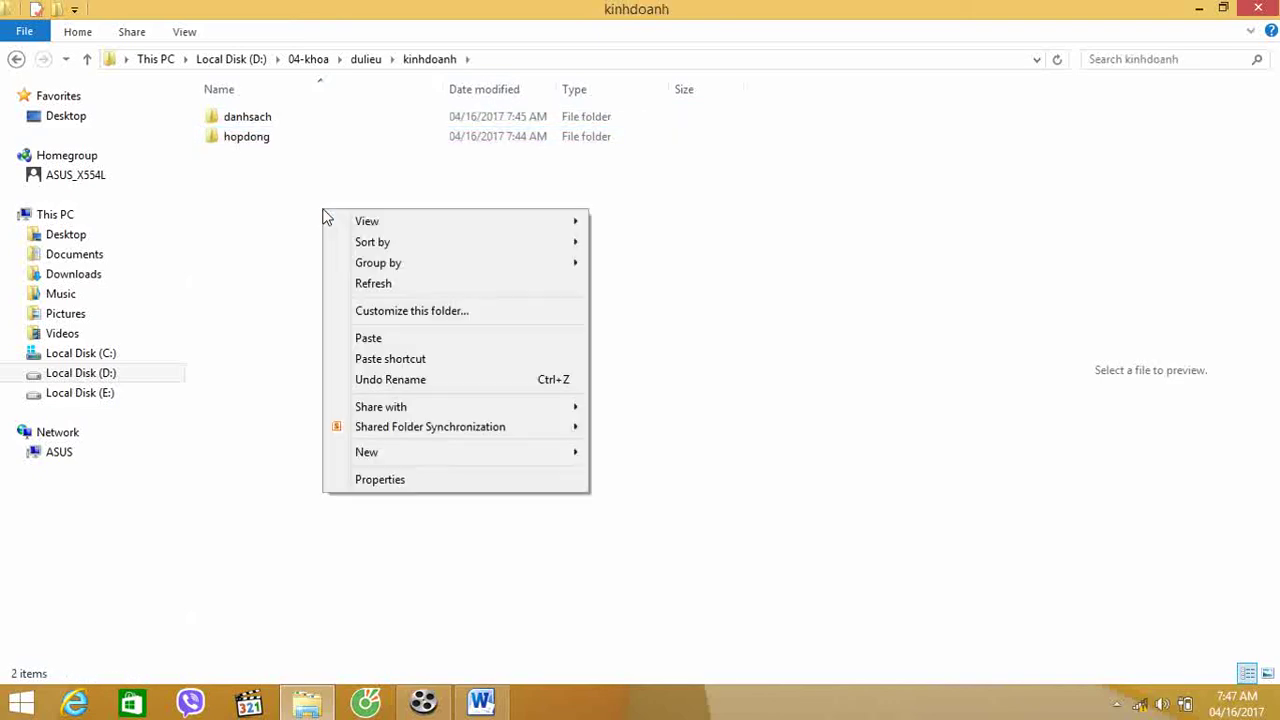
left_click(404, 346)
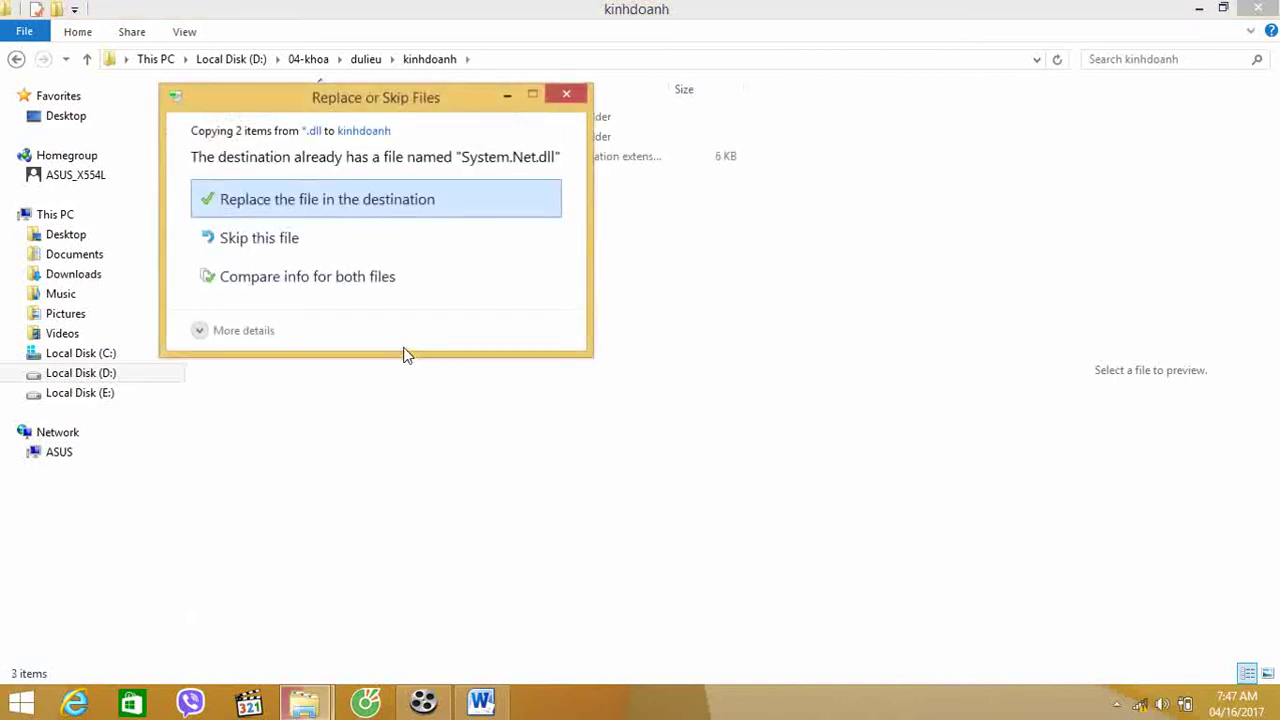
left_click(319, 201)
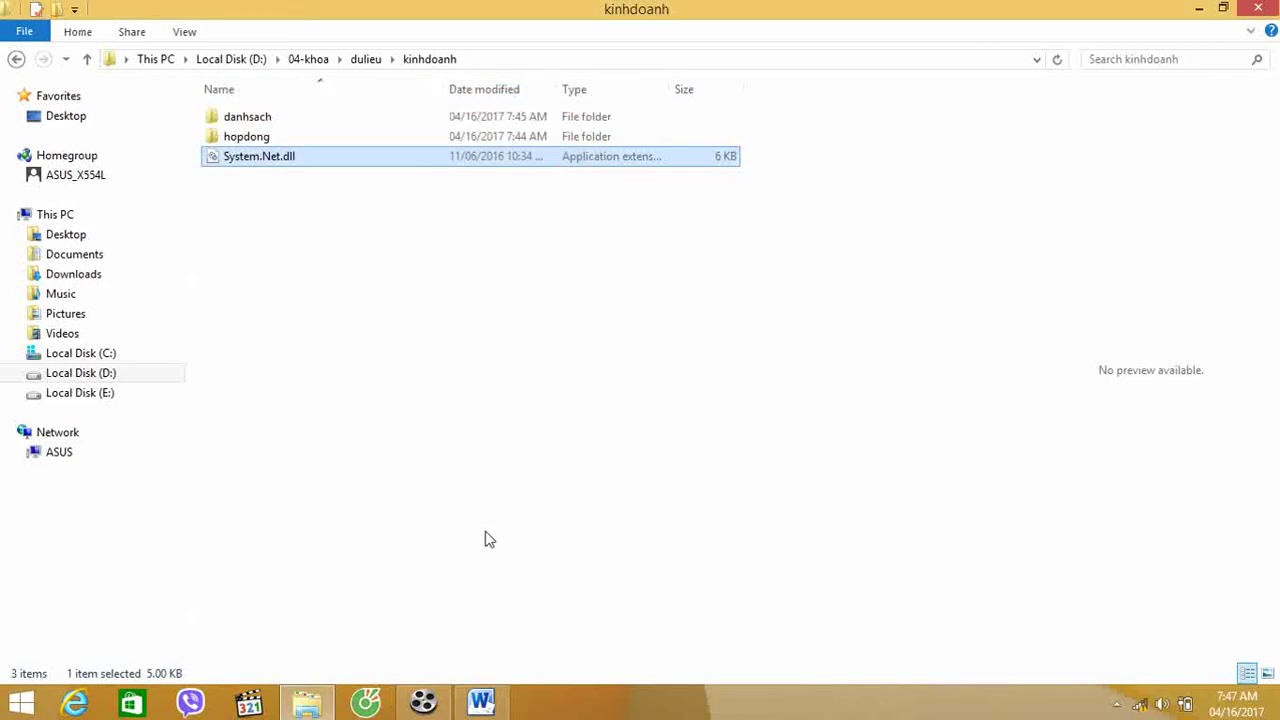
Step: Search Local Disk (C:) again for *.dll files
mouse_move(479, 706)
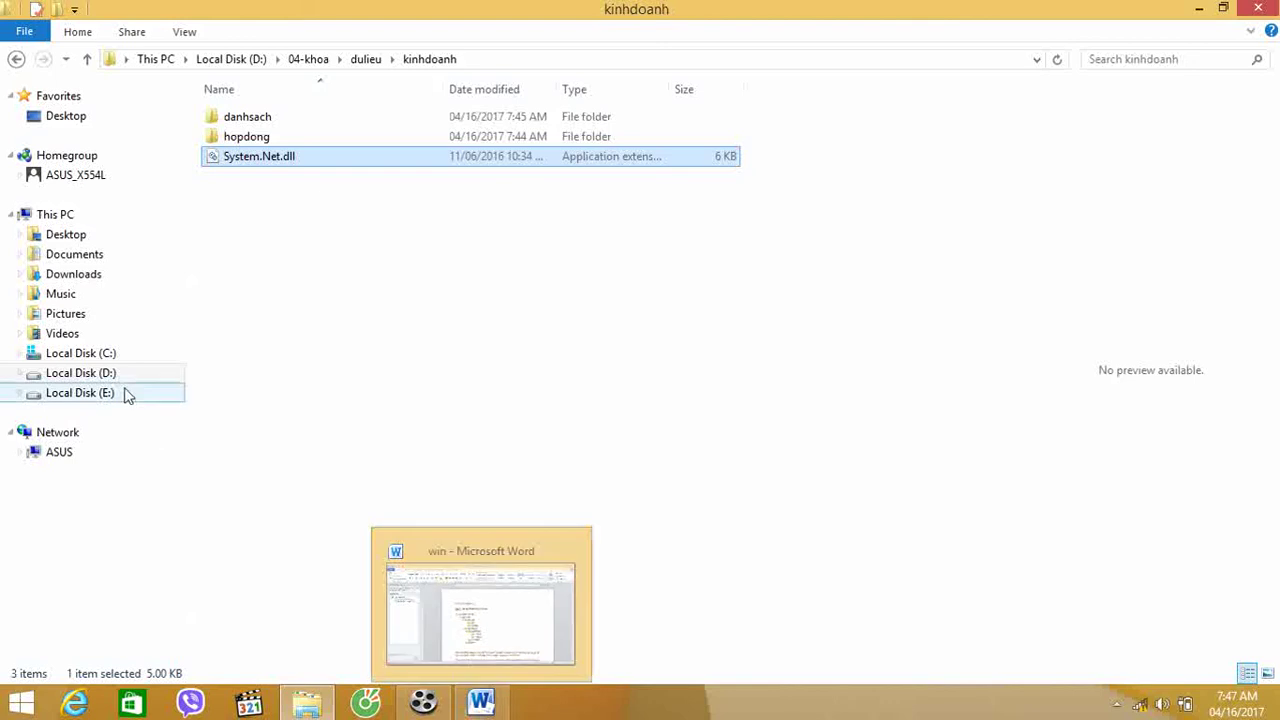
left_click(108, 358)
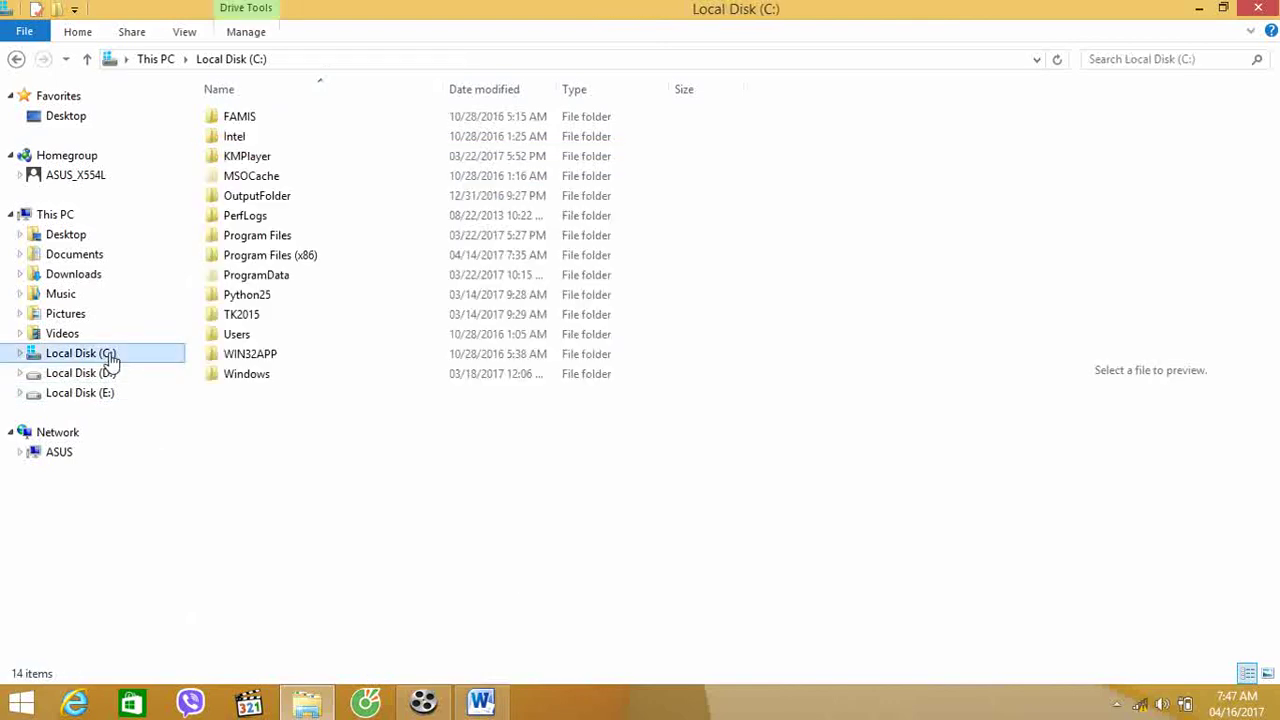
left_click(1190, 58)
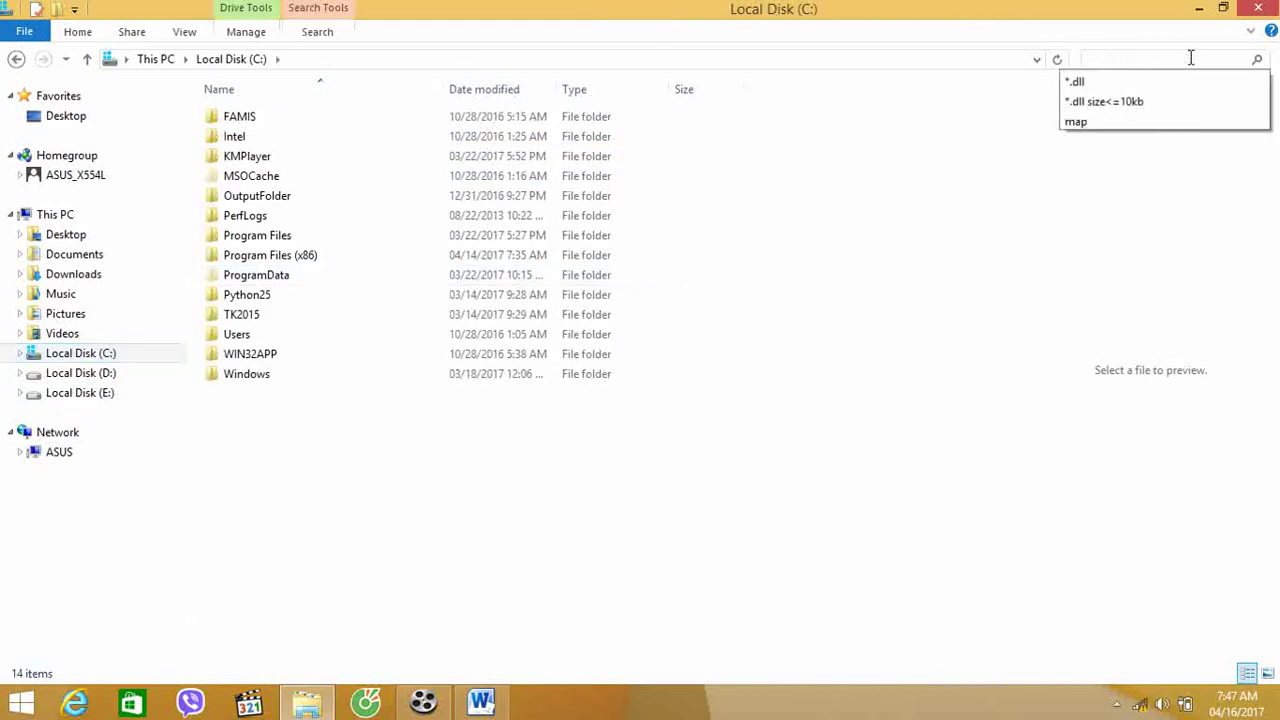
left_click(1112, 88)
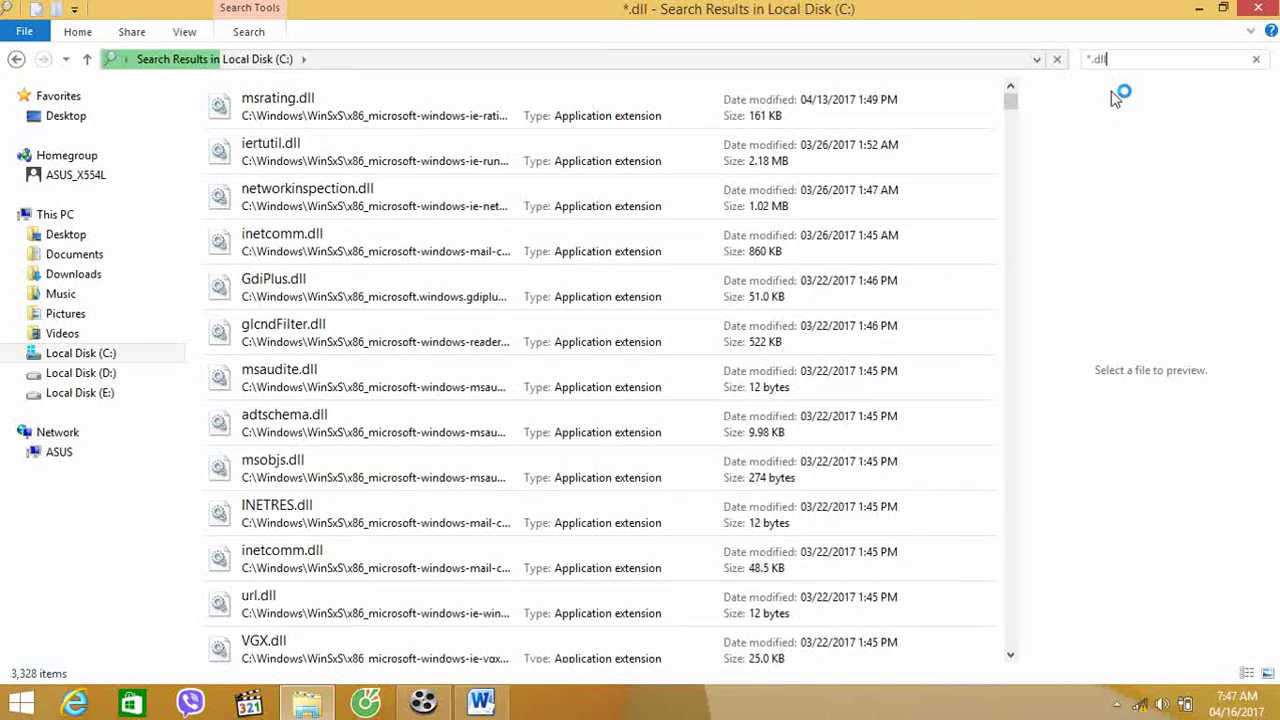
Step: Copy msxml4.dll and the adjacent WindowsCodecs.dll from the search results to the clipboard
left_click(1010, 655)
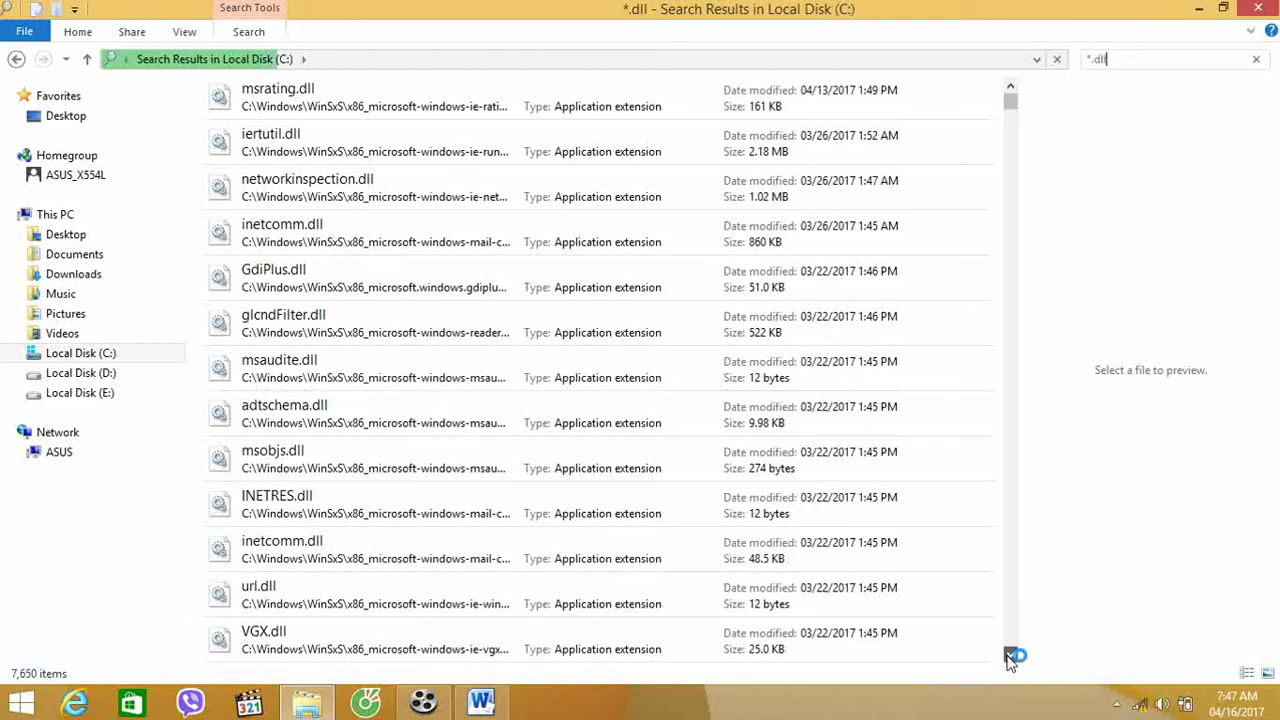
left_click_drag(1010, 658, 1010, 658)
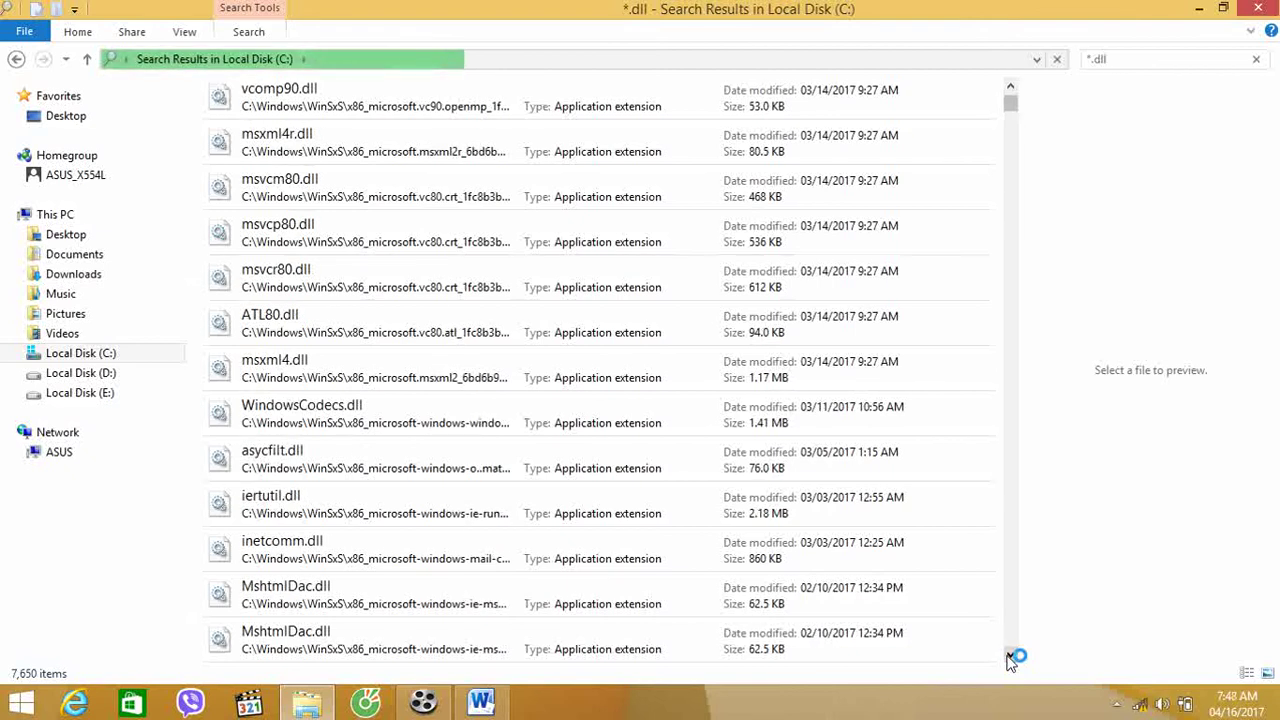
left_click(578, 390)
left_click(579, 412, "shift")
right_click(578, 412)
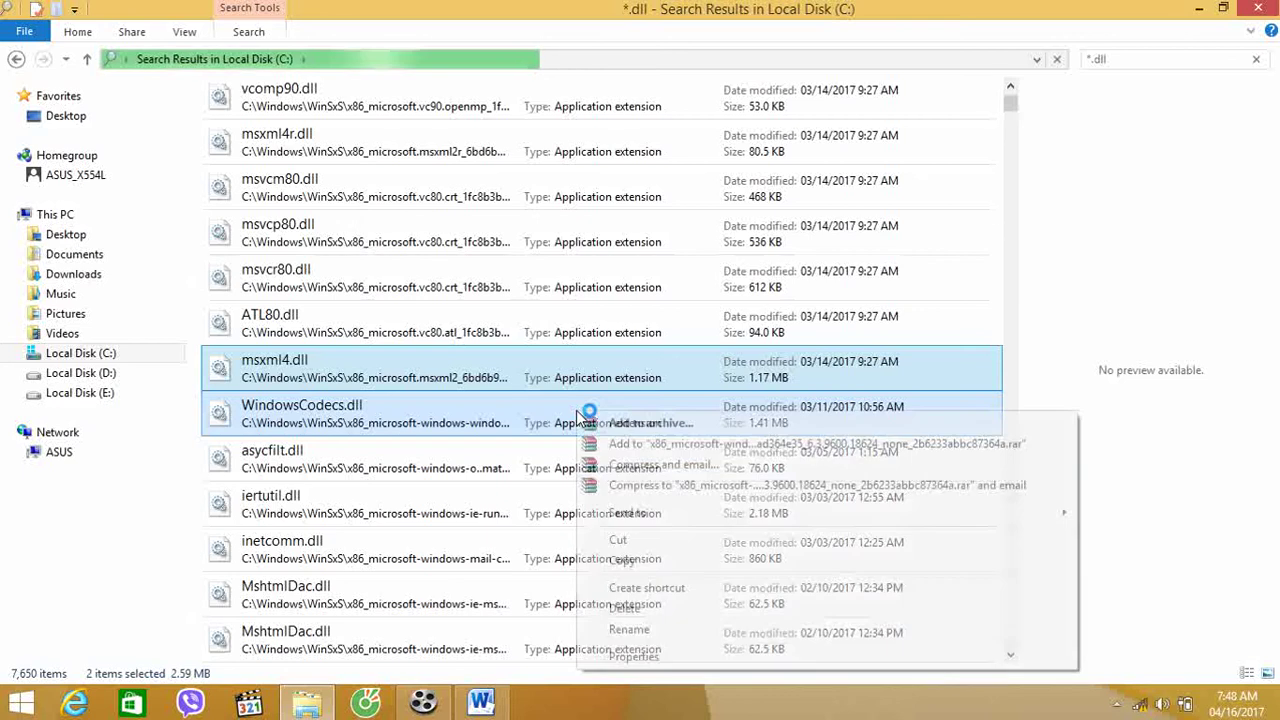
left_click(630, 562)
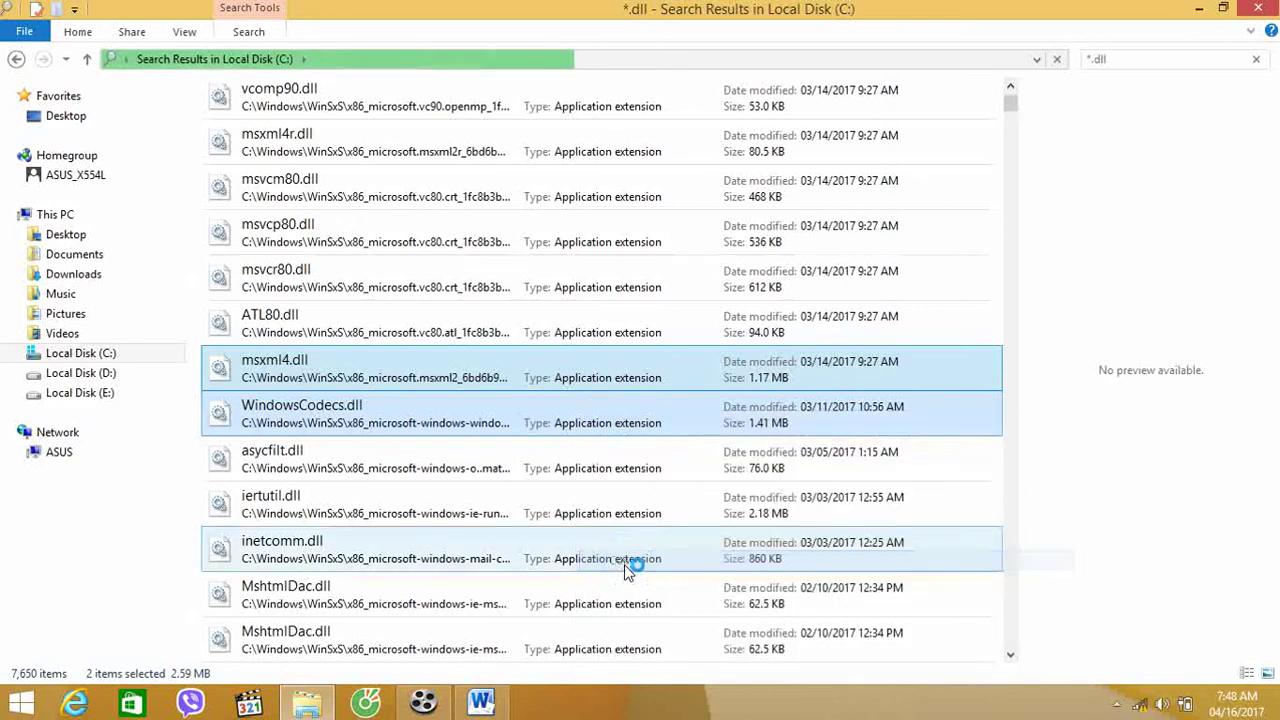
Step: Open the kinhdoanh folder inside dulieu on drive D: and delete System.Net.dll from it
left_click(305, 704)
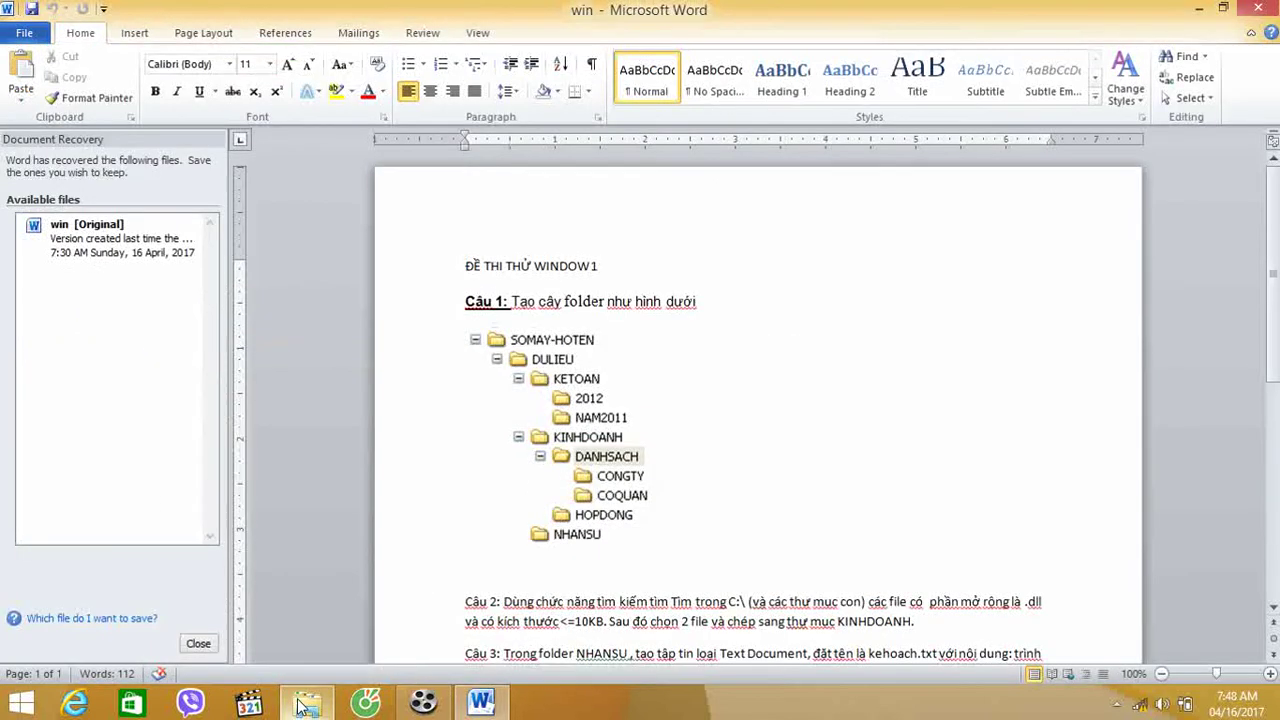
left_click(305, 704)
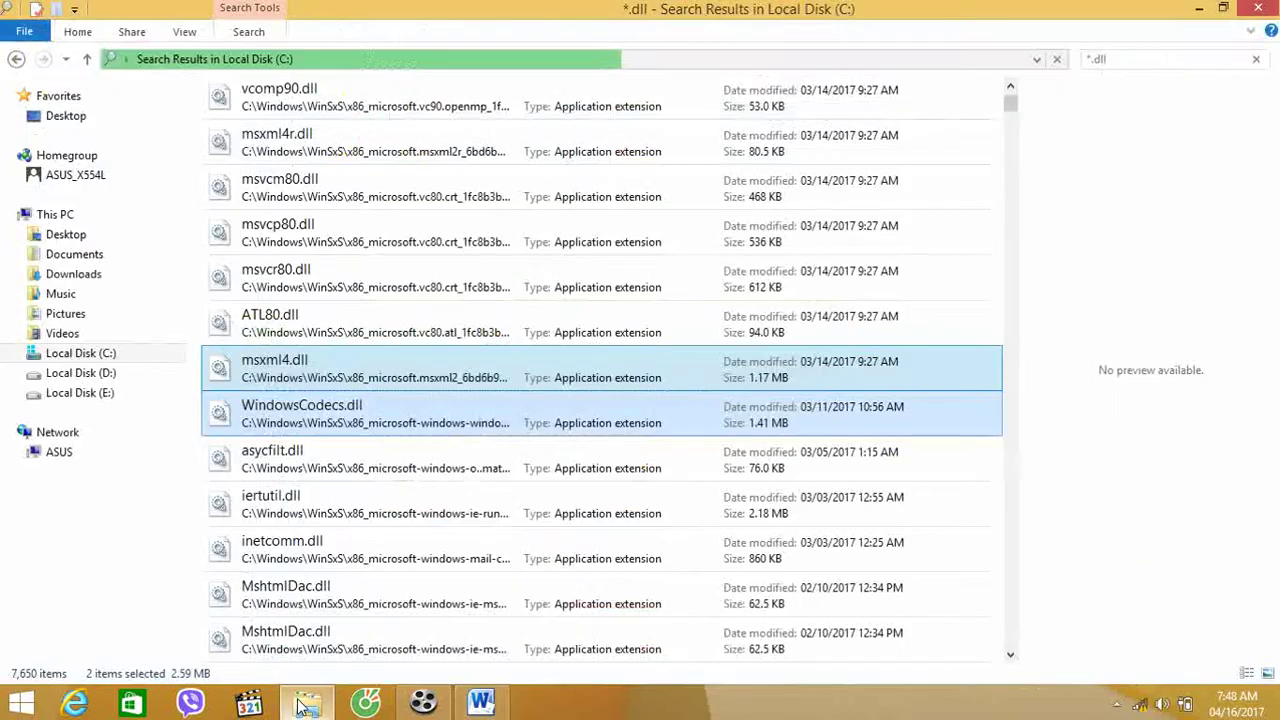
left_click(118, 372)
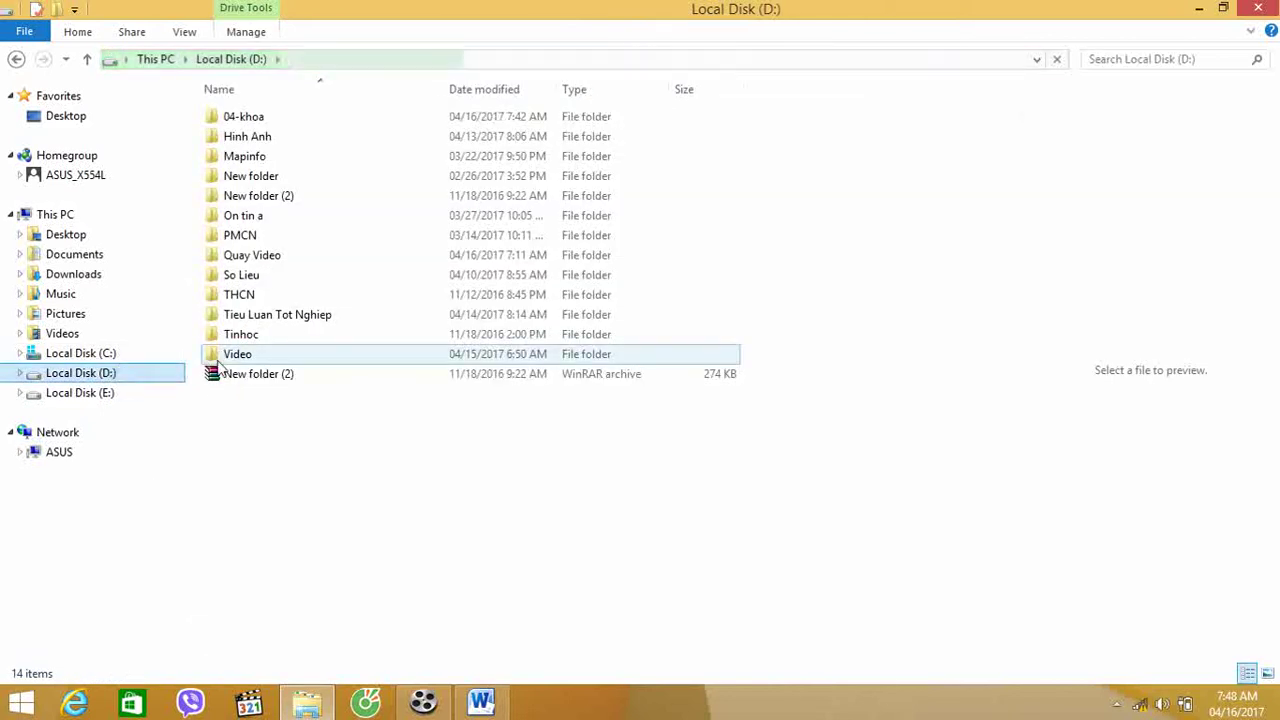
double_click(303, 117)
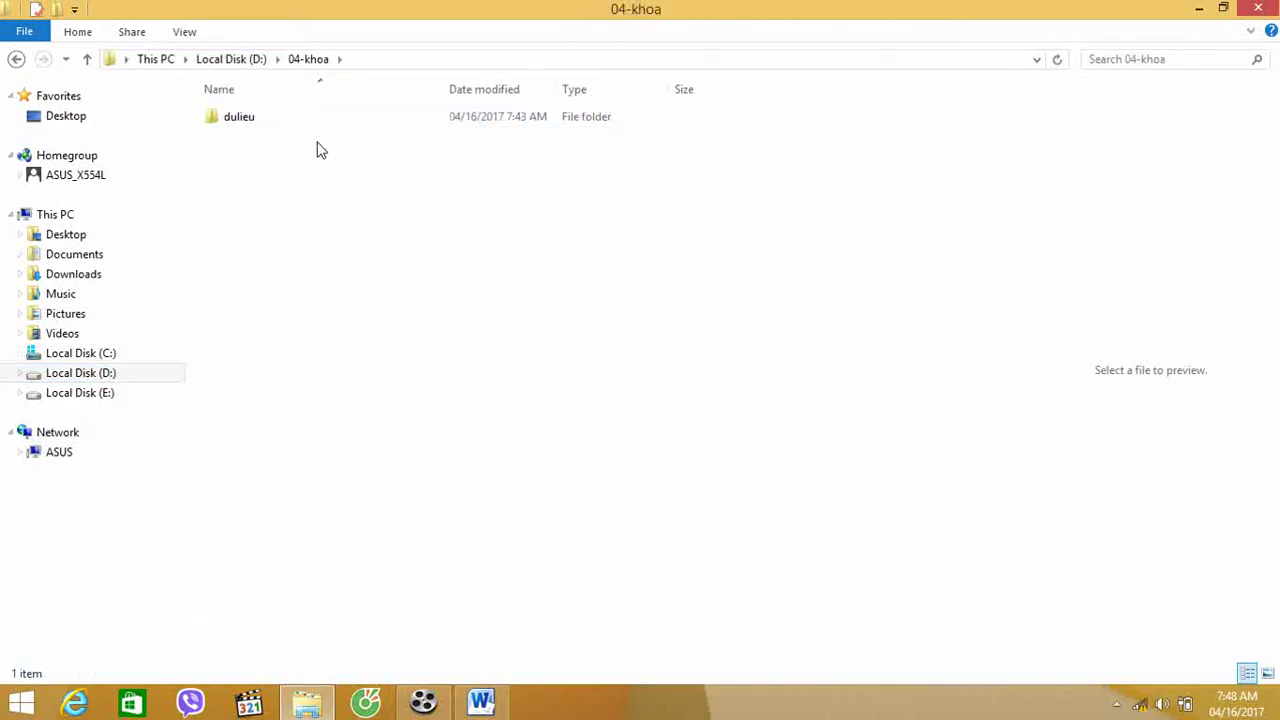
double_click(307, 125)
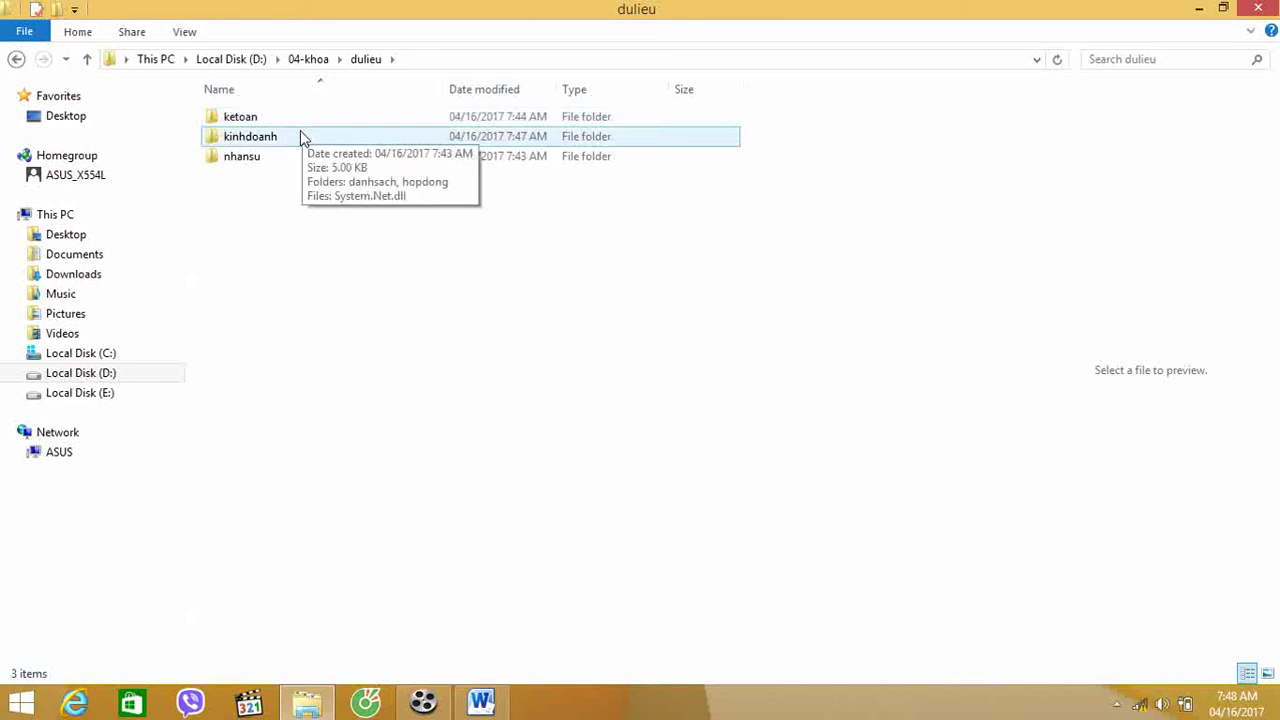
double_click(305, 137)
left_click(313, 162)
key("Delete")
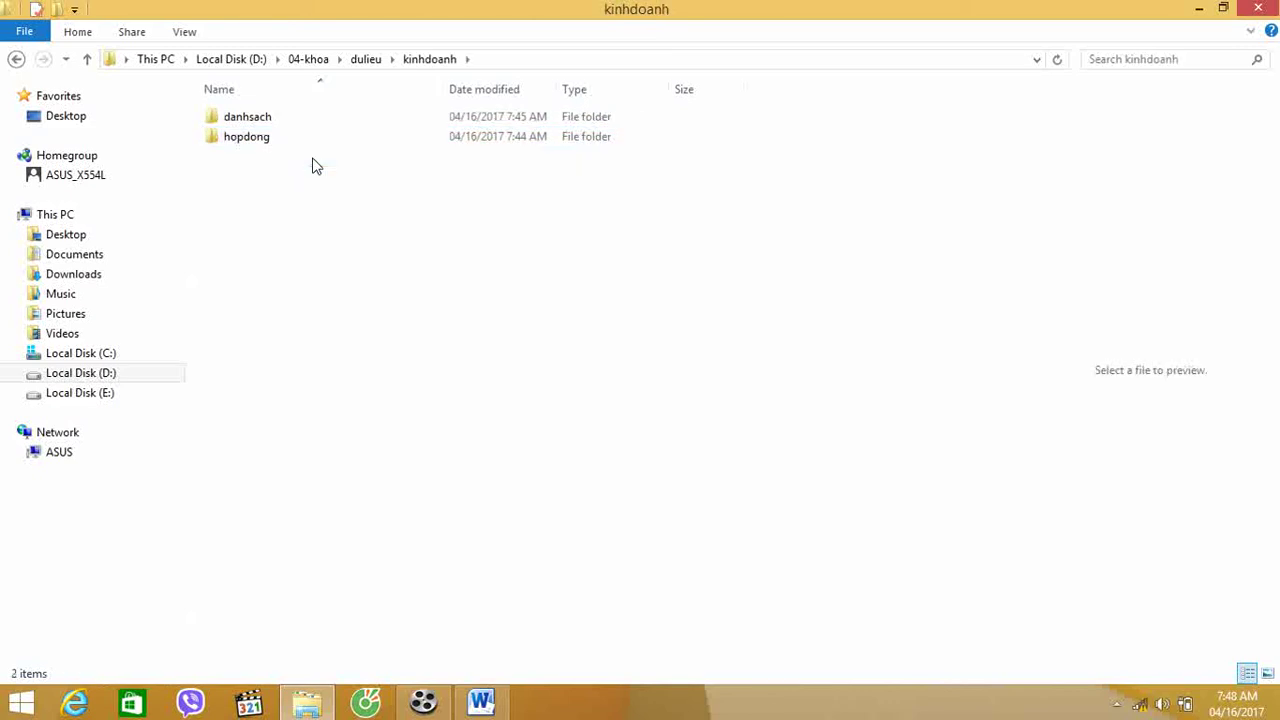
Step: Paste the copied msxml4.dll and WindowsCodecs.dll files into the kinhdoanh folder
right_click(310, 183)
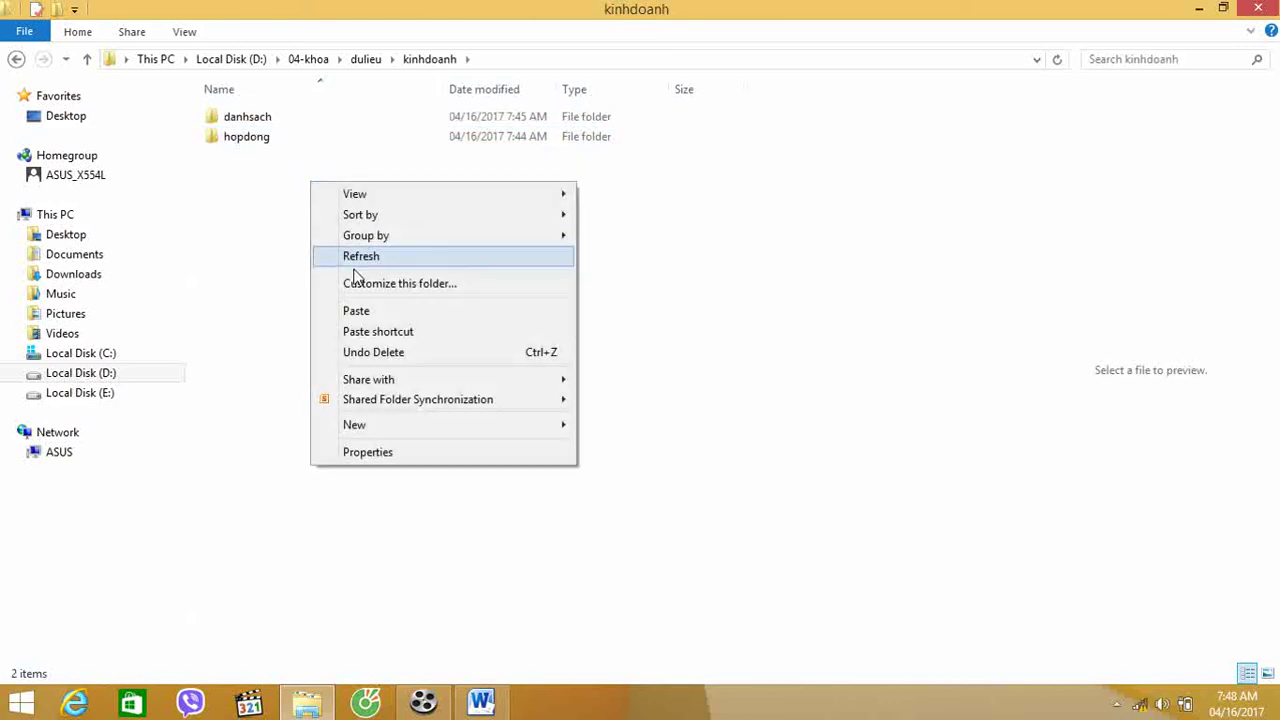
left_click(356, 312)
left_click(358, 317)
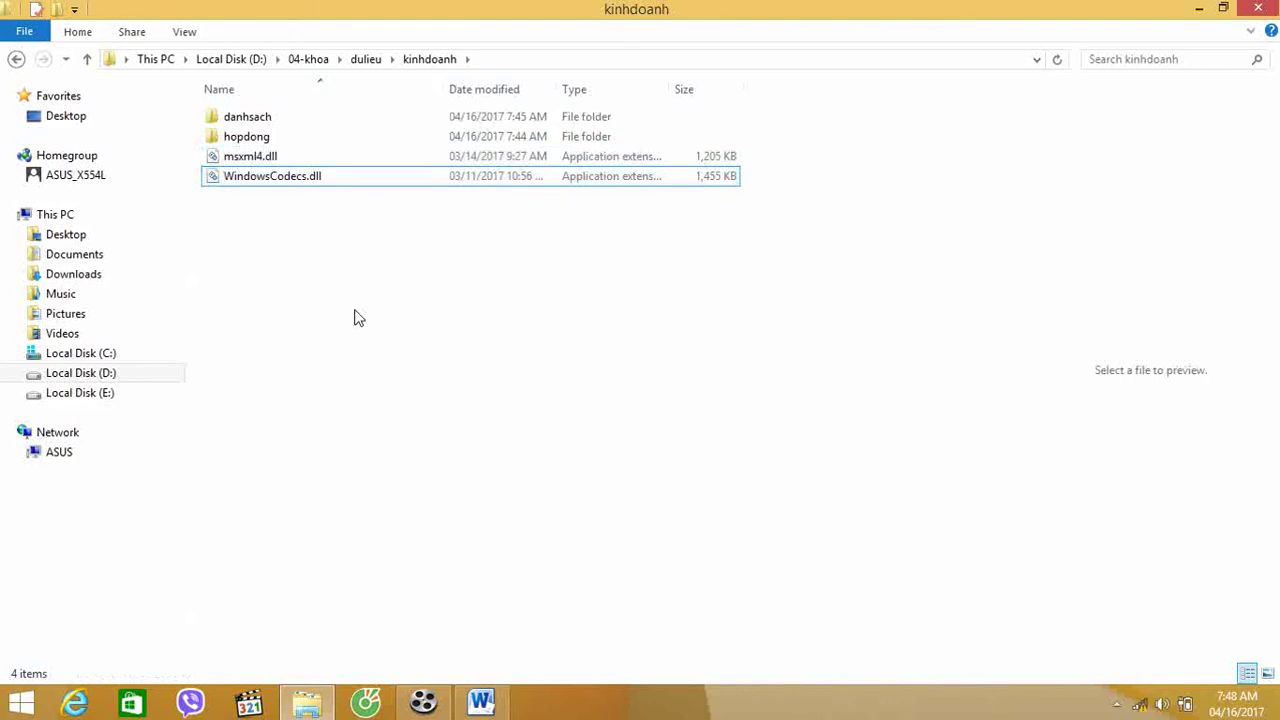
Step: Read question 3 in the Word document about the text file required in the NHANSU folder
left_click(482, 704)
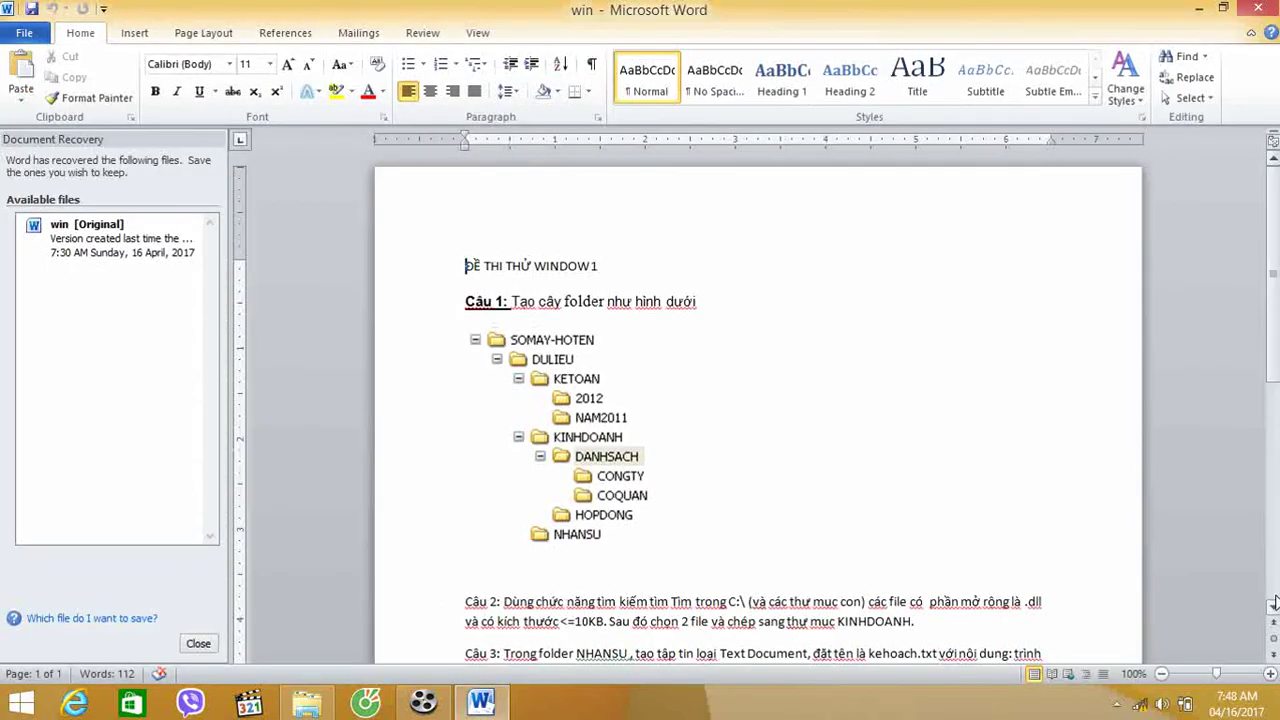
left_click_drag(1273, 607, 1273, 607)
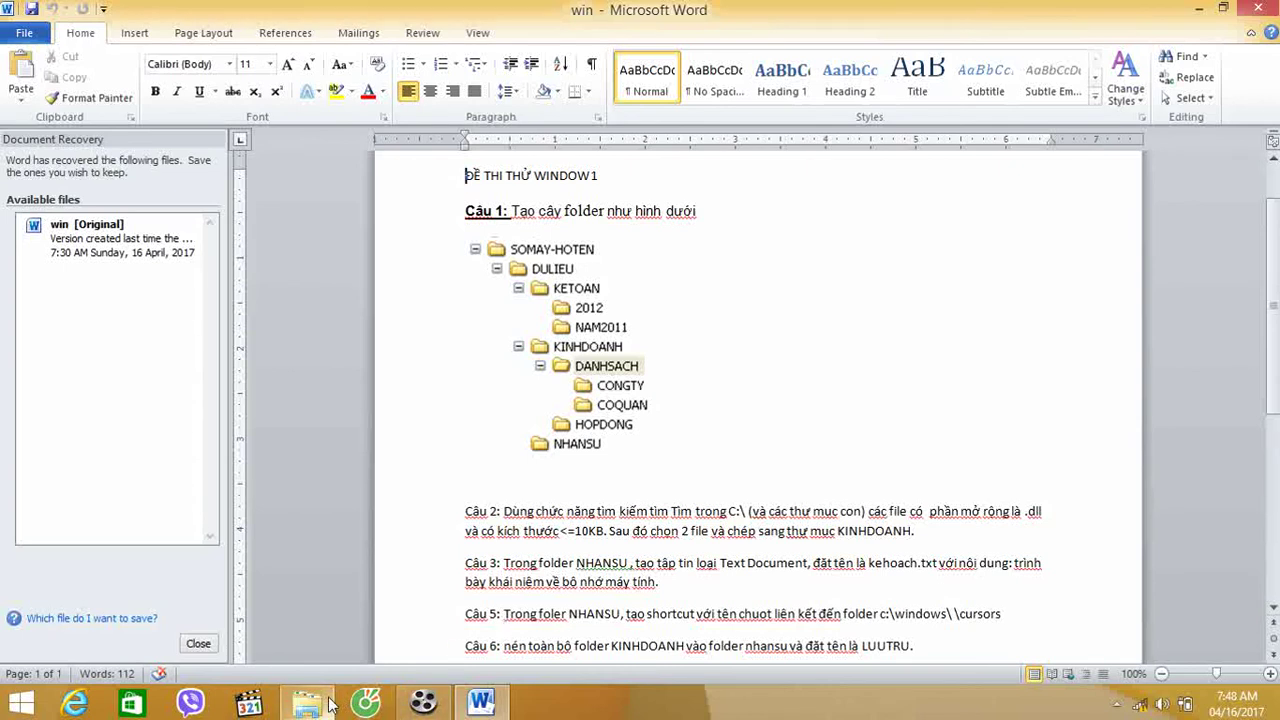
mouse_move(331, 705)
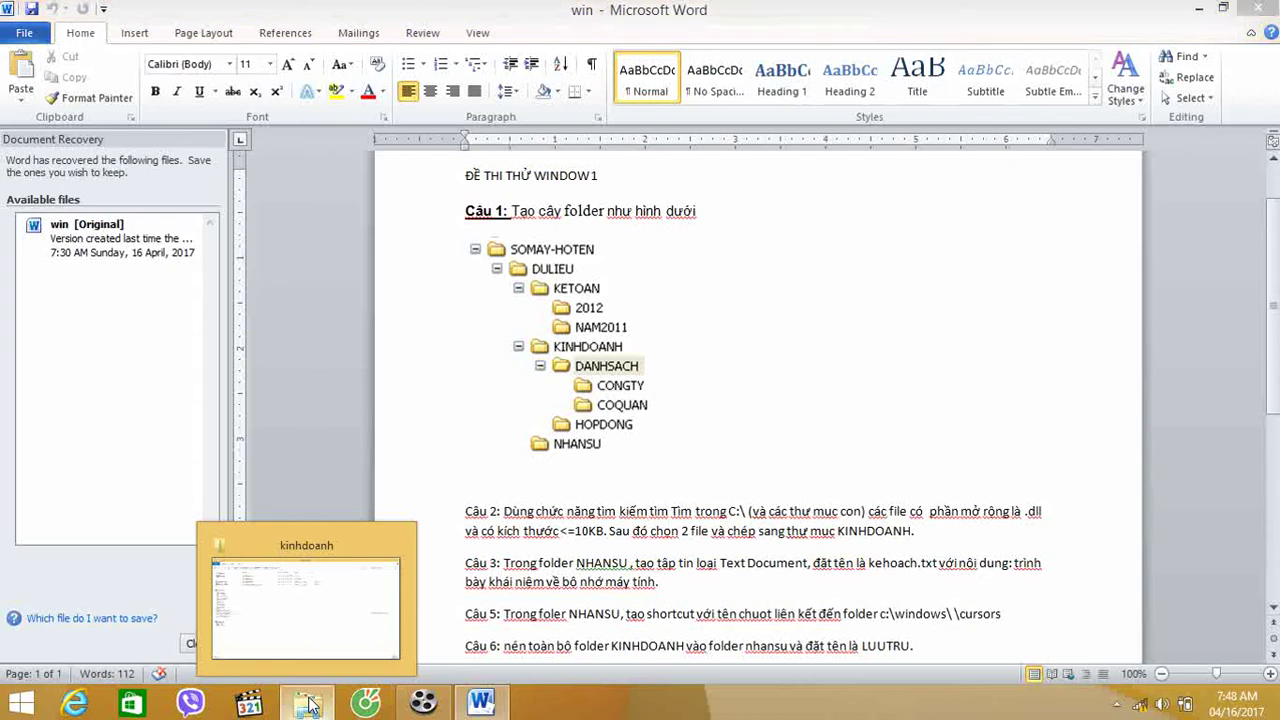
Step: Switch to File Explorer and create a text document named kehoach.txt in the nhansu folder inside dulieu
left_click(310, 705)
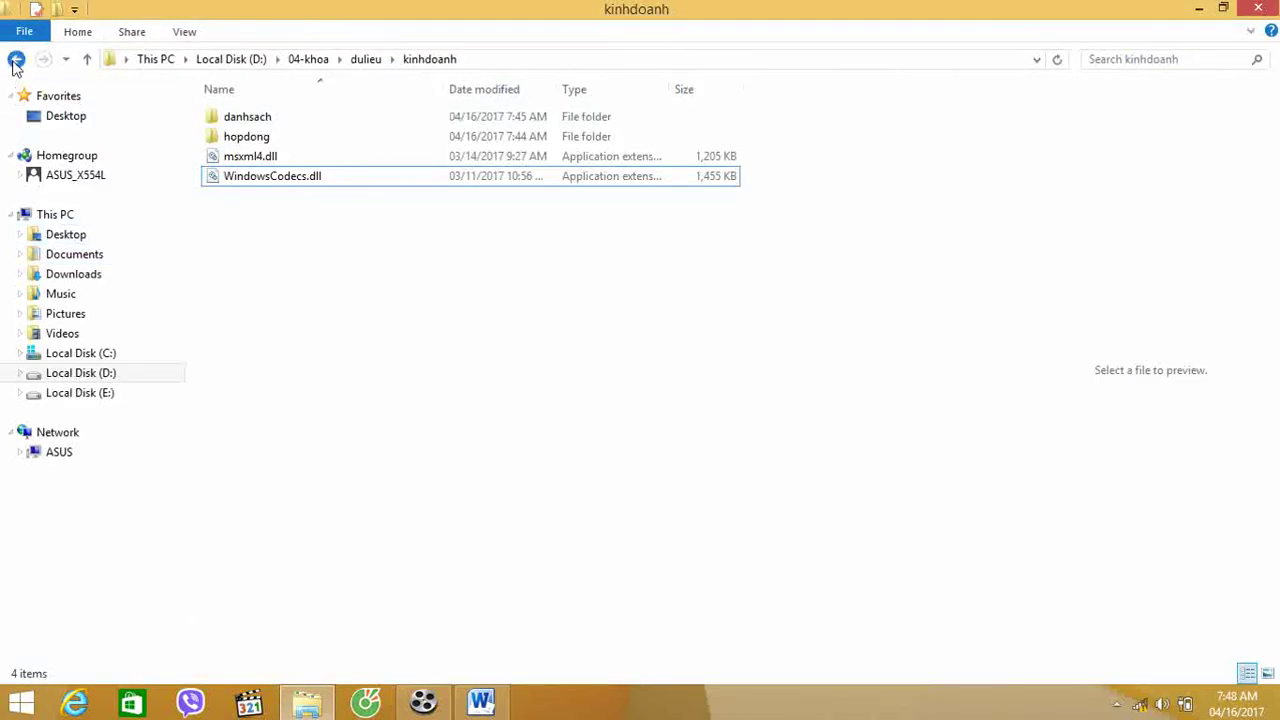
left_click(15, 62)
double_click(262, 160)
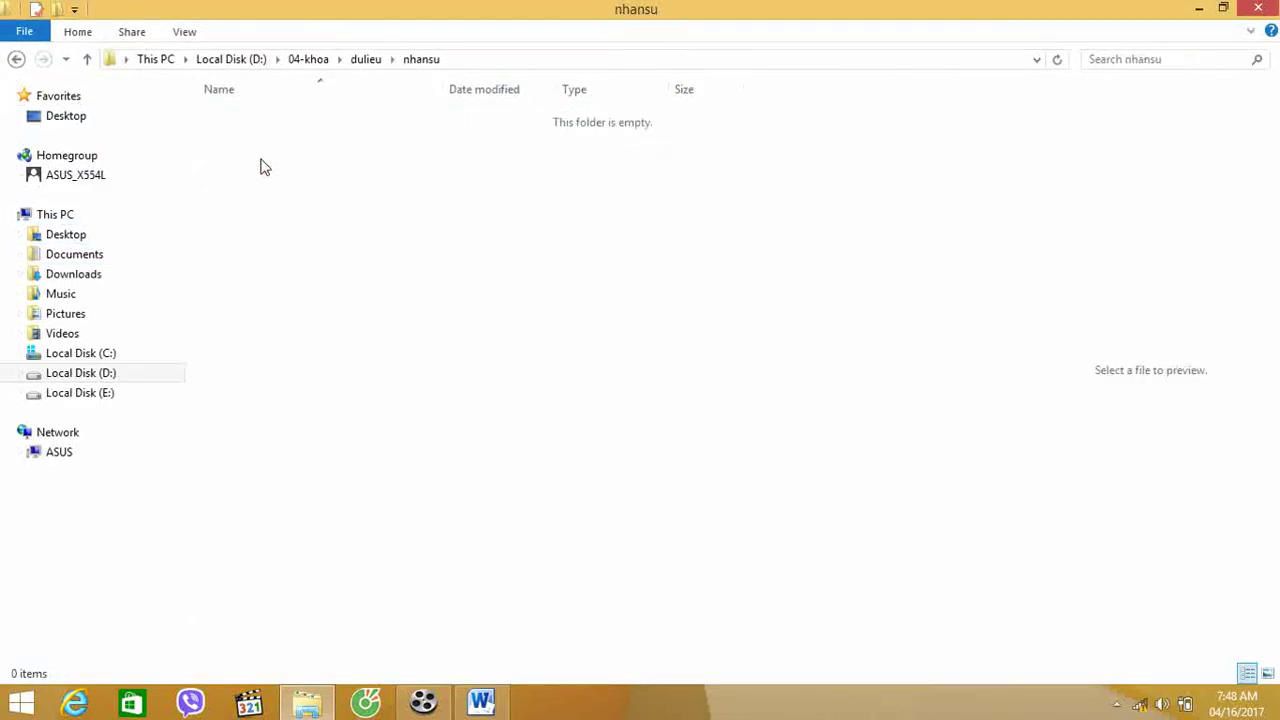
right_click(325, 227)
mouse_move(419, 462)
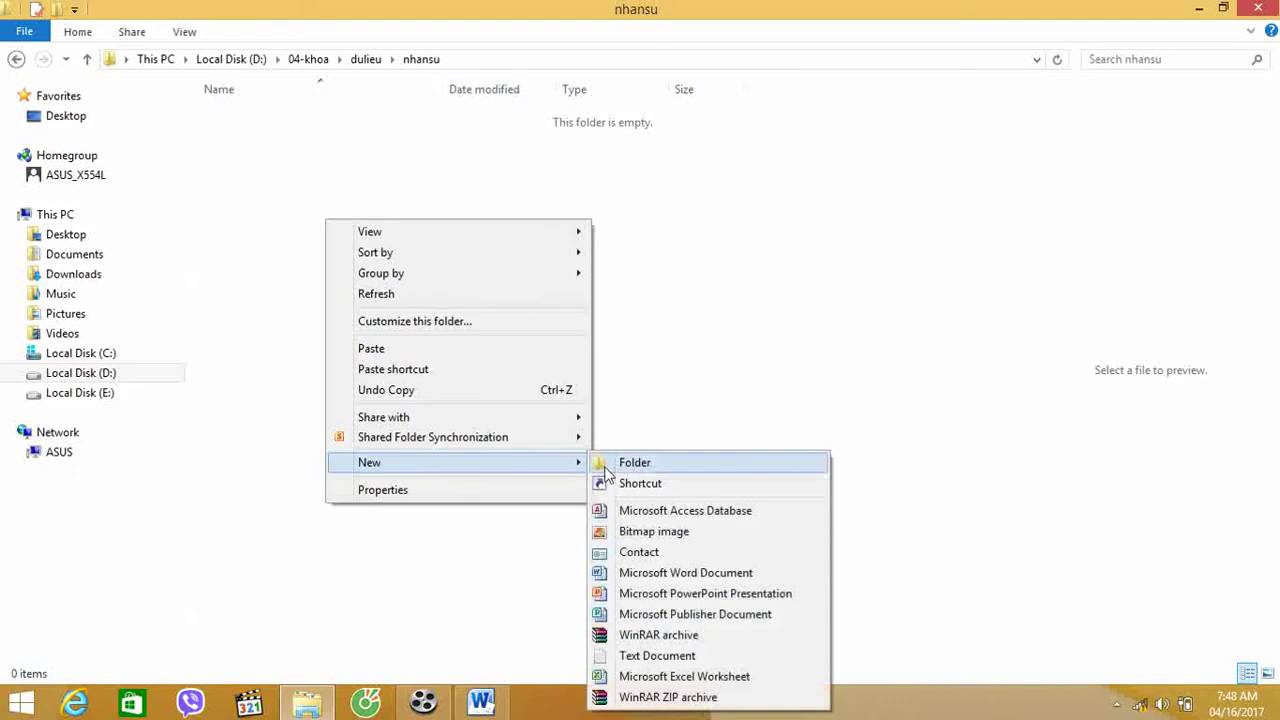
left_click(652, 656)
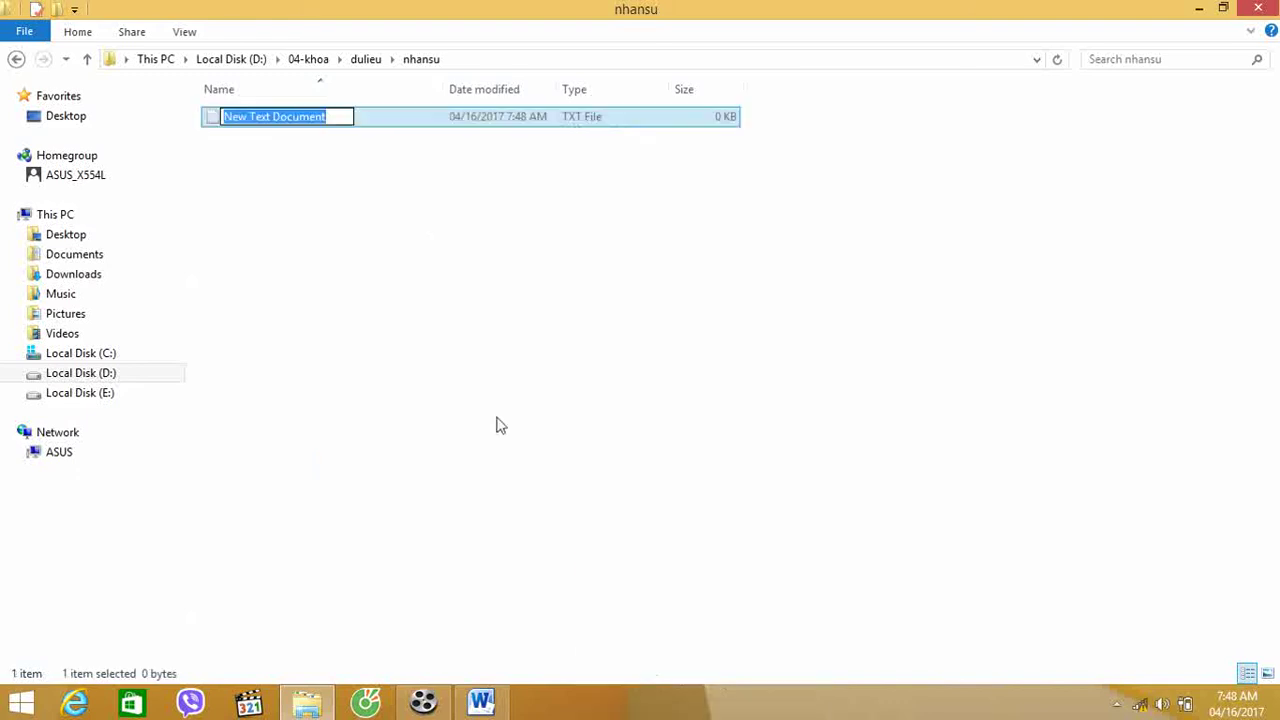
type("ke")
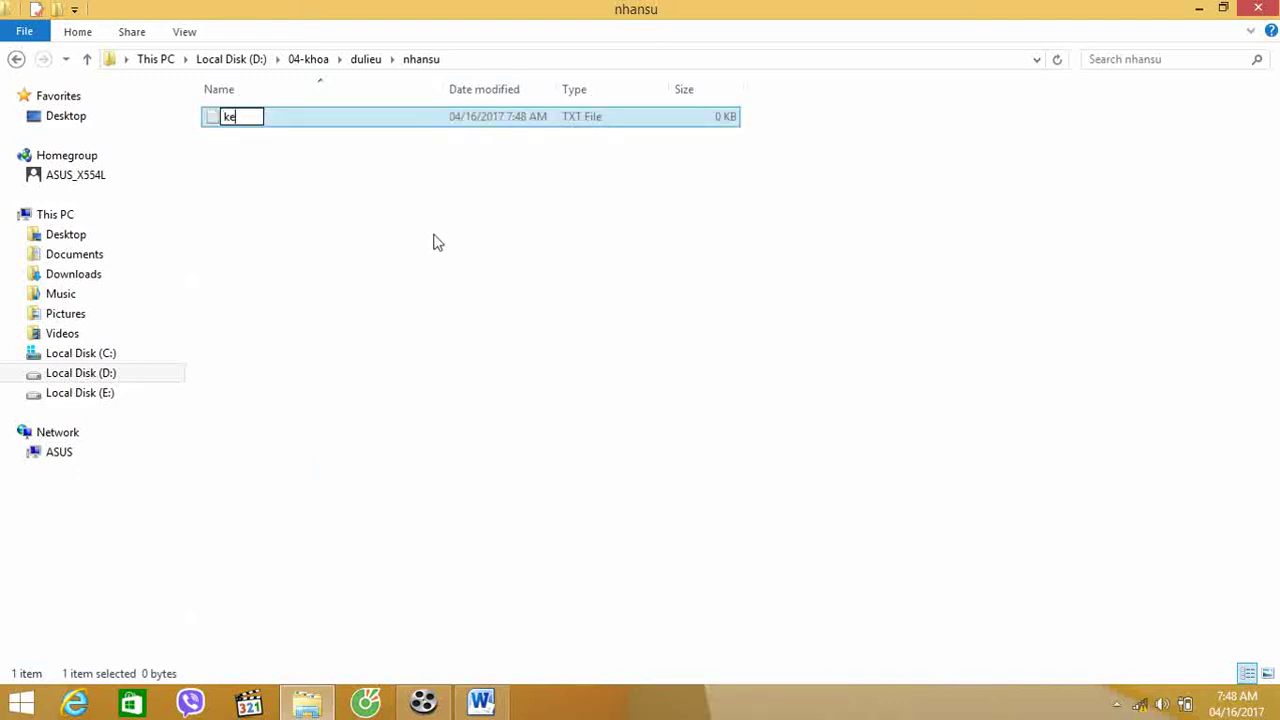
type("hoach.txt")
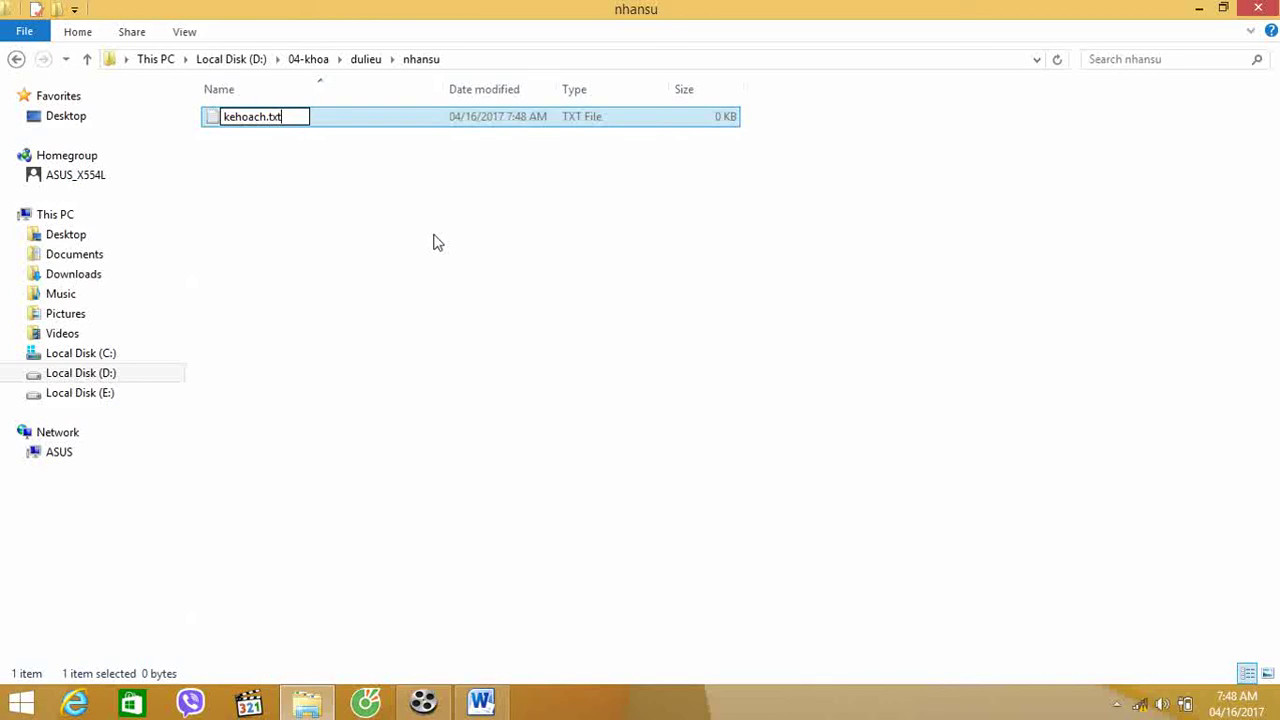
key("Return")
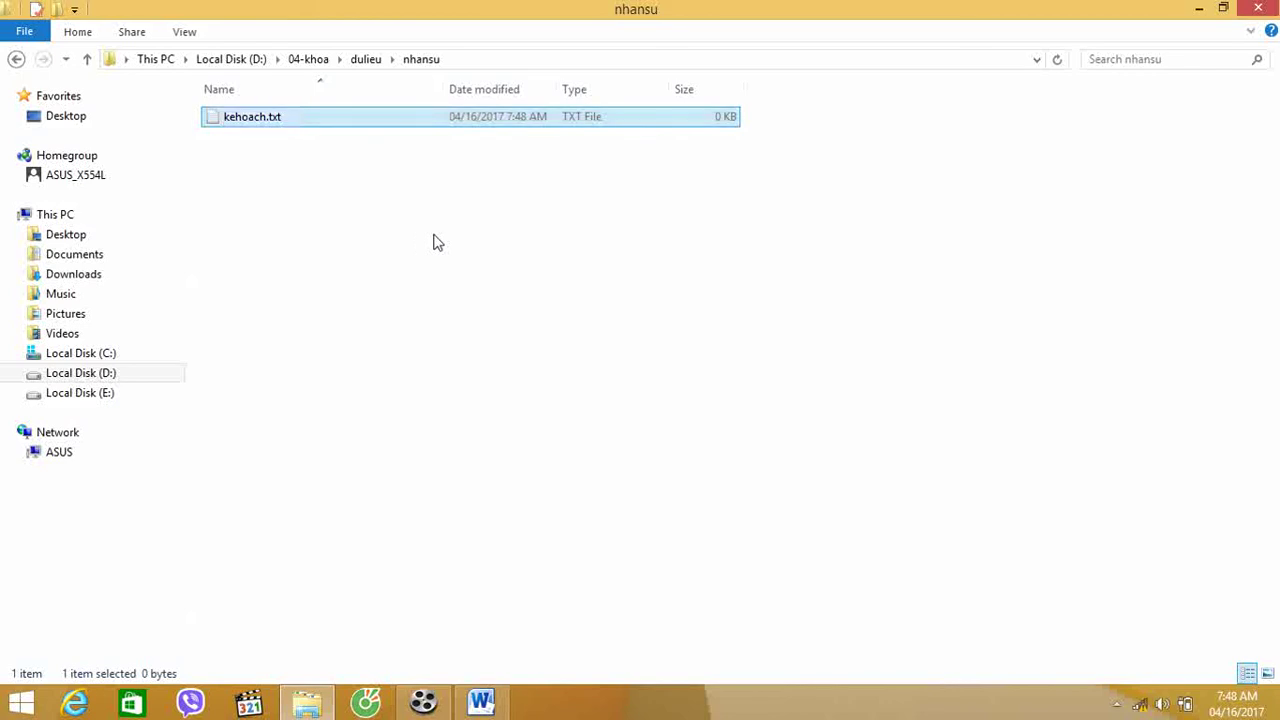
Step: Open kehoach.txt and enter the text "Bo nho may tinh ...." in it
double_click(420, 117)
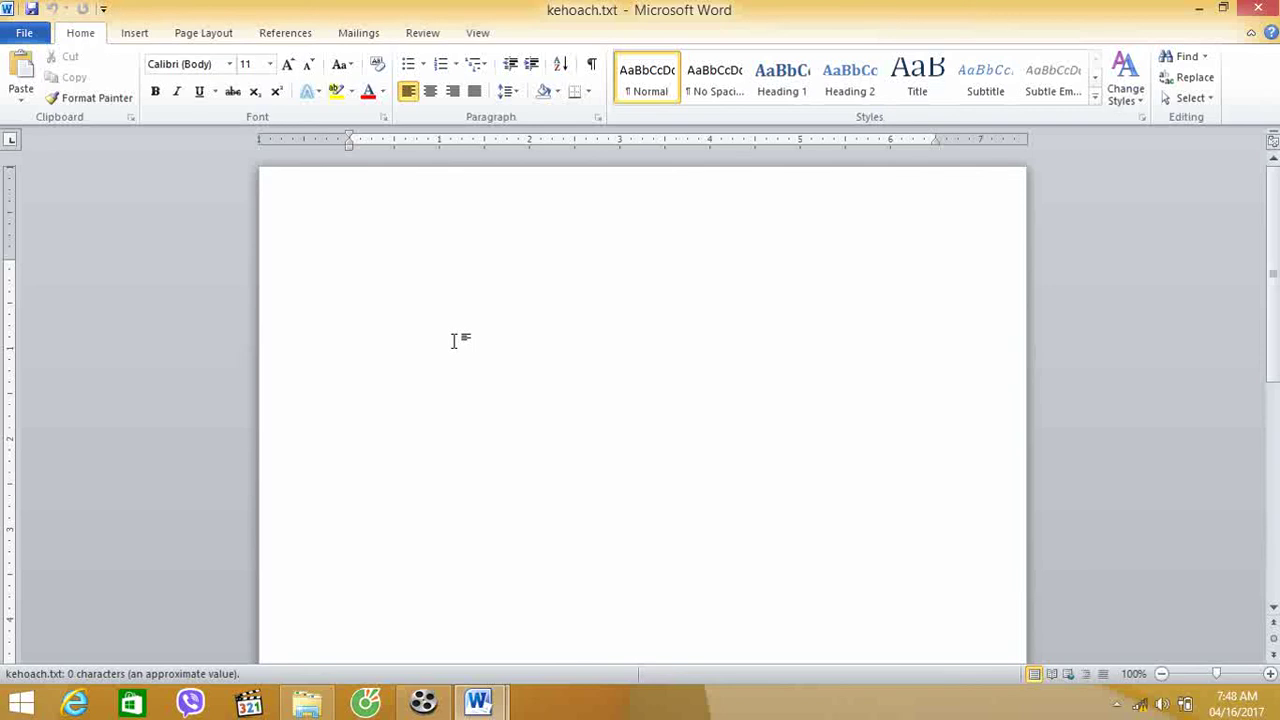
type("bo nh")
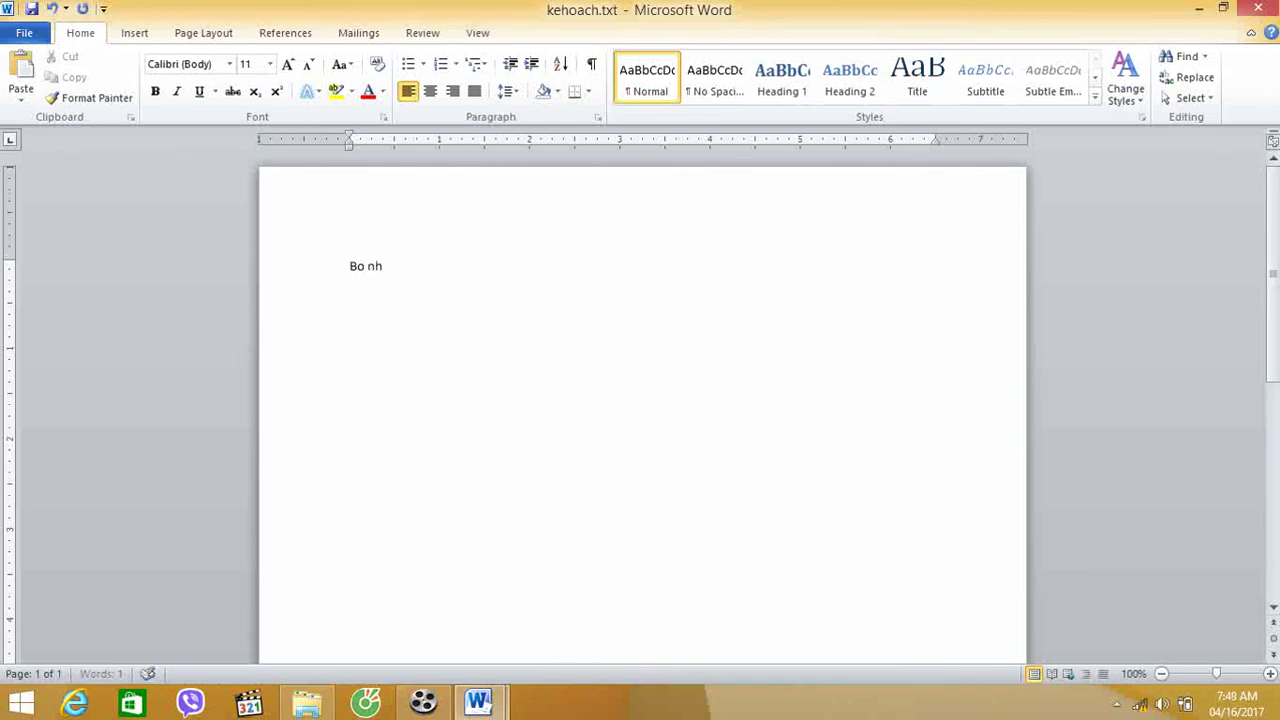
type("o may tinh ....")
left_click(22, 36)
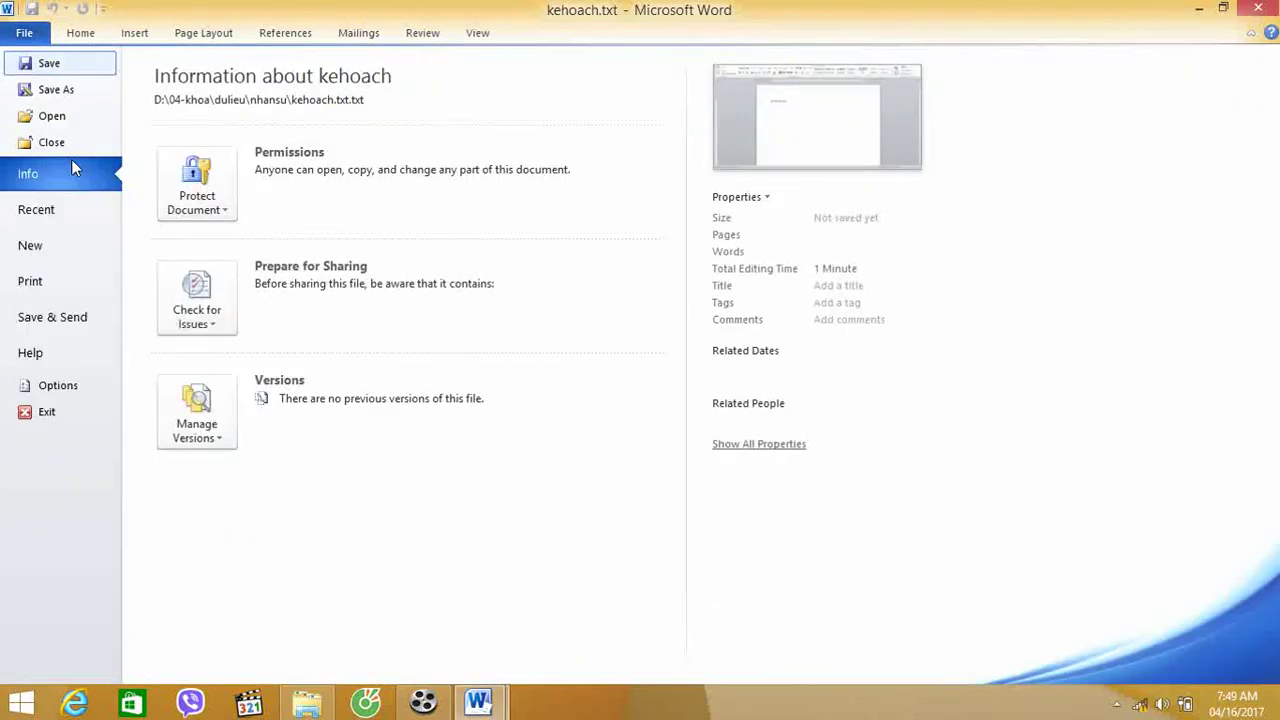
left_click(58, 92)
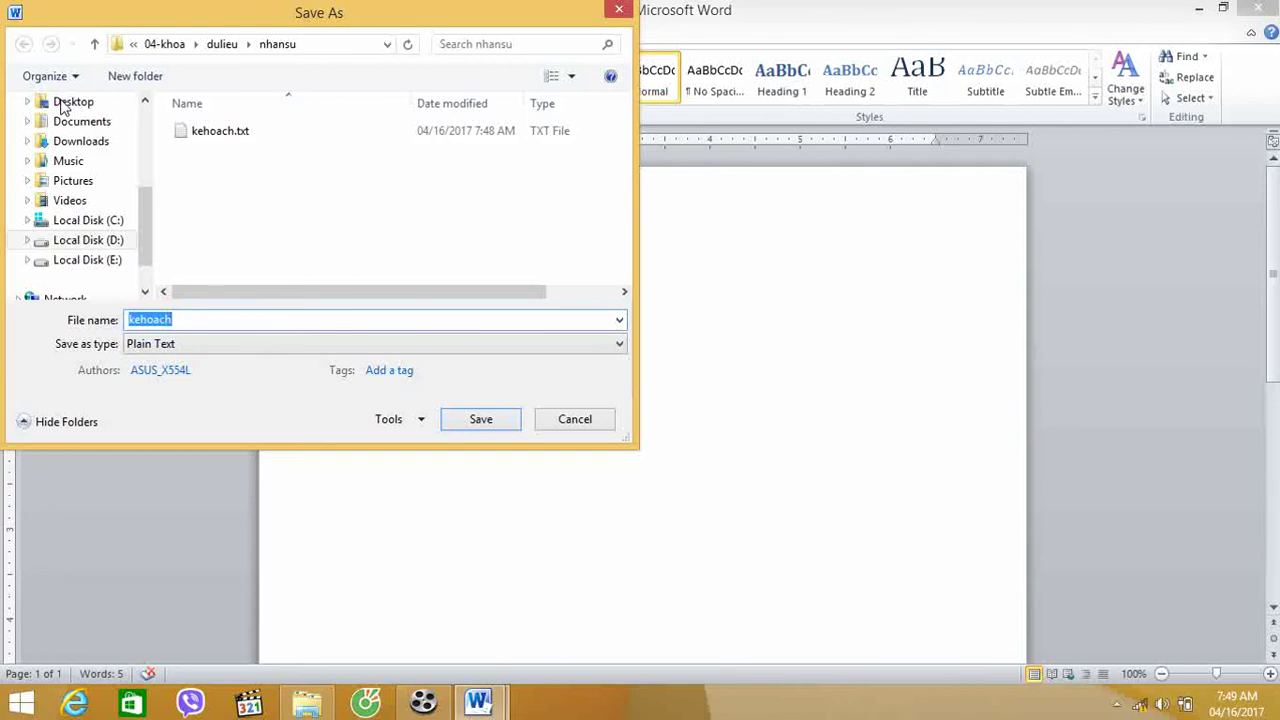
scroll(62, 108, "down", 1)
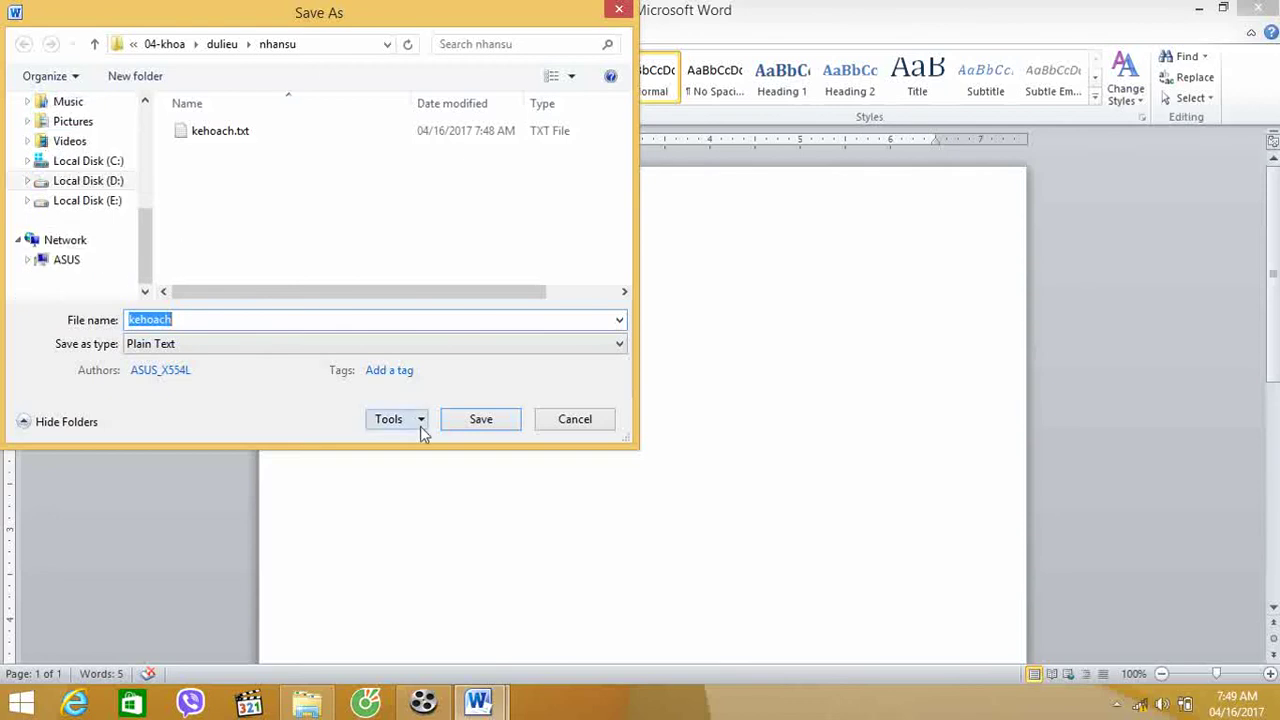
left_click(478, 421)
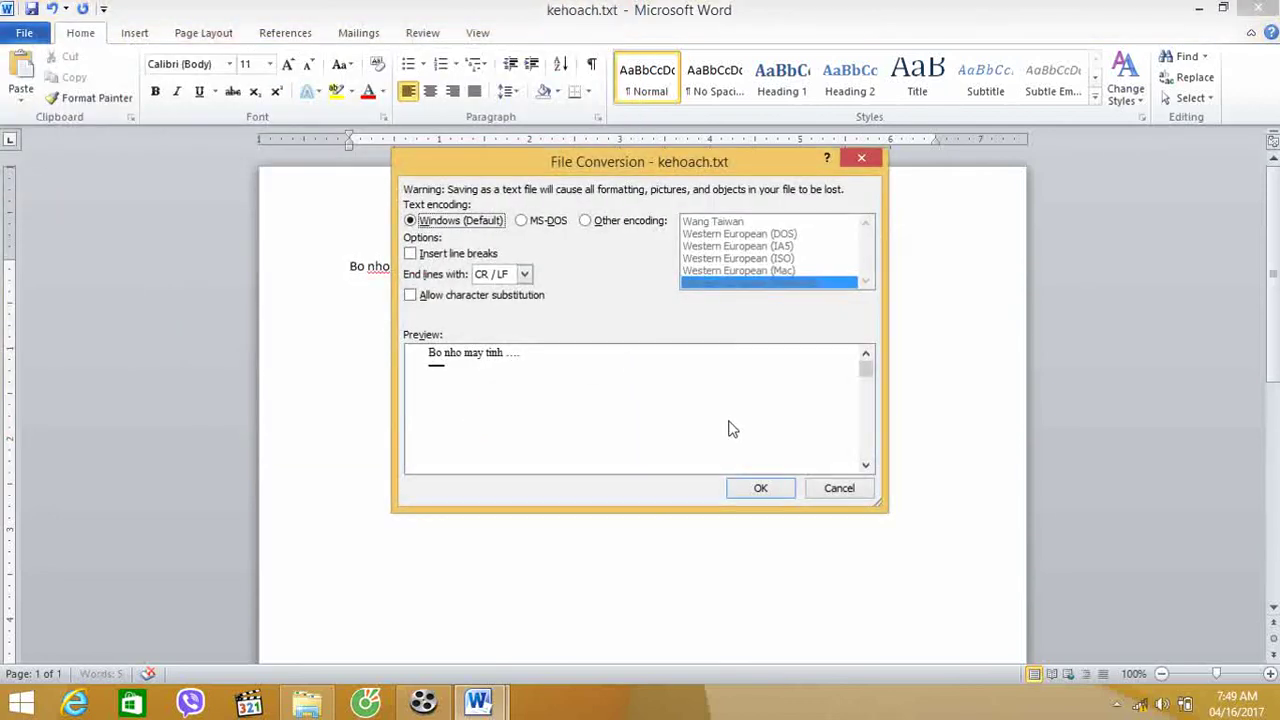
left_click(826, 489)
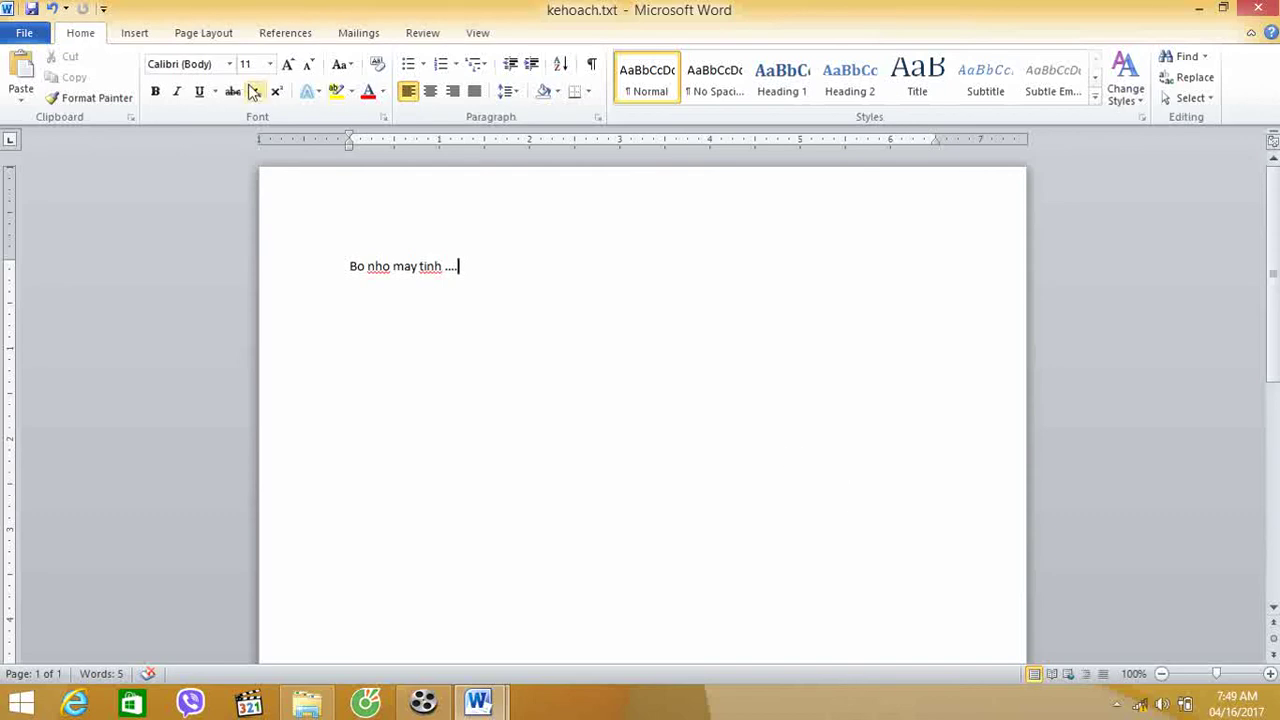
Step: Save kehoach.txt, keeping the Plain Text format, and close the file
left_click(31, 8)
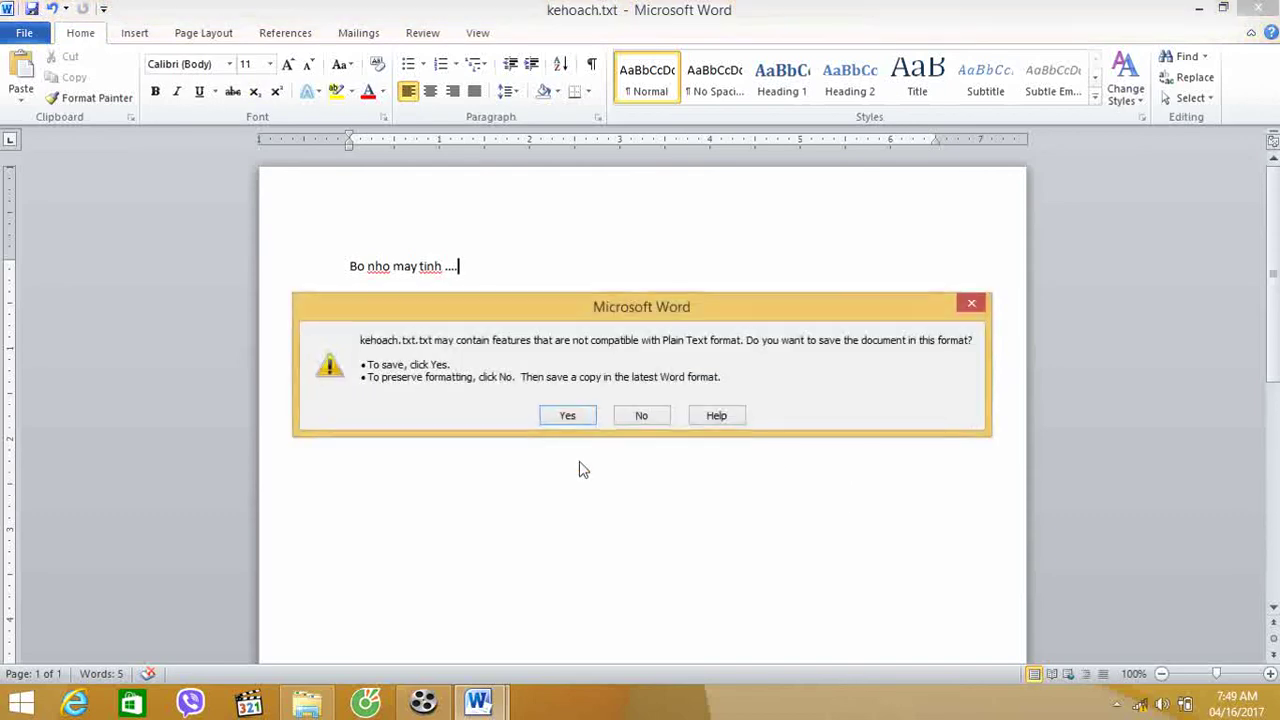
left_click(585, 420)
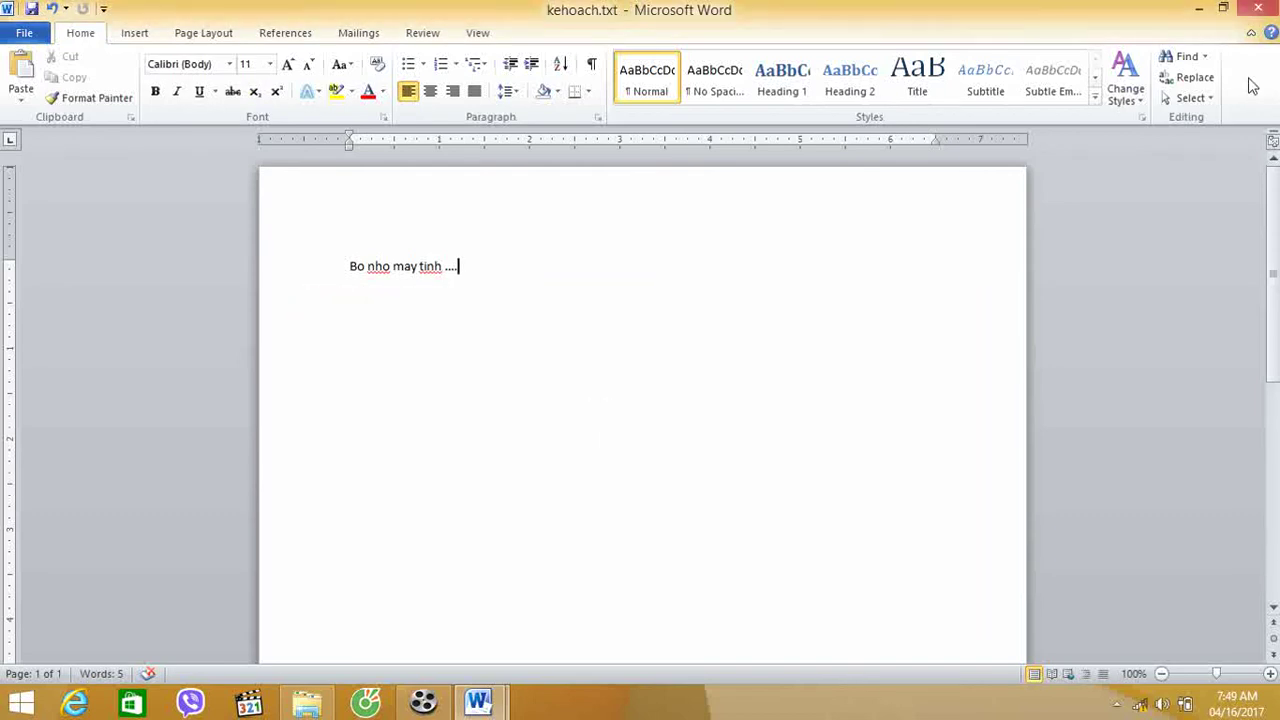
left_click(1258, 8)
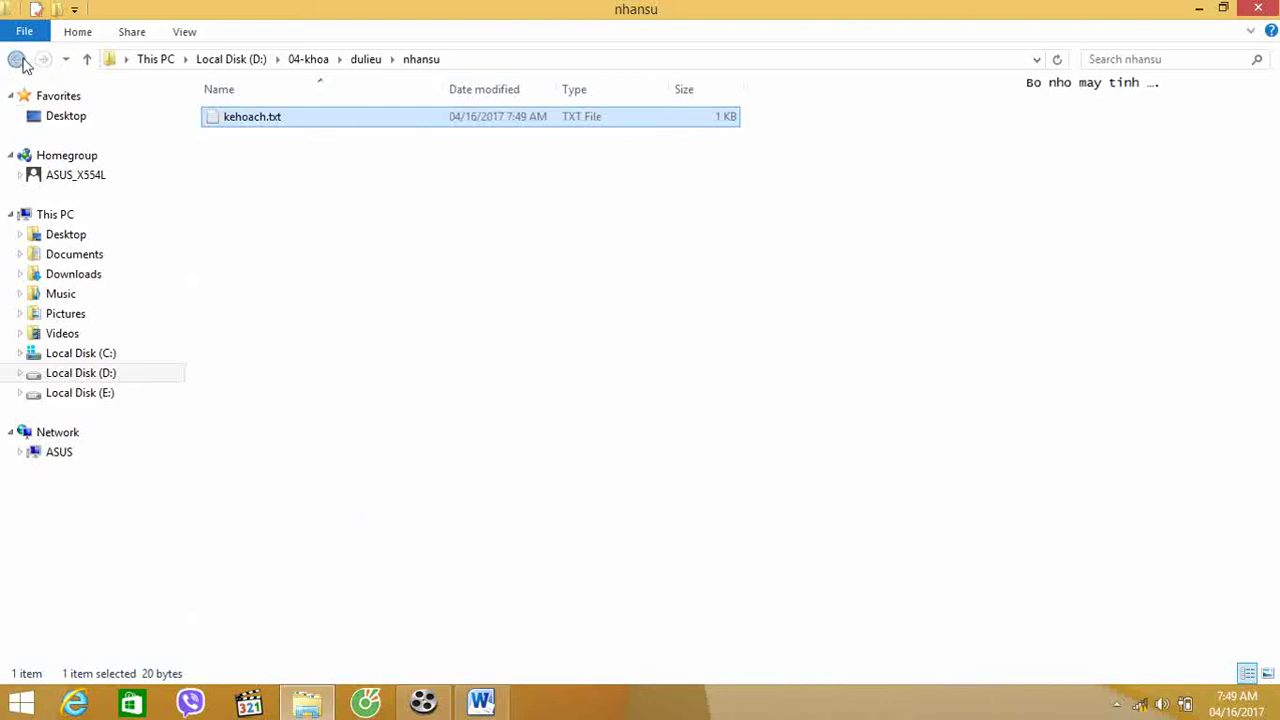
Step: Check question 5 in the Word exam document and start creating a new shortcut in the nhansu folder
left_click(18, 60)
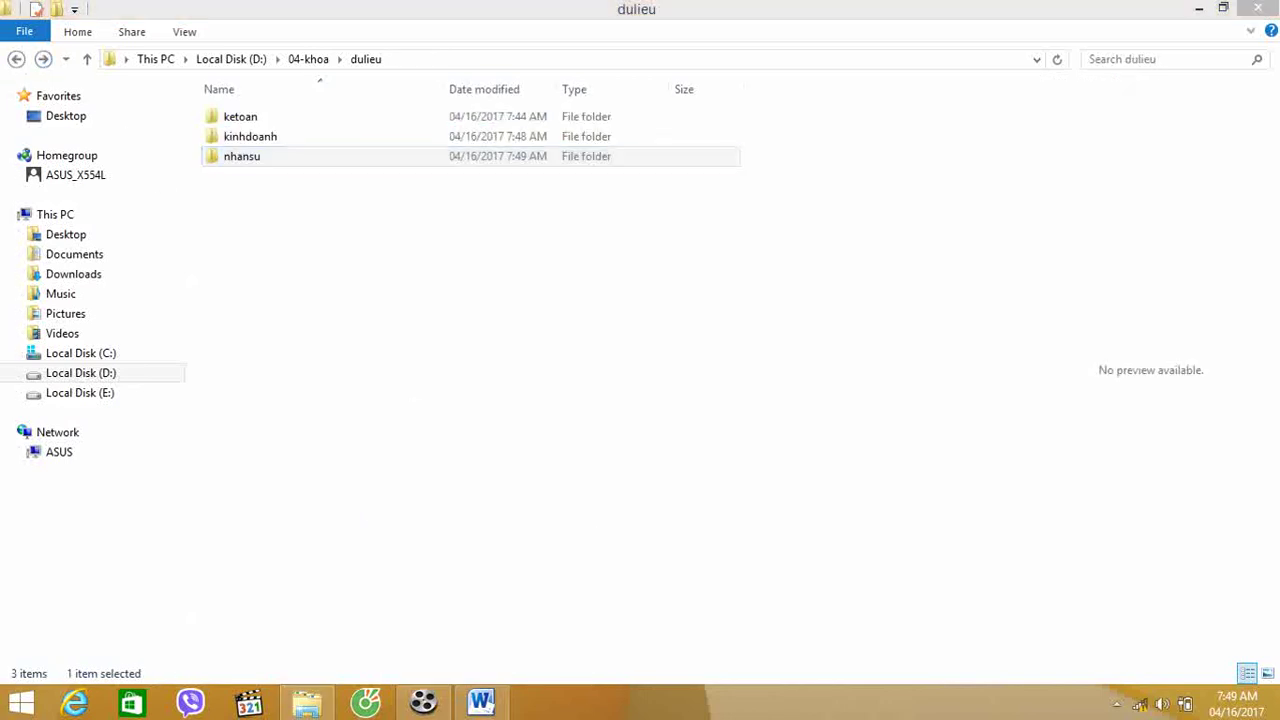
left_click(483, 703)
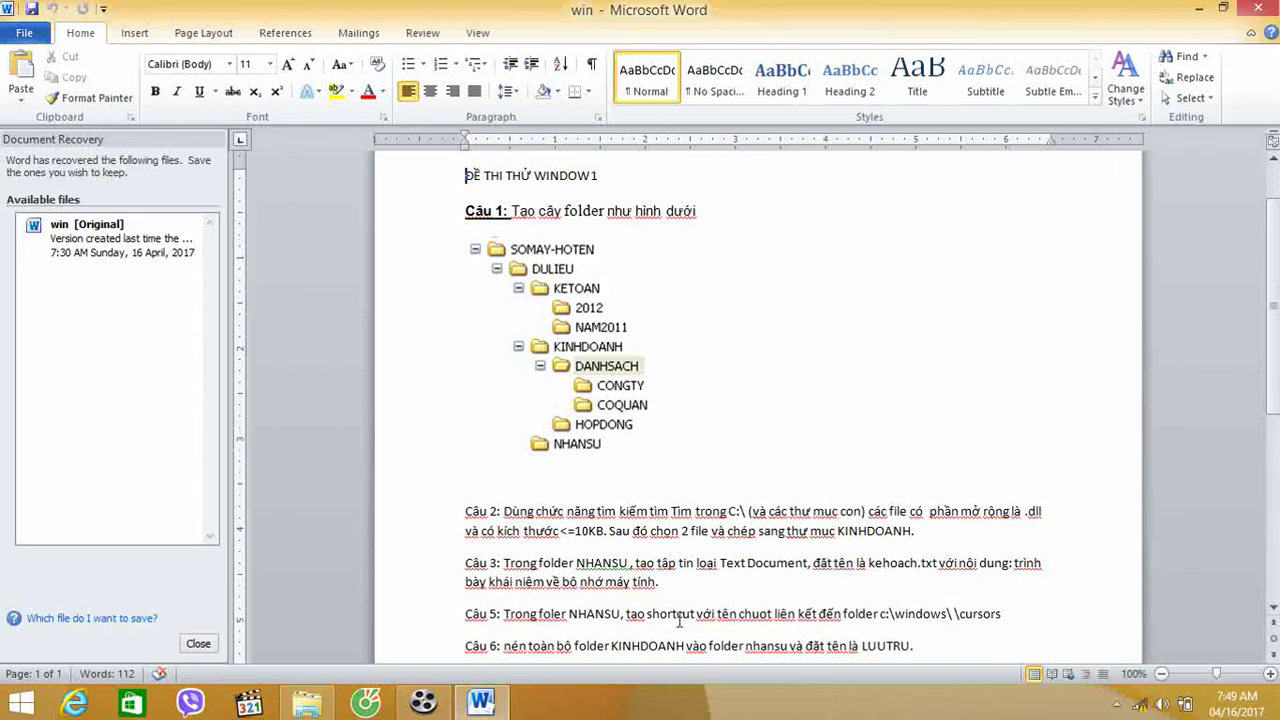
left_click(308, 704)
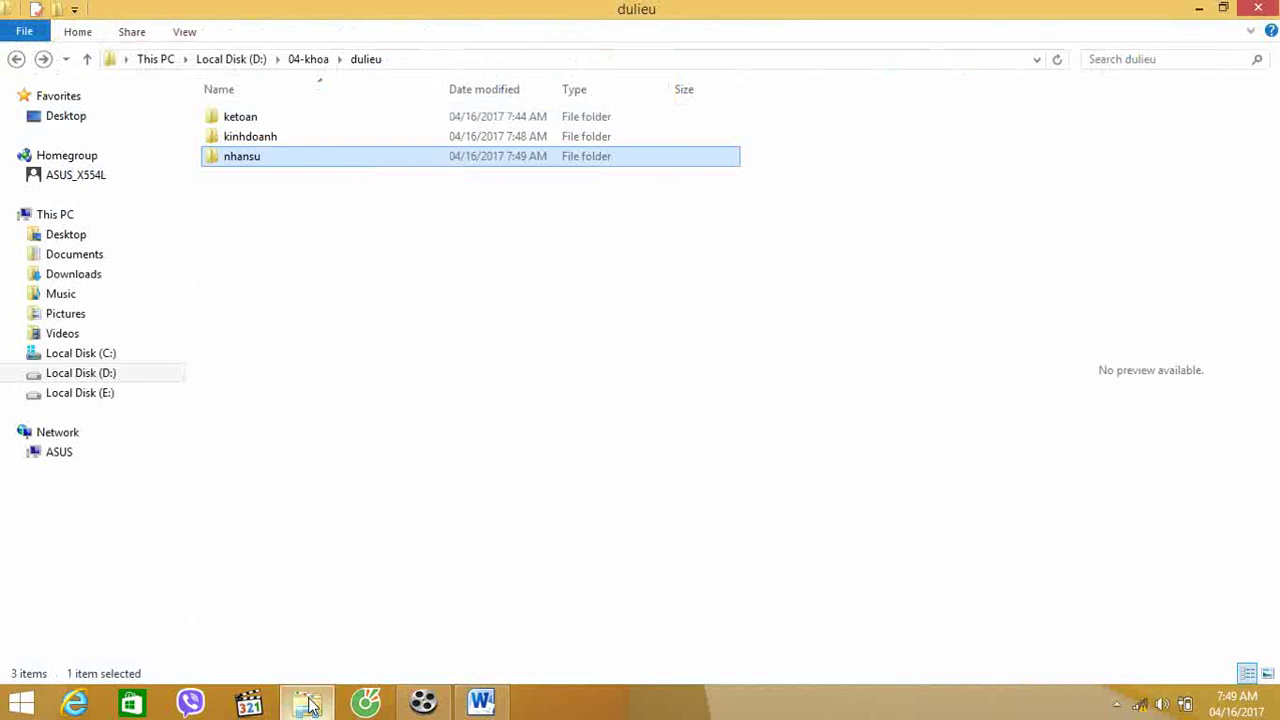
double_click(289, 160)
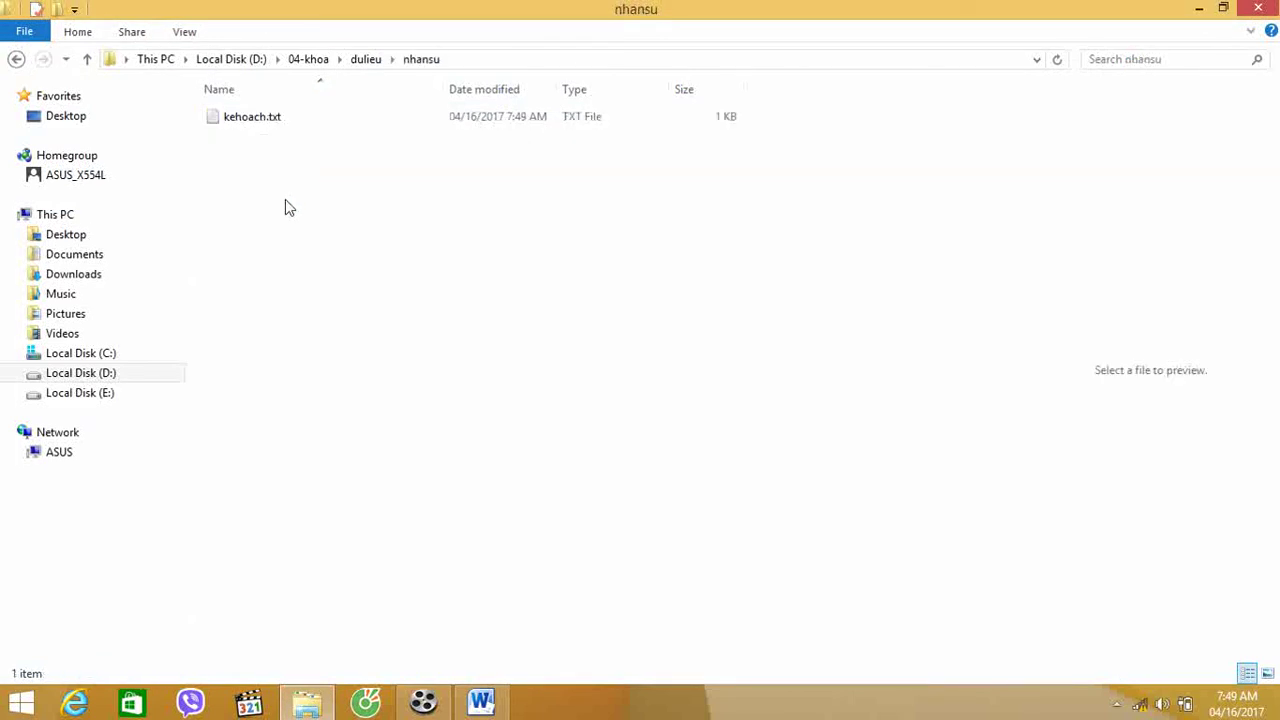
right_click(286, 200)
mouse_move(345, 440)
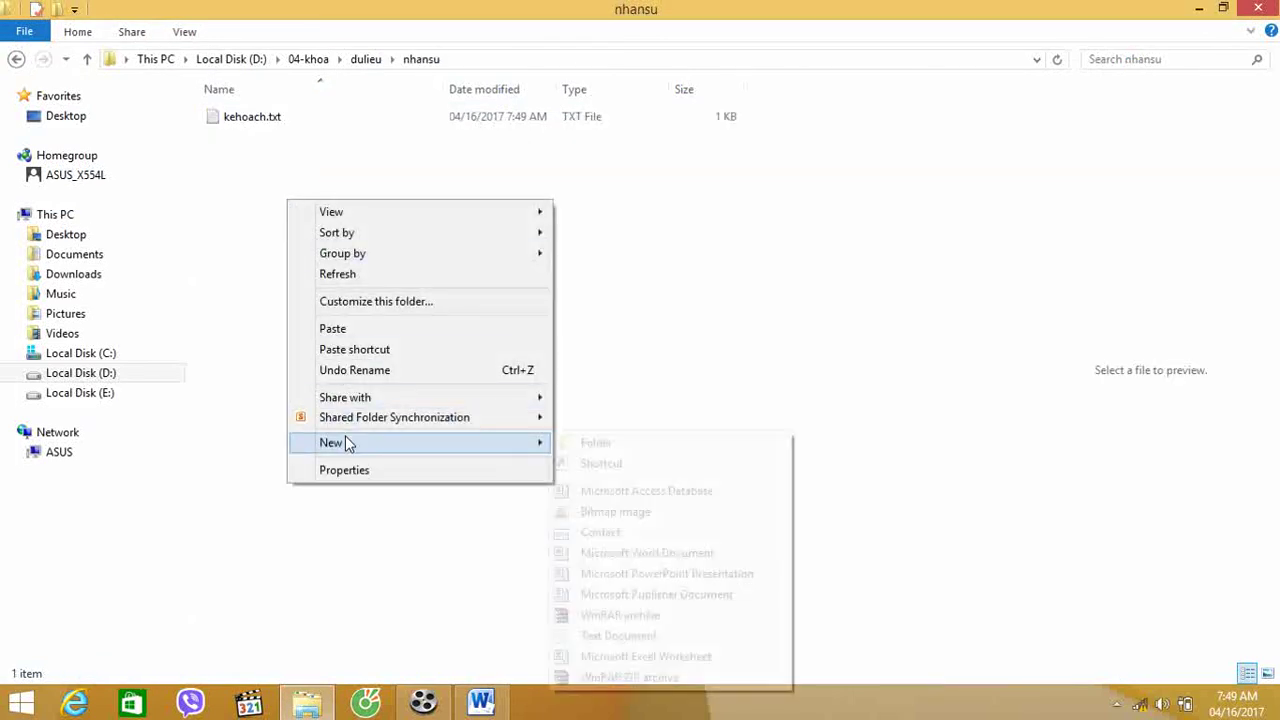
left_click(607, 464)
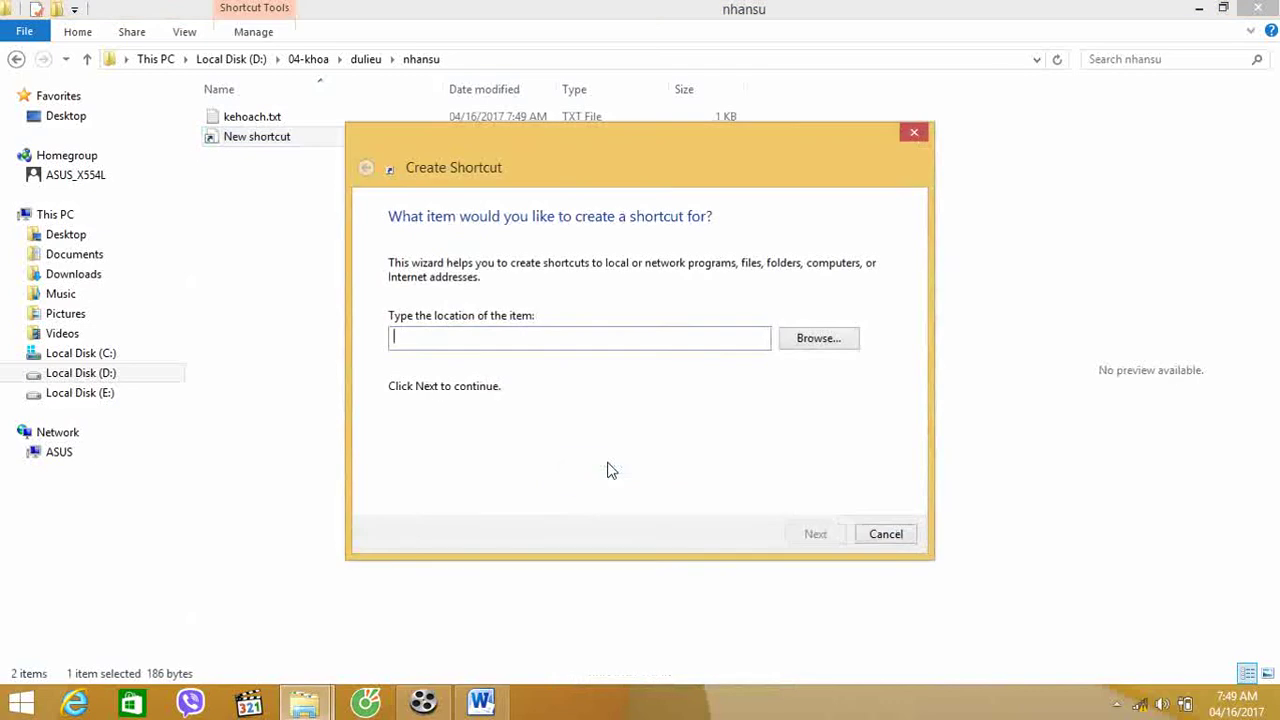
Step: Choose the C:\Windows\Cursors folder as the shortcut's target and finish creating it with the suggested name Cursors
left_click(818, 339)
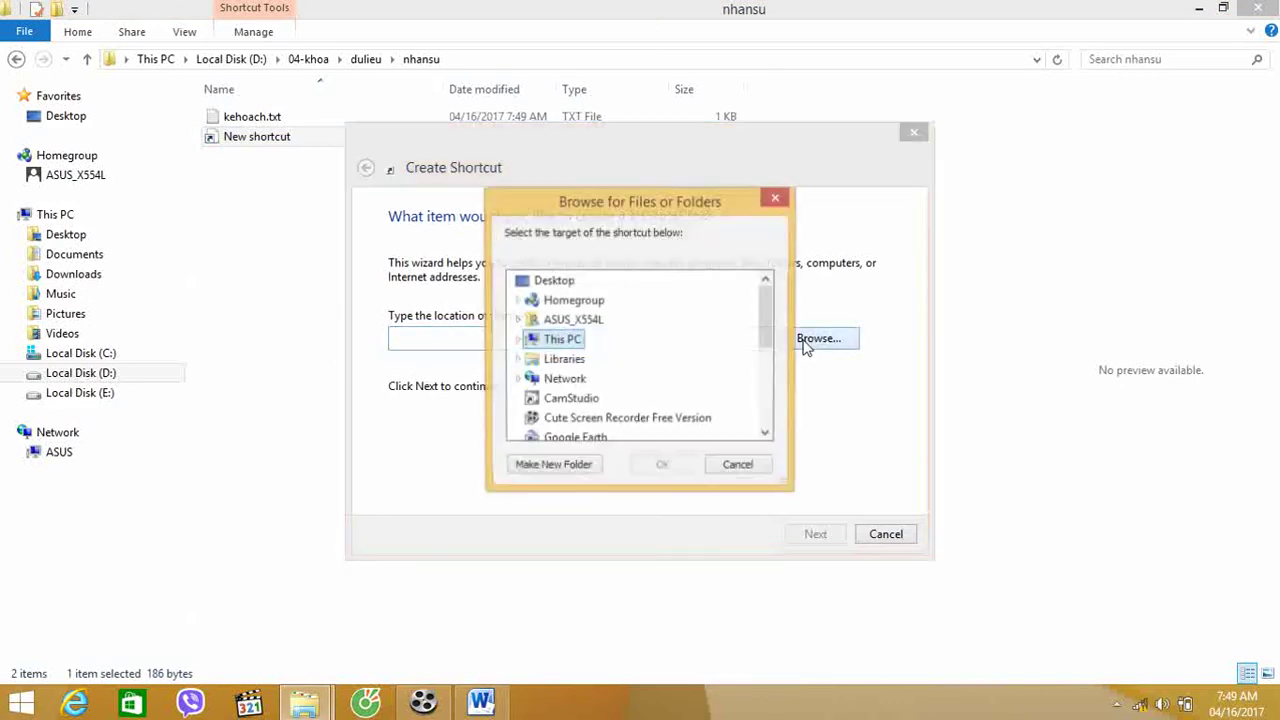
double_click(565, 341)
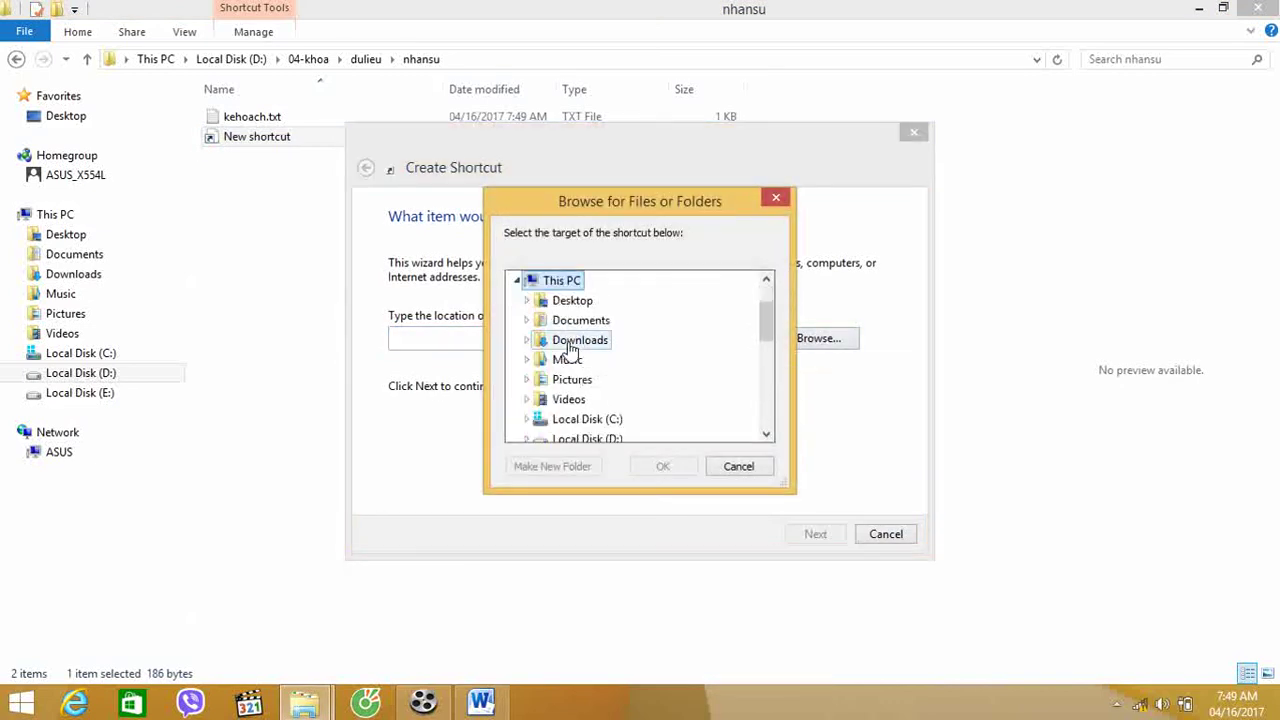
double_click(606, 417)
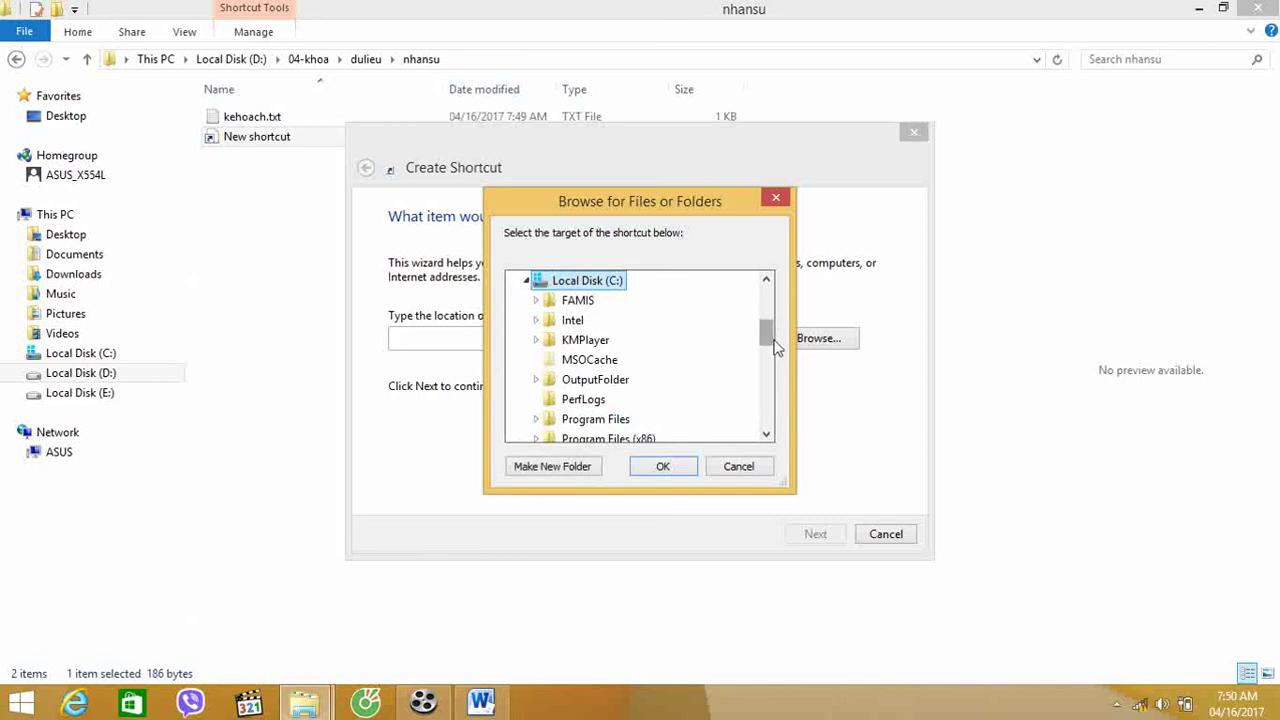
left_click_drag(773, 345, 771, 374)
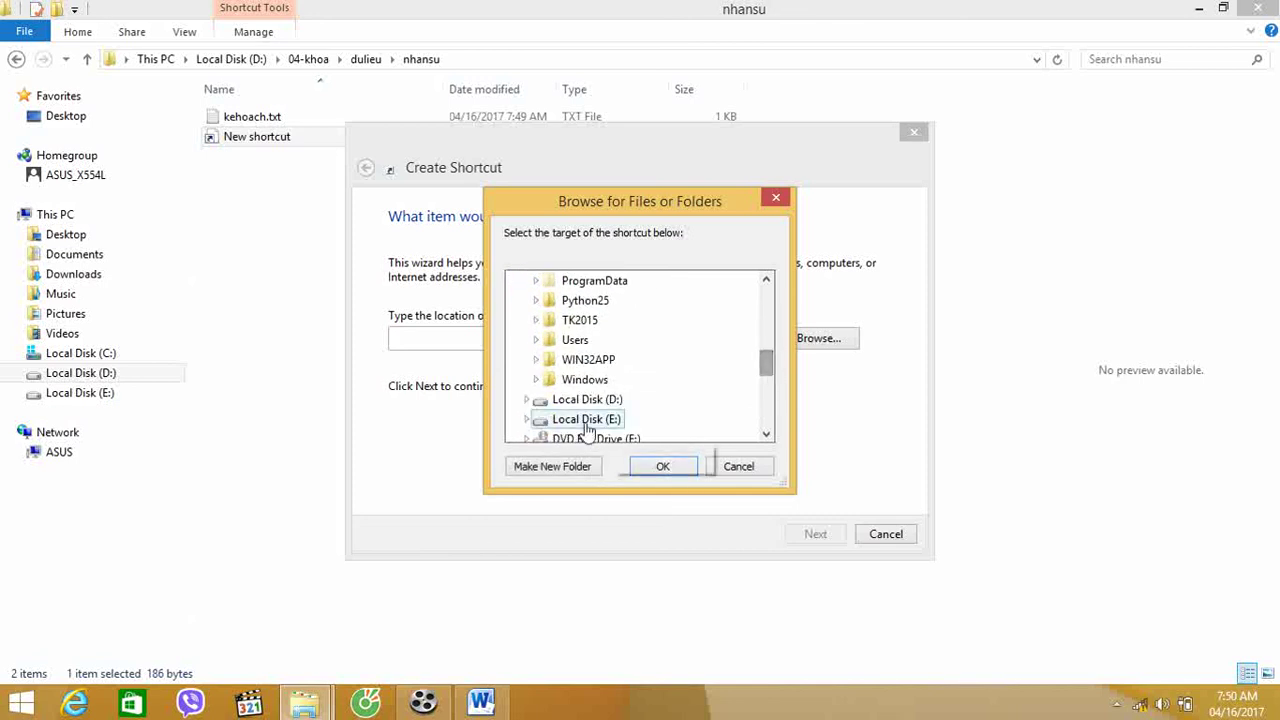
double_click(582, 380)
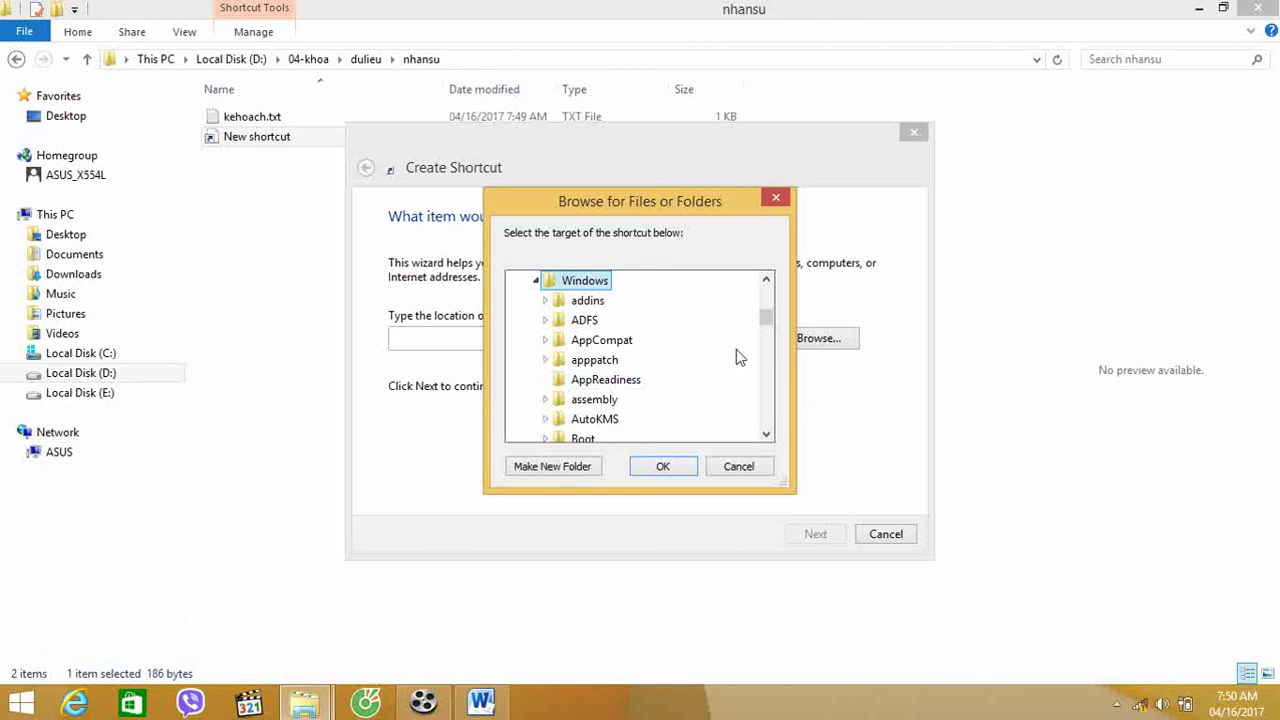
left_click_drag(767, 318, 767, 326)
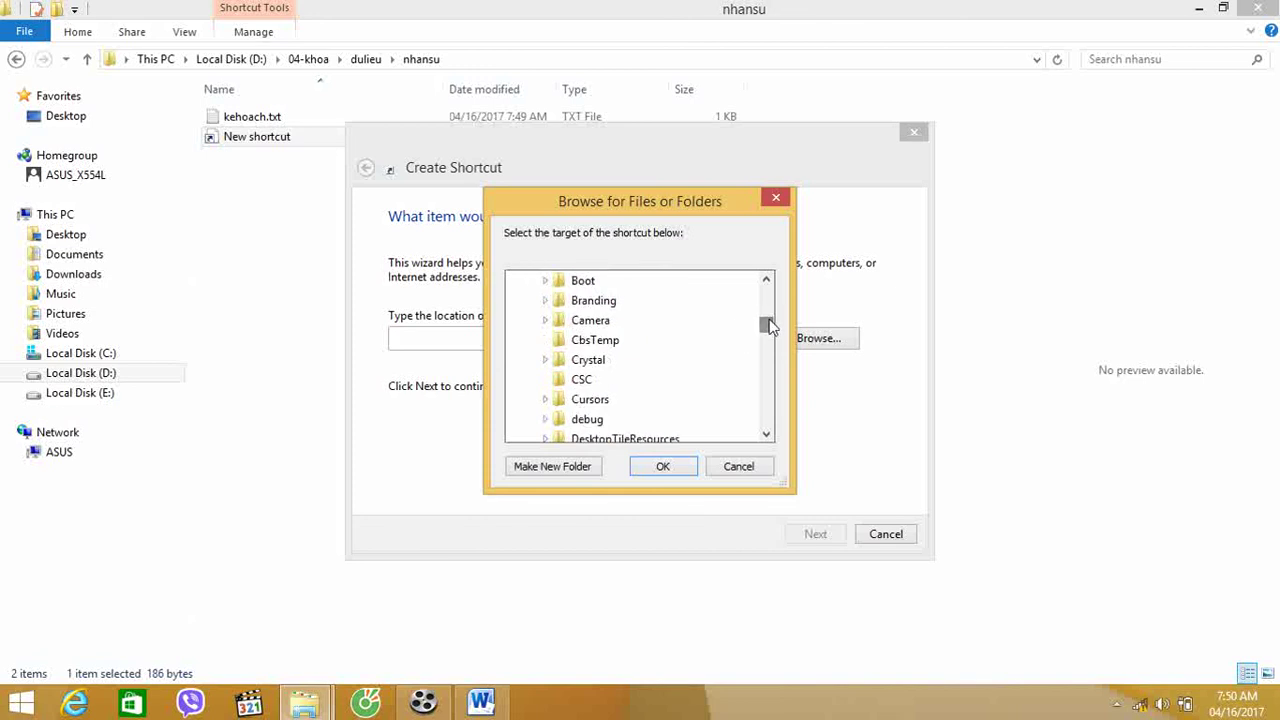
double_click(592, 401)
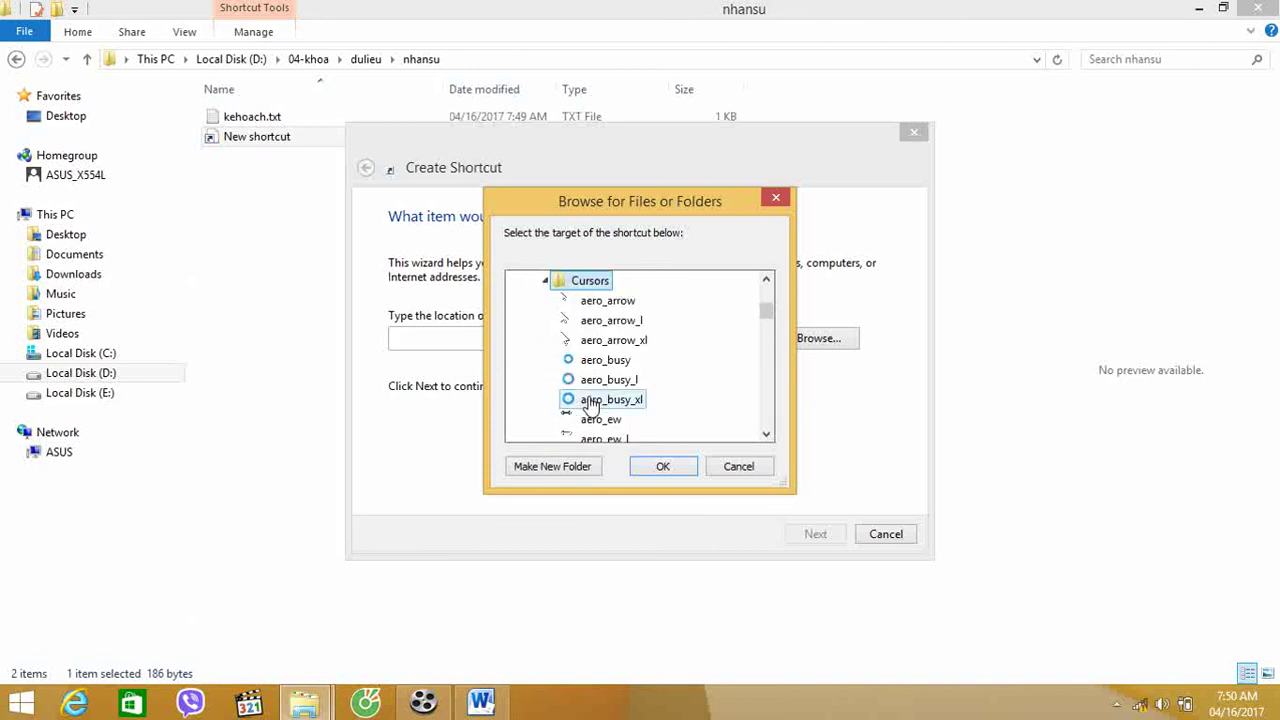
left_click(672, 466)
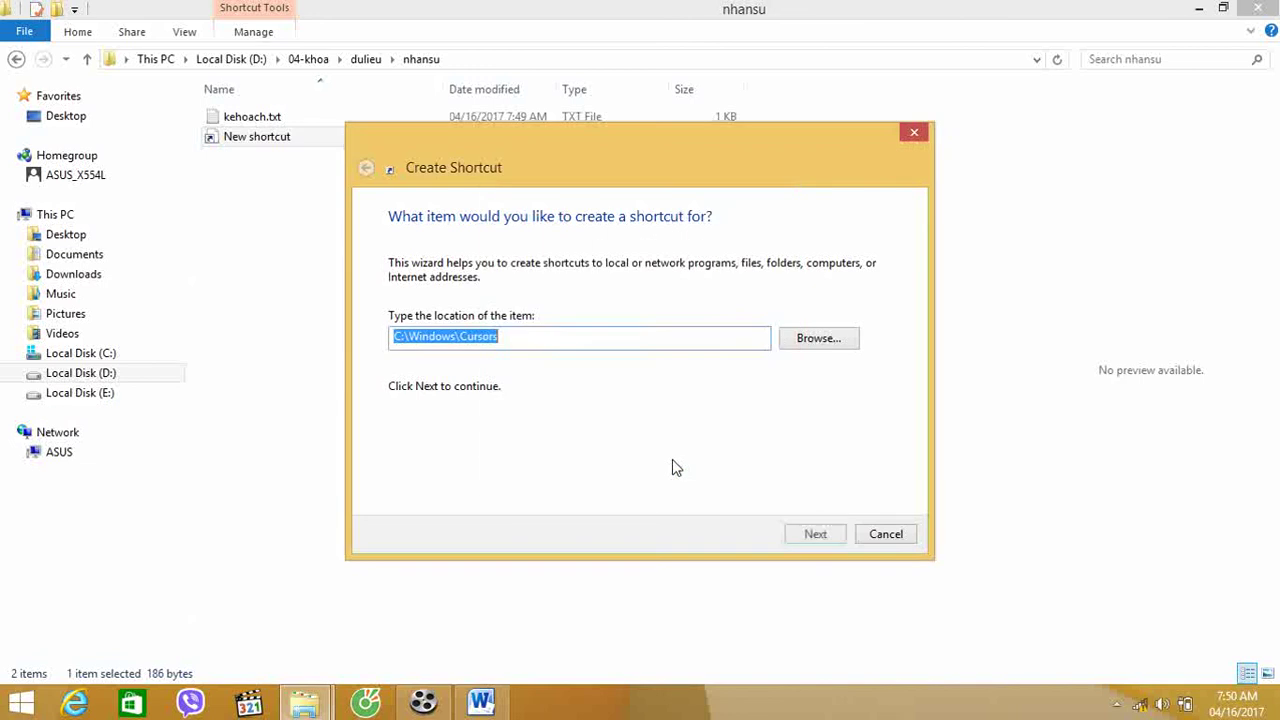
left_click(842, 536)
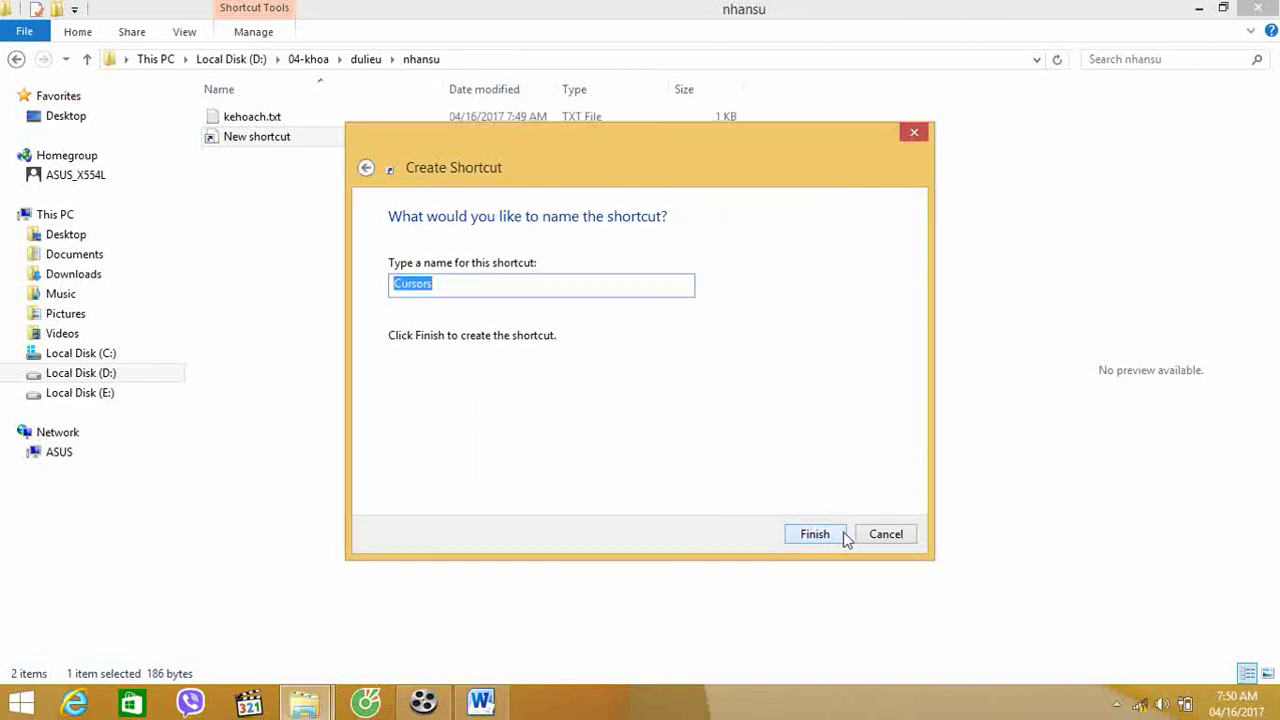
left_click(843, 538)
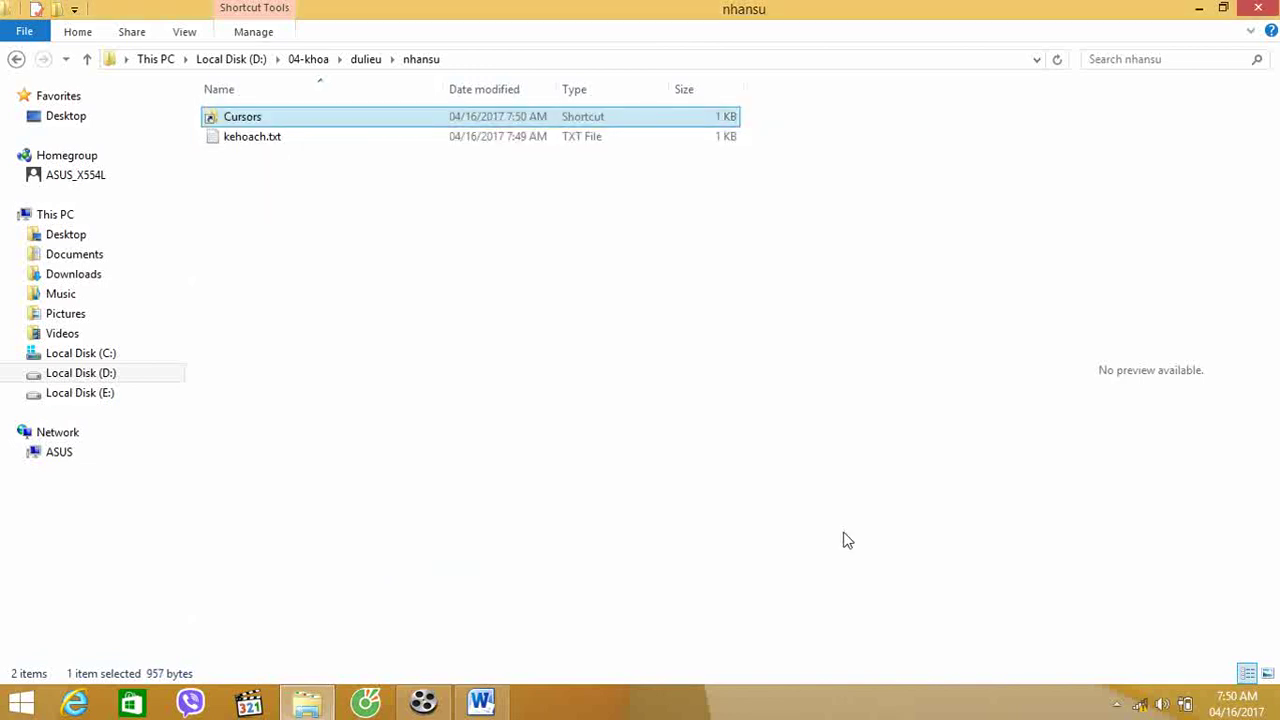
Step: Read question 6 in the Word document about compressing the KINHDOANH folder
left_click(481, 703)
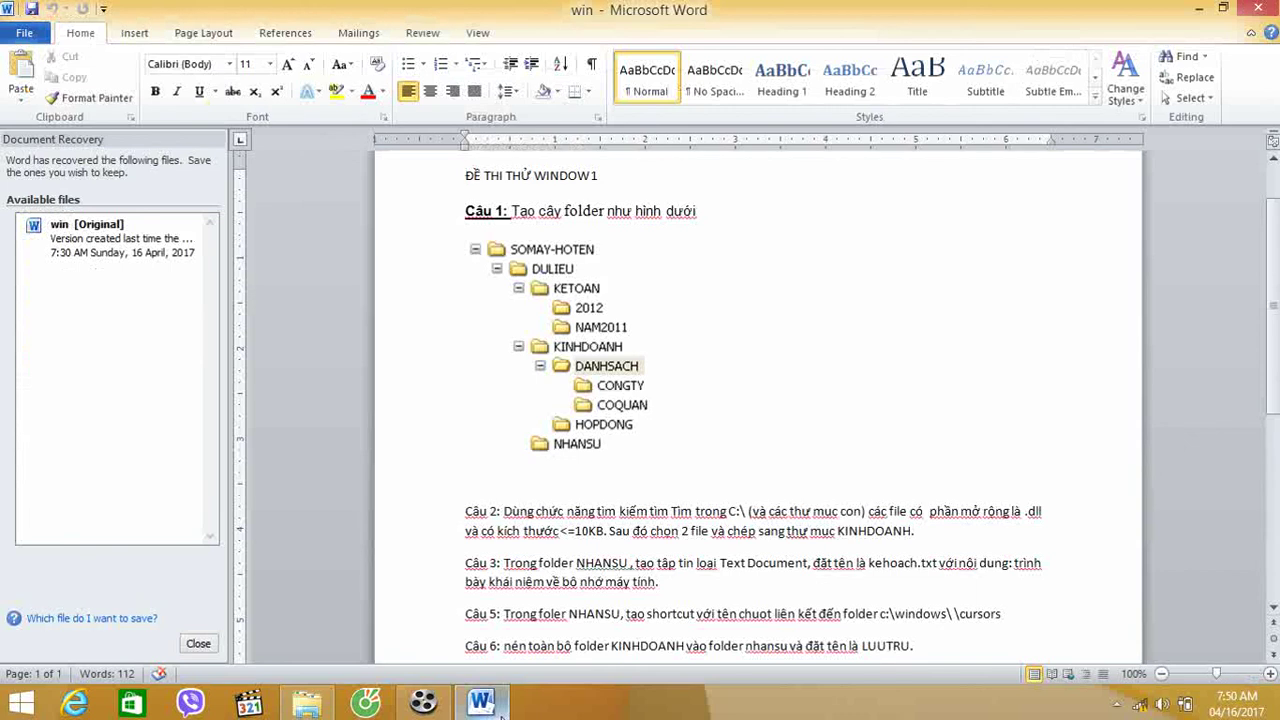
left_click(1273, 607)
left_click(1273, 607)
left_click(1273, 607)
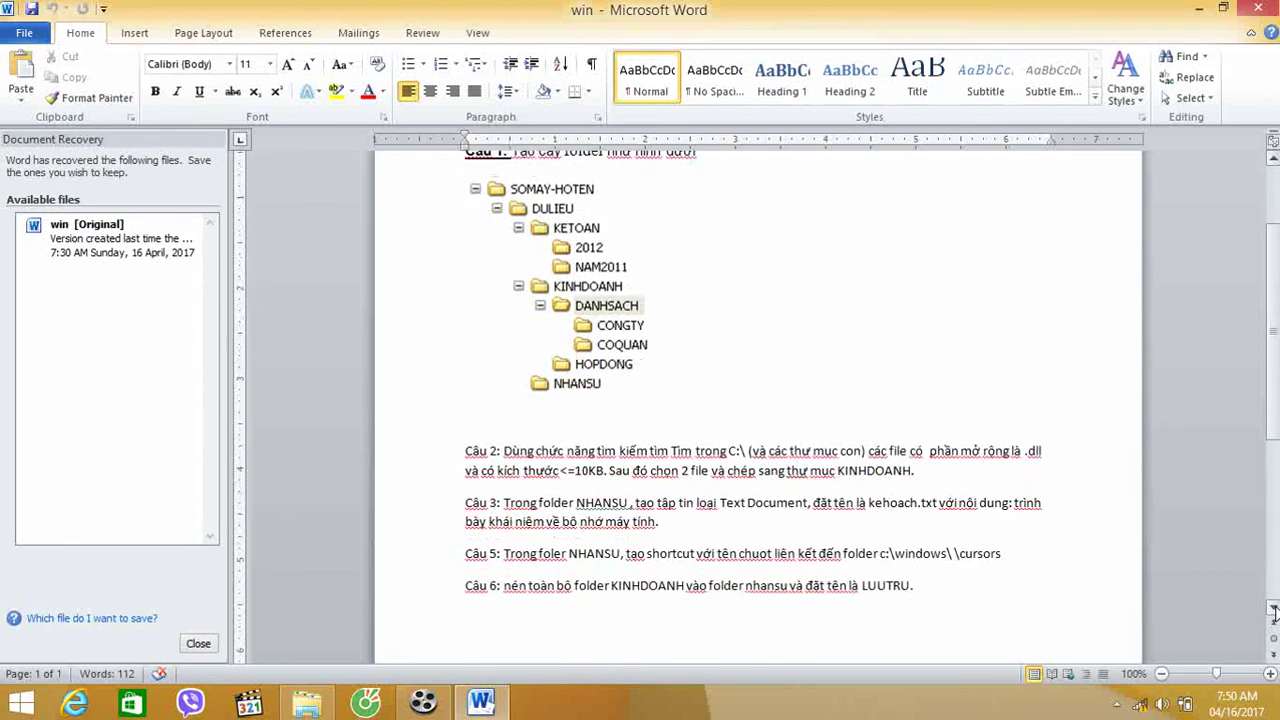
Step: Switch to File Explorer, go back to the dulieu folder and compress the kinhdoanh folder into kinhdoanh.rar
left_click(1273, 607)
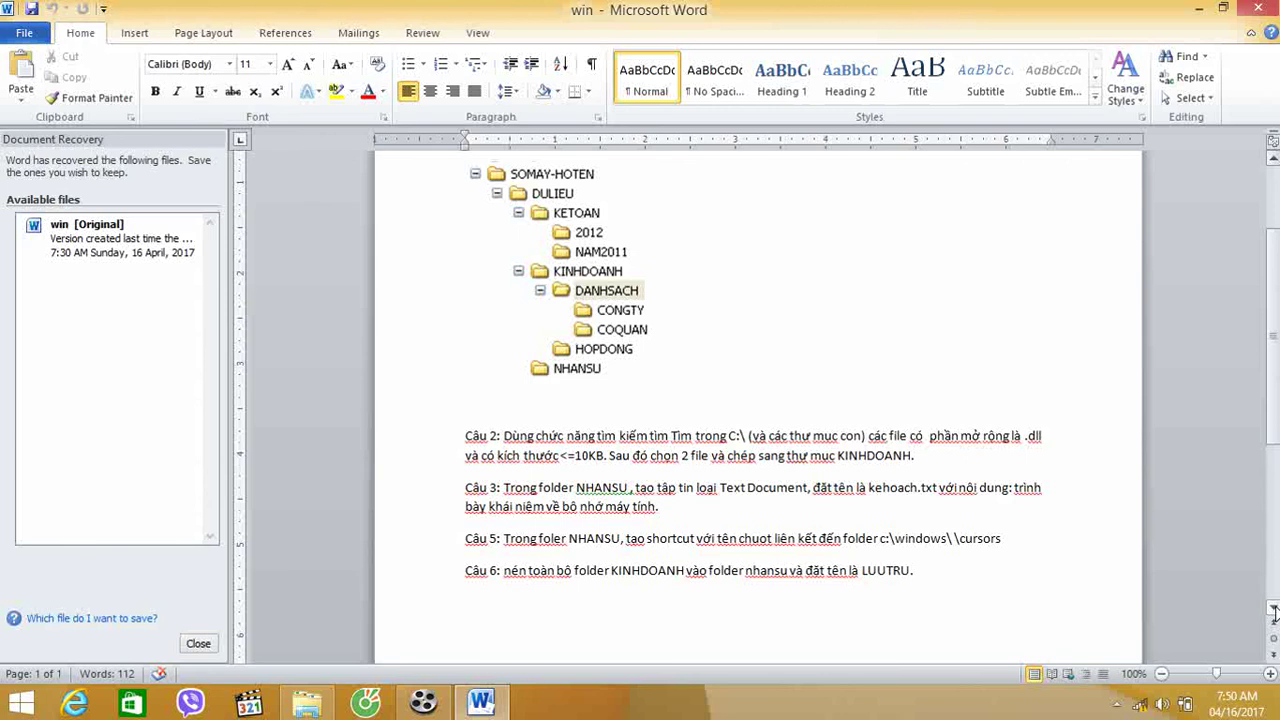
left_click(316, 706)
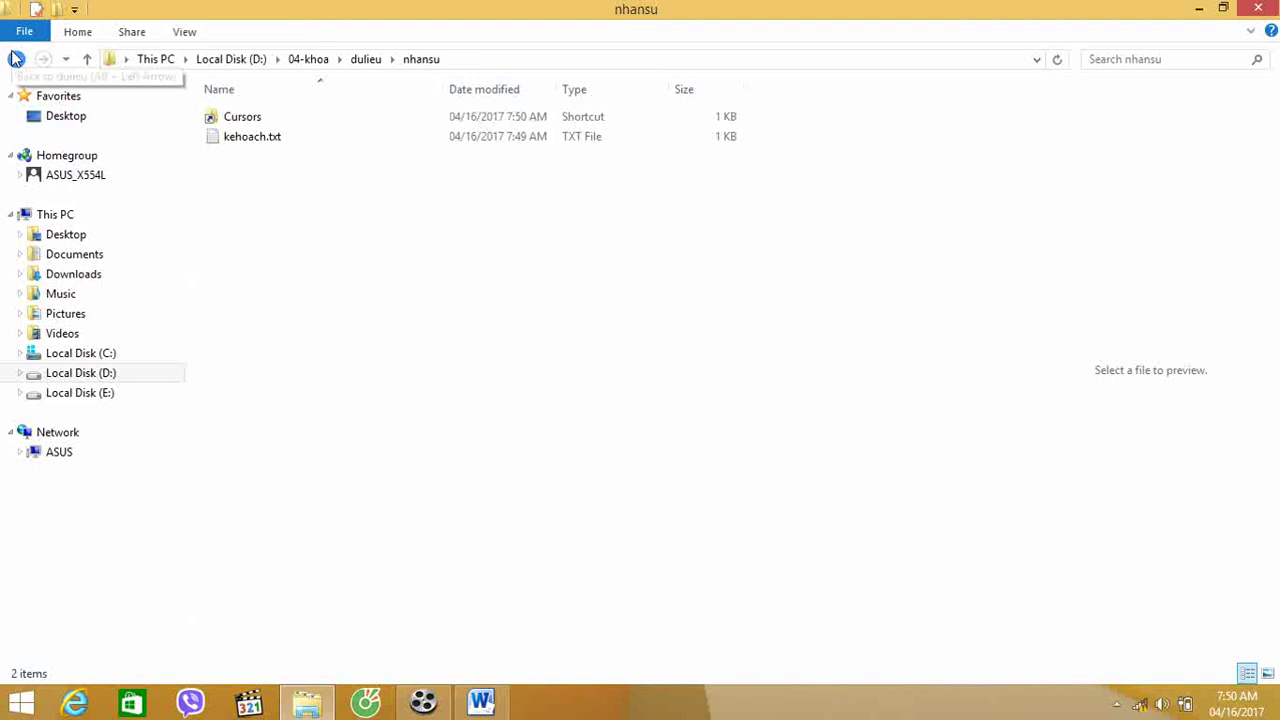
left_click(16, 59)
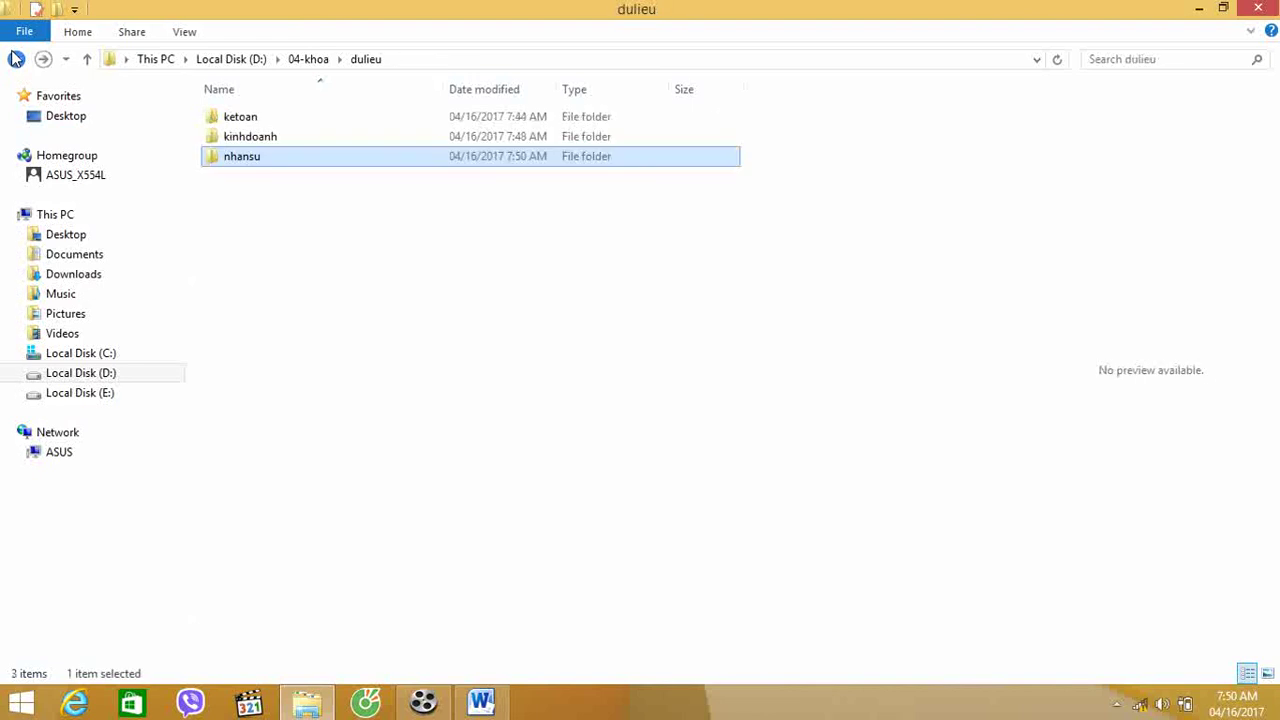
right_click(250, 136)
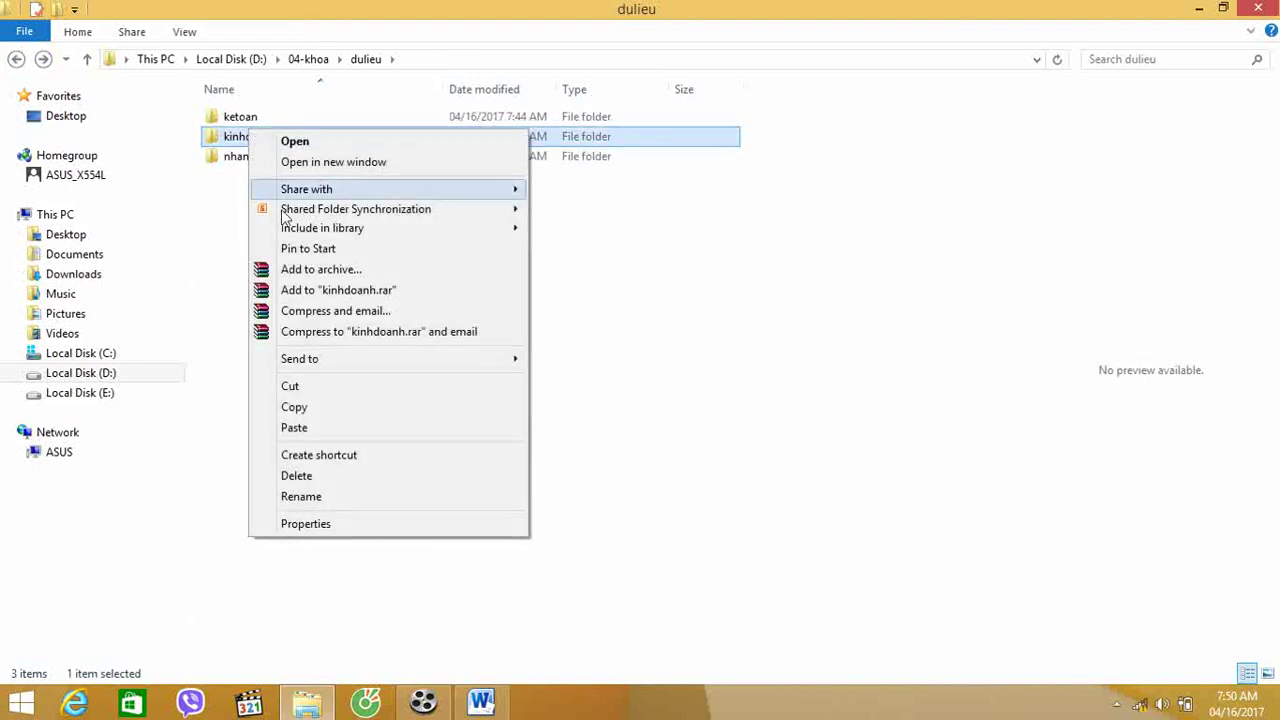
left_click(344, 292)
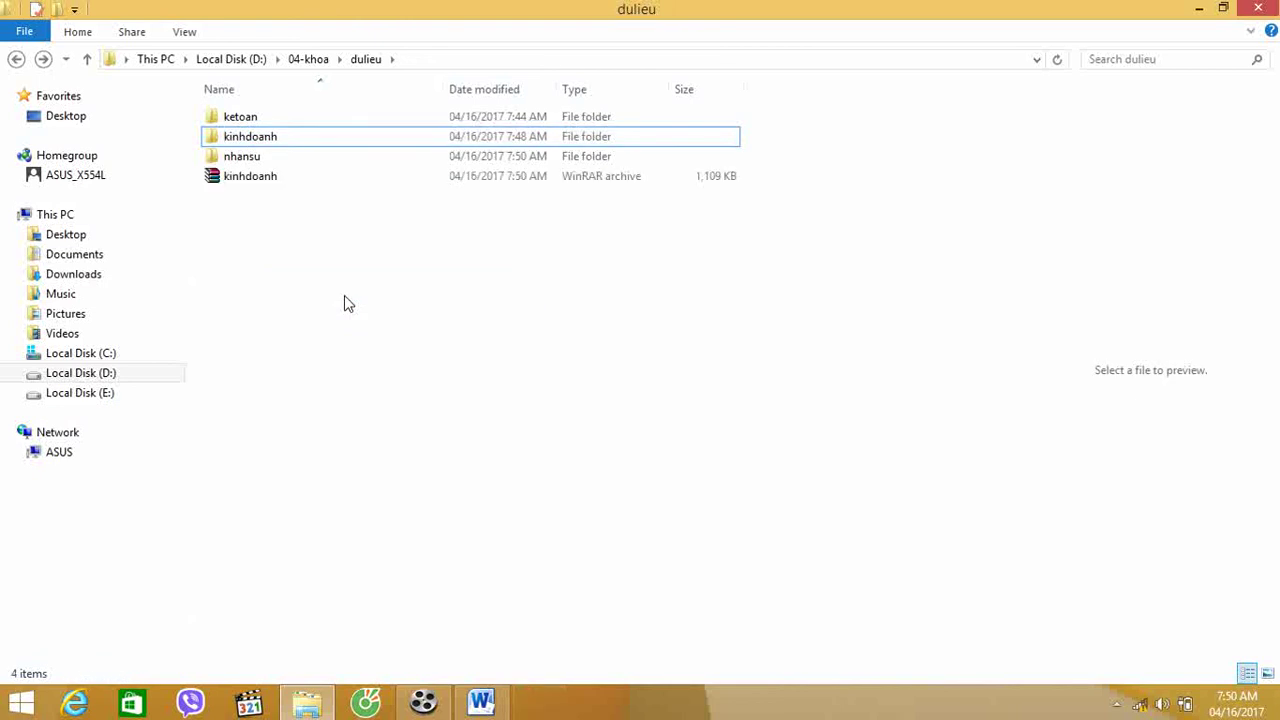
Step: Move the kinhdoanh archive from dulieu into the nhansu folder
right_click(281, 176)
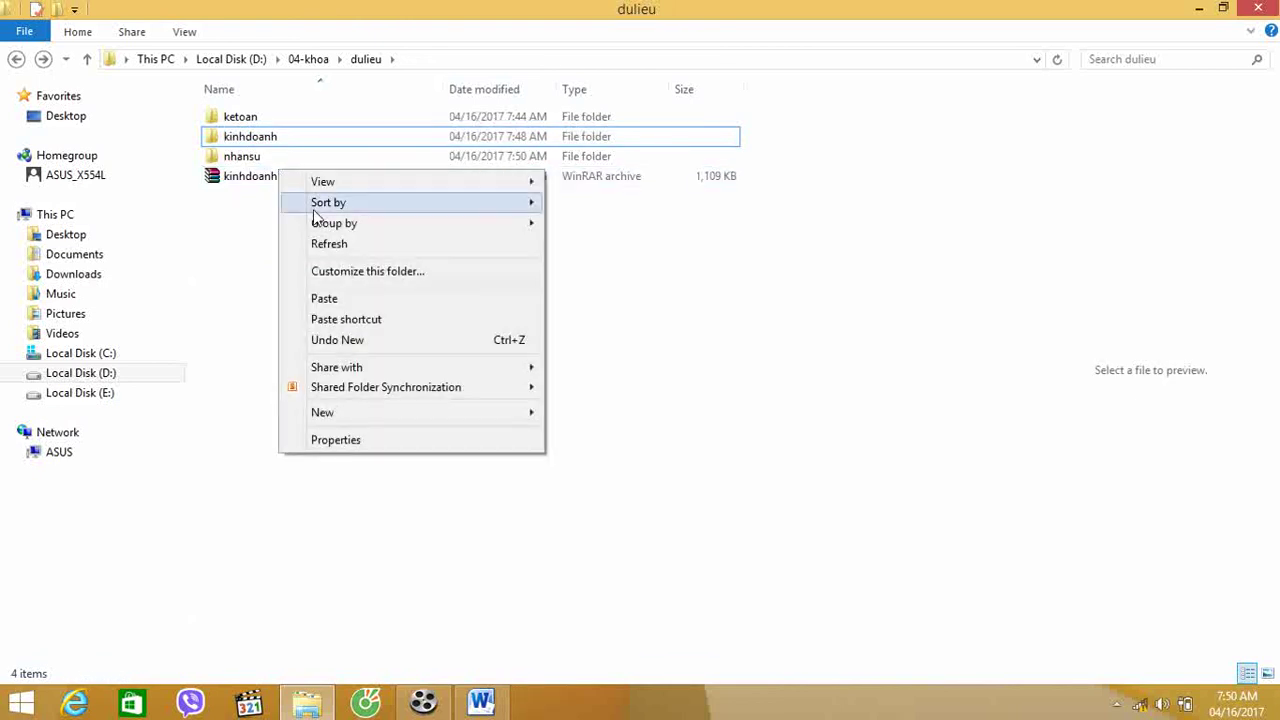
right_click(257, 180)
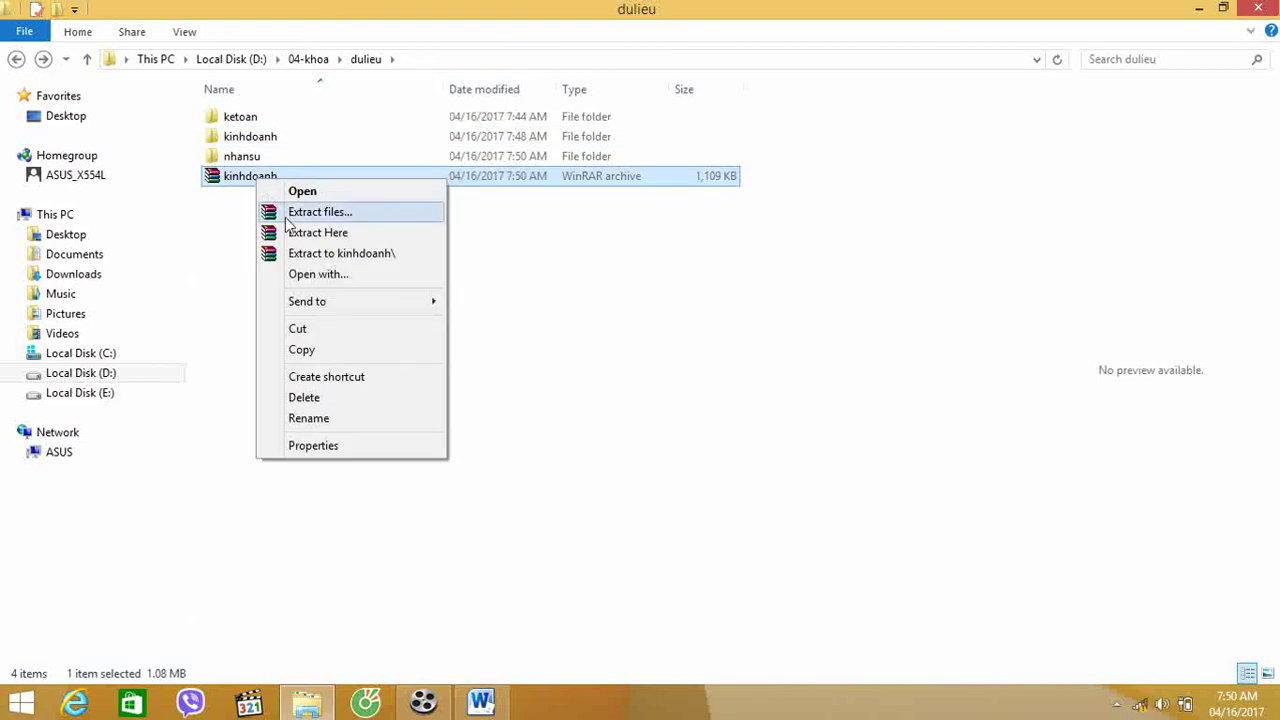
left_click(300, 329)
double_click(268, 165)
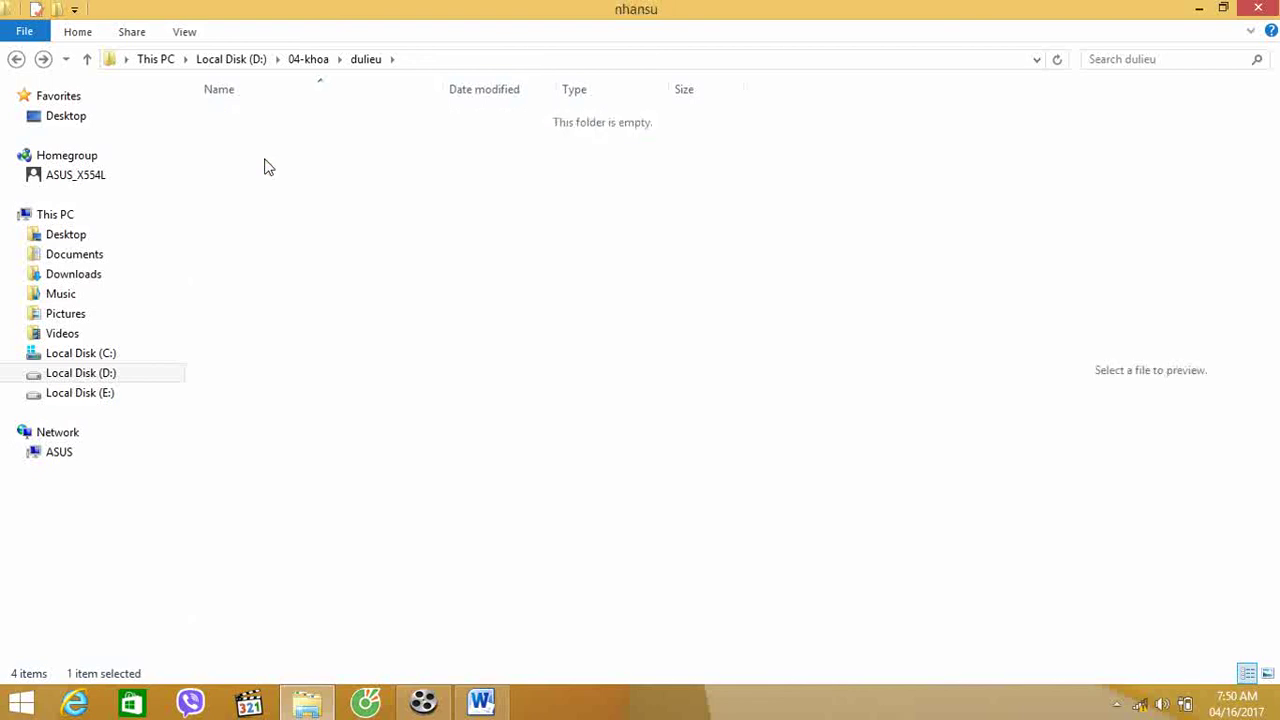
right_click(267, 223)
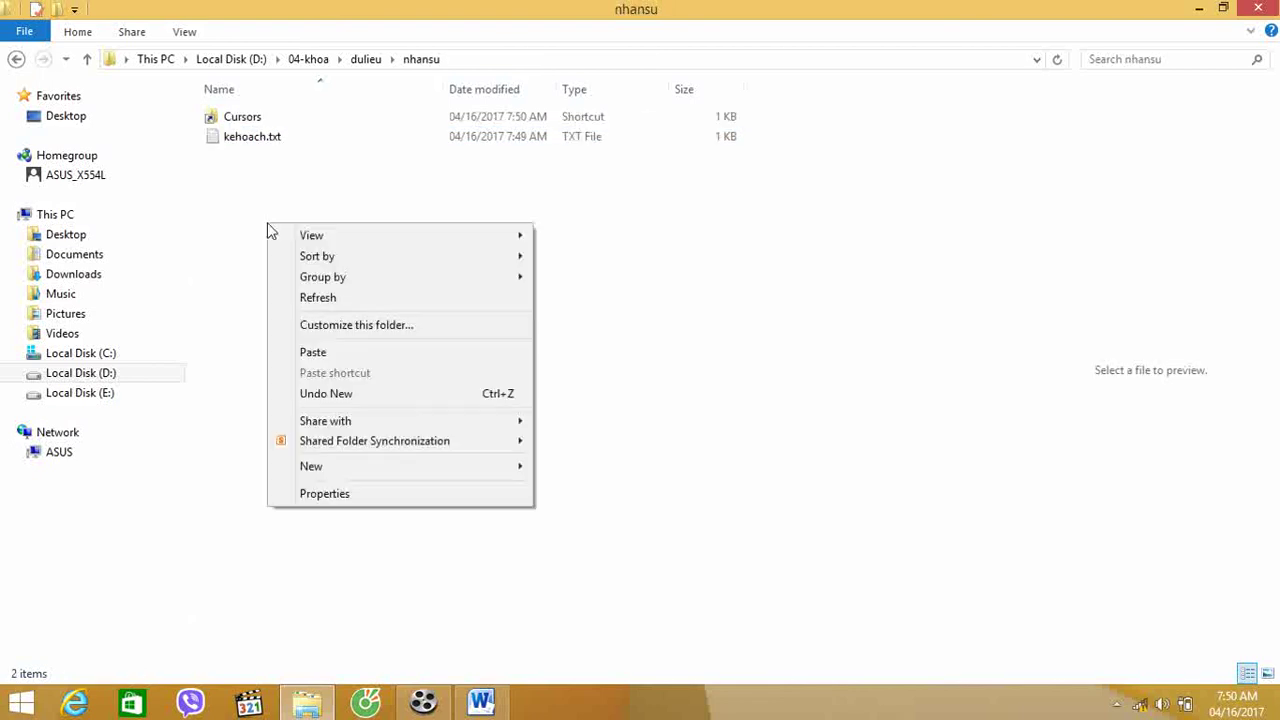
left_click(347, 356)
Step: Rename the kinhdoanh archive in the nhansu folder as luutru
right_click(240, 162)
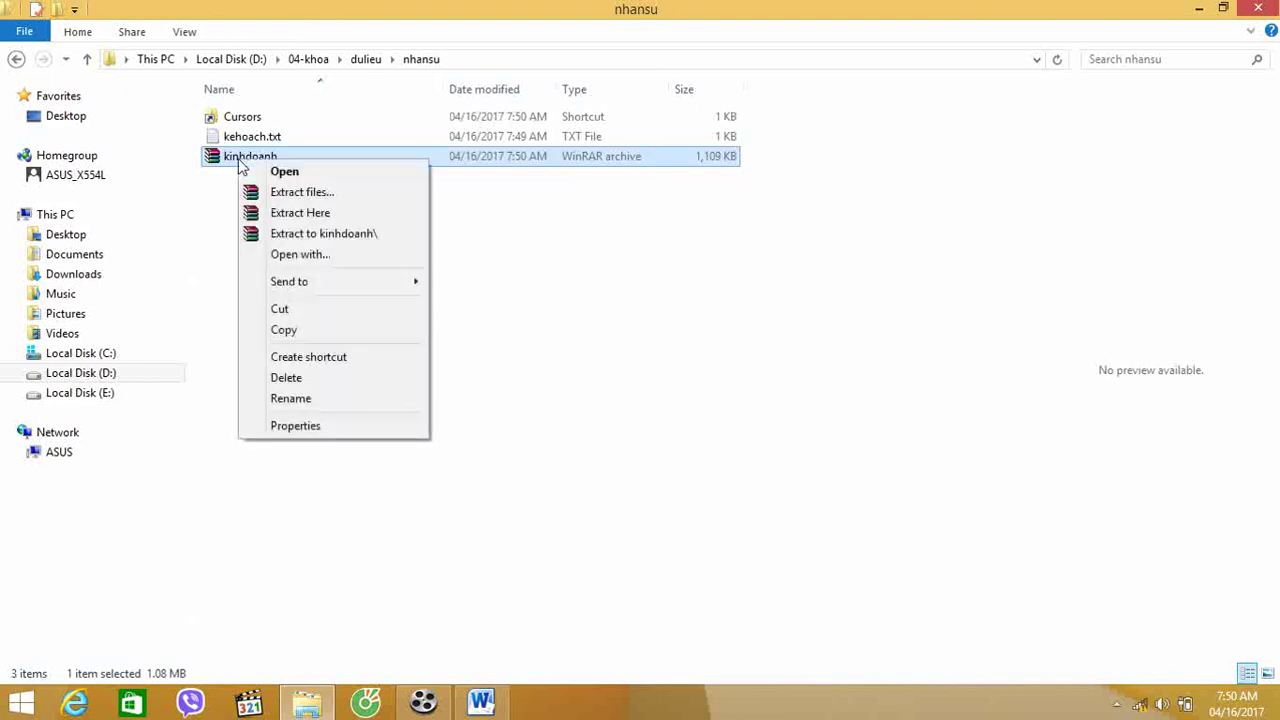
left_click(287, 399)
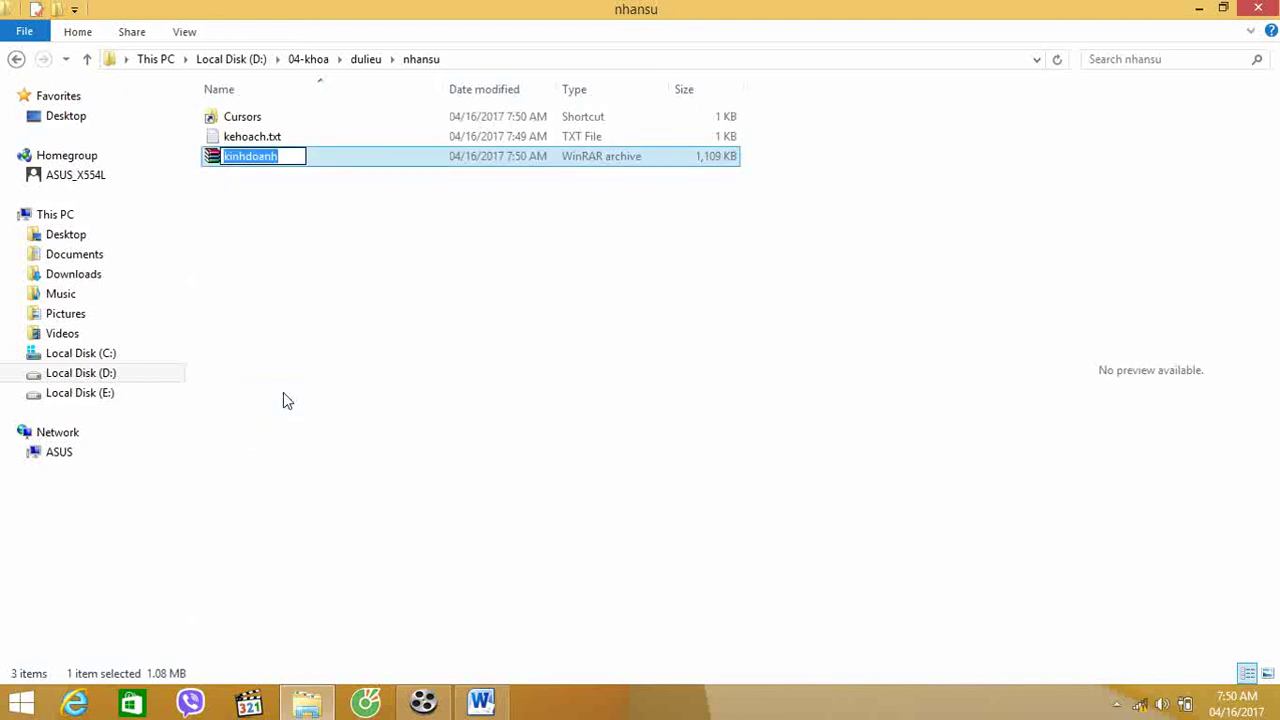
type("luut")
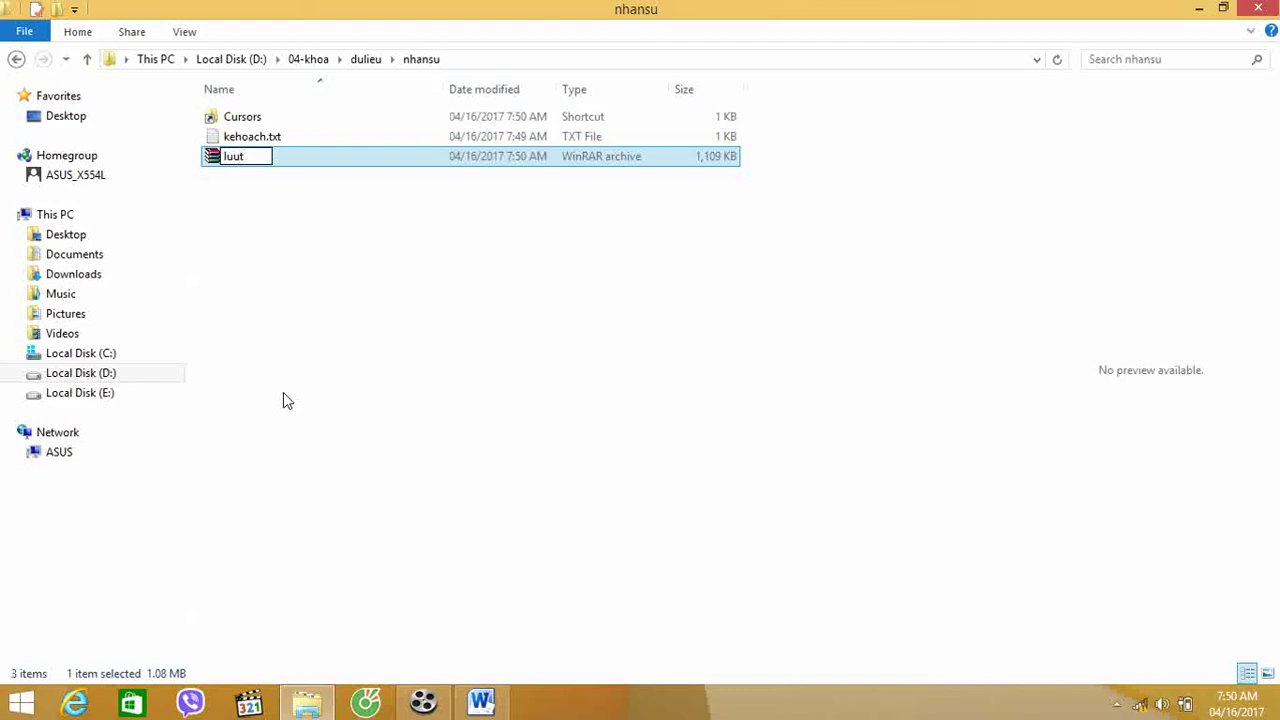
type("ru")
key("Return")
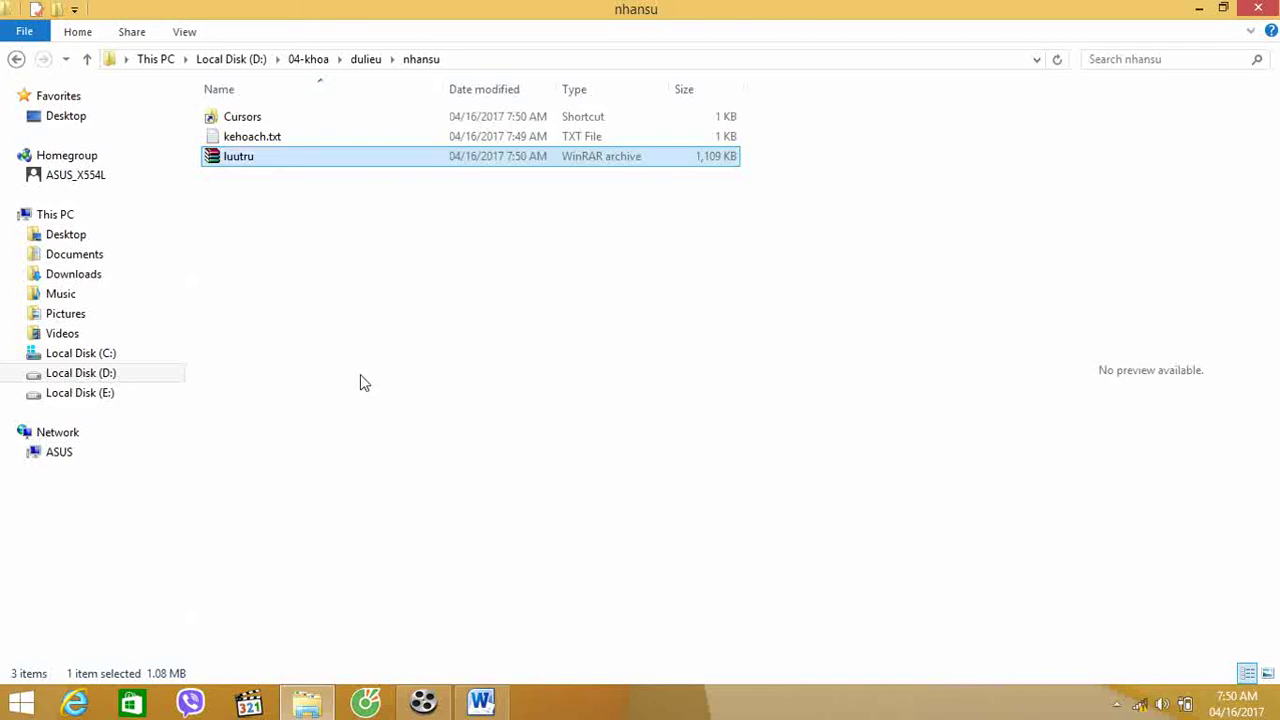
left_click(363, 383)
Step: Switch back to the Word exam document to review the questions
left_click(481, 704)
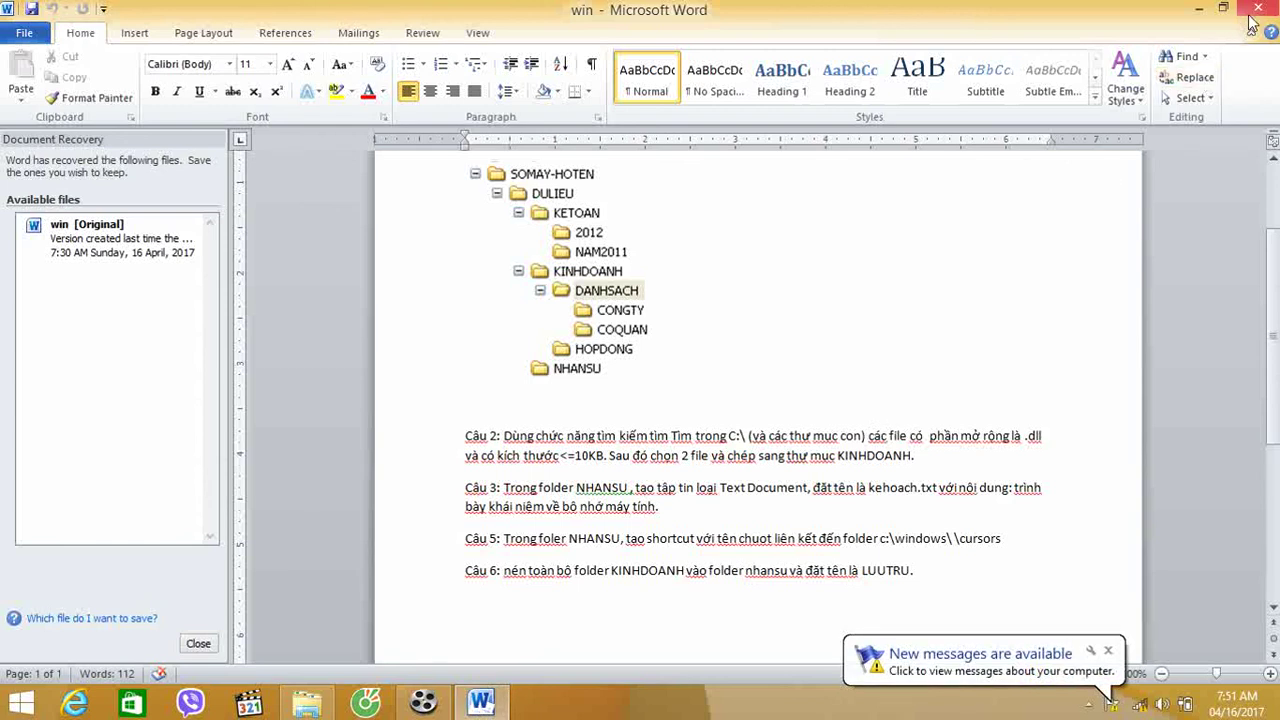
left_click(423, 703)
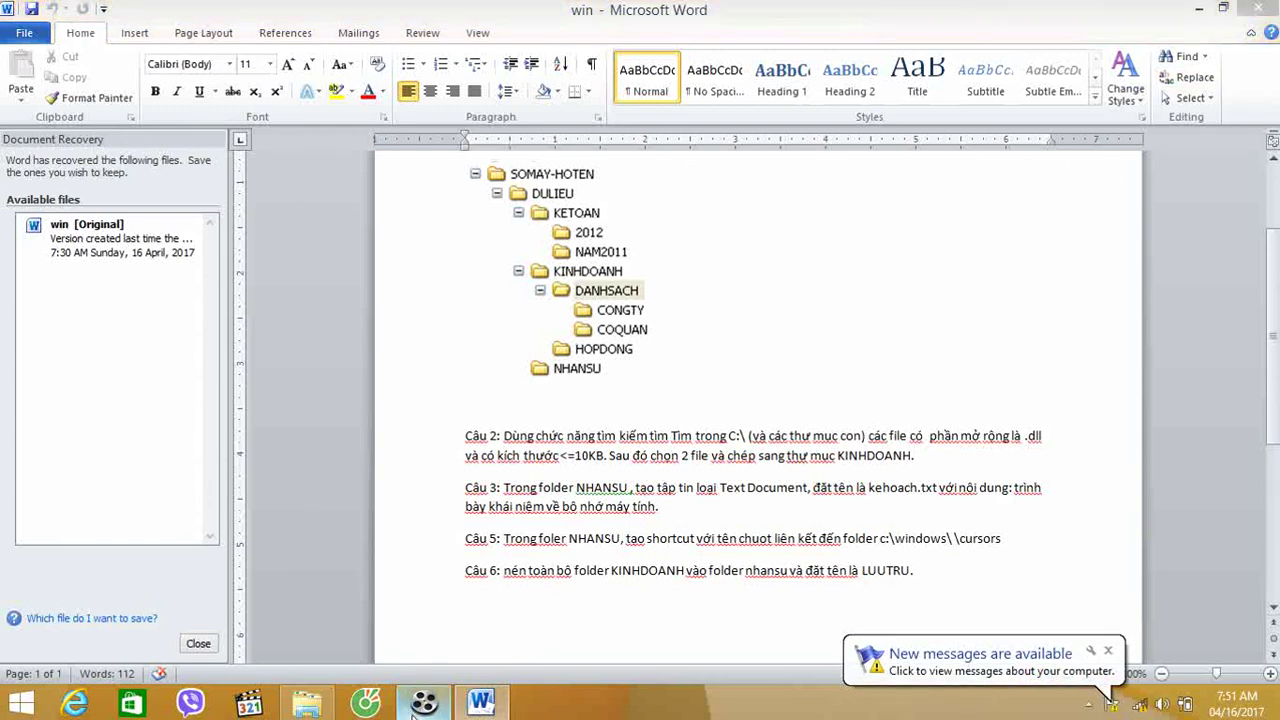